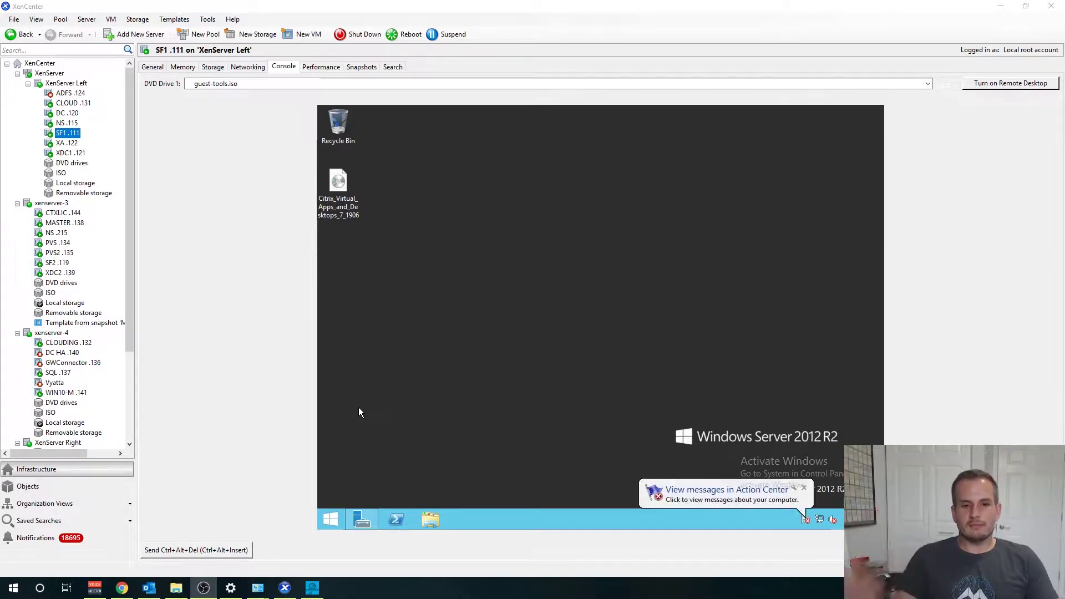
# Step: Select the Citrix_Virtual_Apps_and_Desktops_7_1906 ISO on the SF1 .111 desktop
pyautogui.click(358, 209)
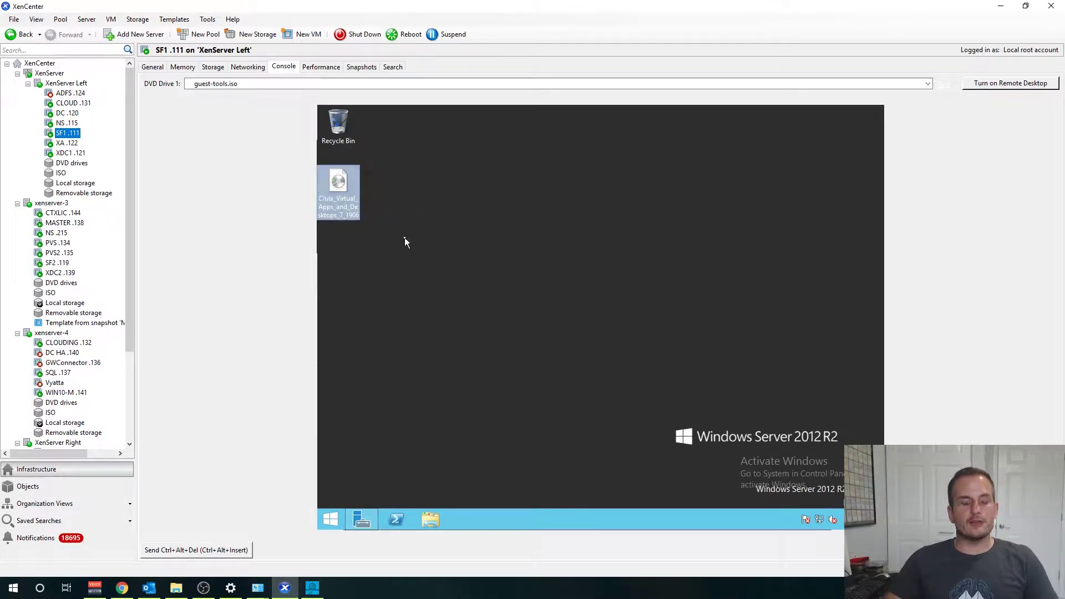
# Step: Run AutoSelect from the 1906 disc and choose Citrix StoreFront under Virtual Apps and Desktops
pyautogui.click(391, 223)
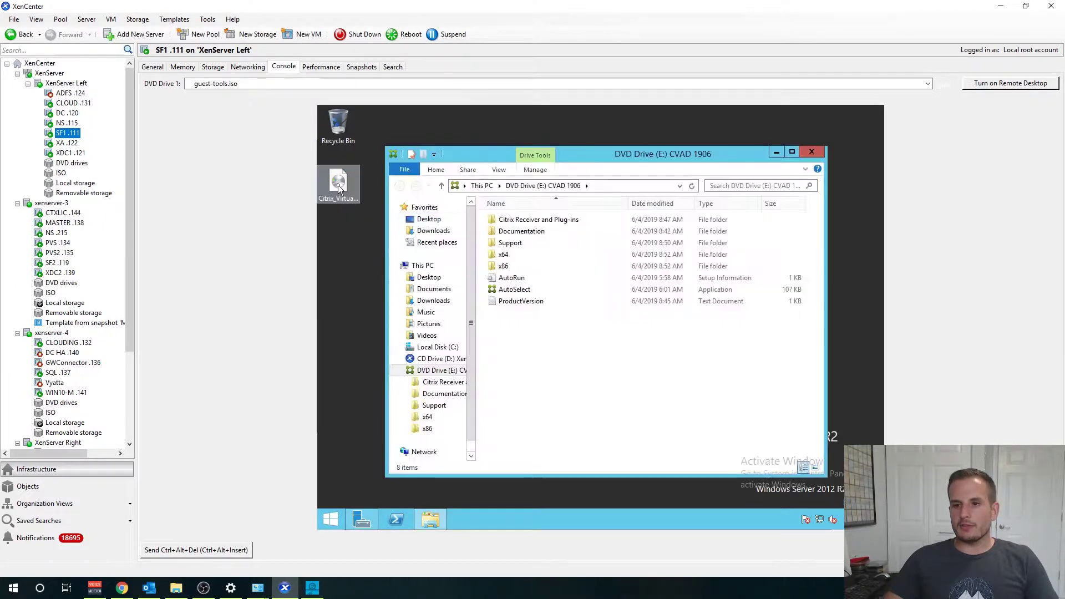
pyautogui.doubleClick(509, 289)
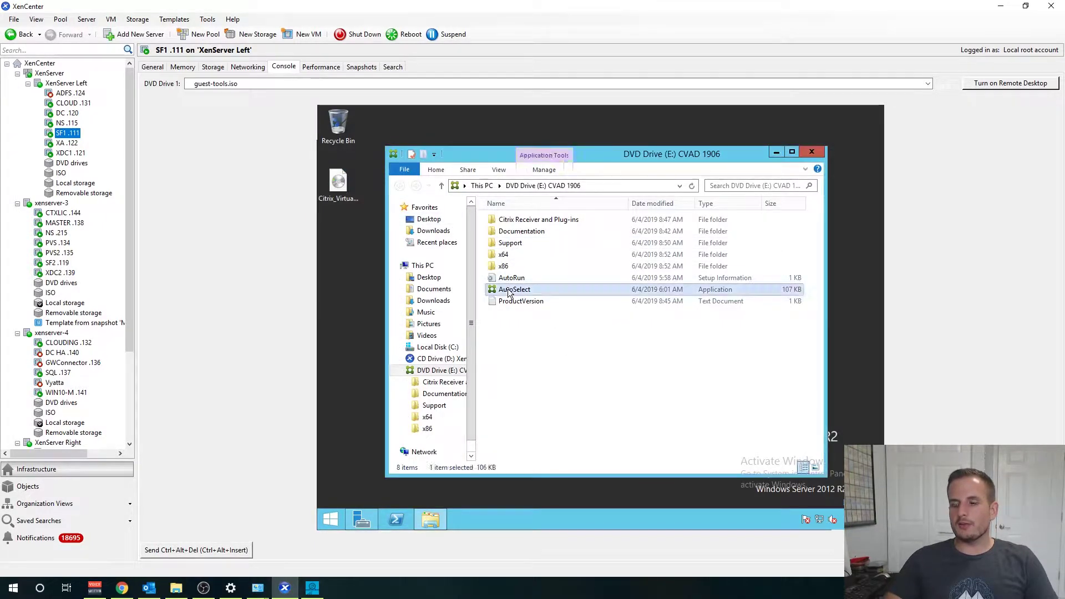
pyautogui.click(777, 152)
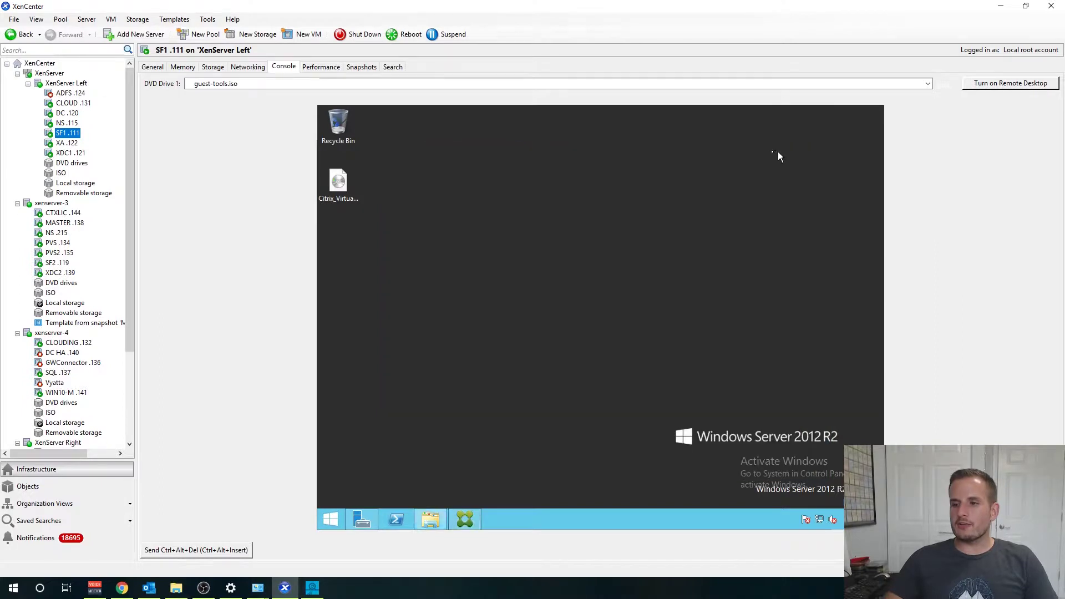
pyautogui.click(768, 347)
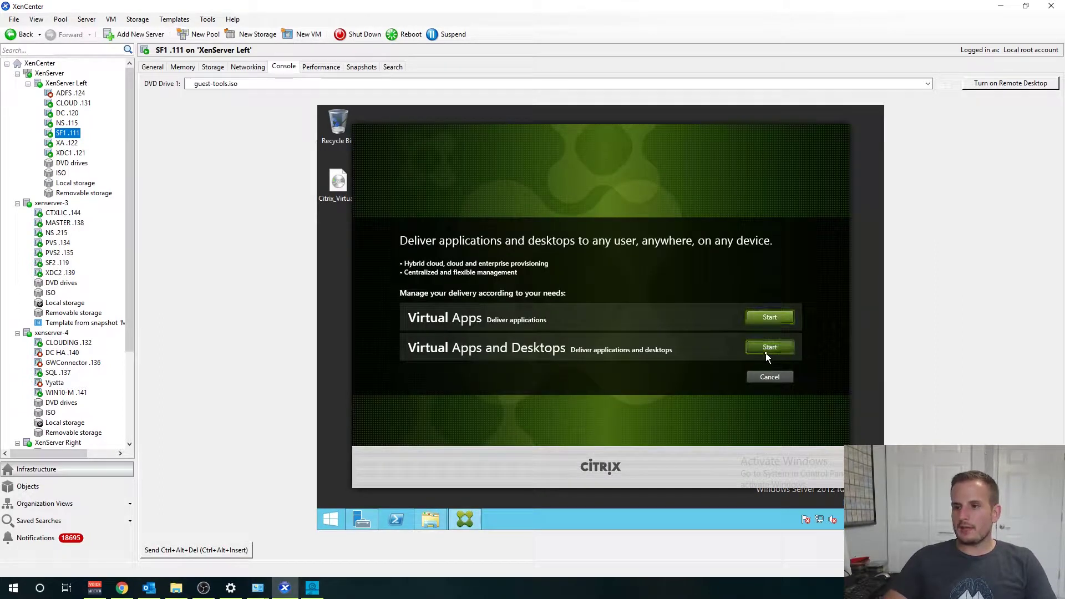
pyautogui.click(766, 353)
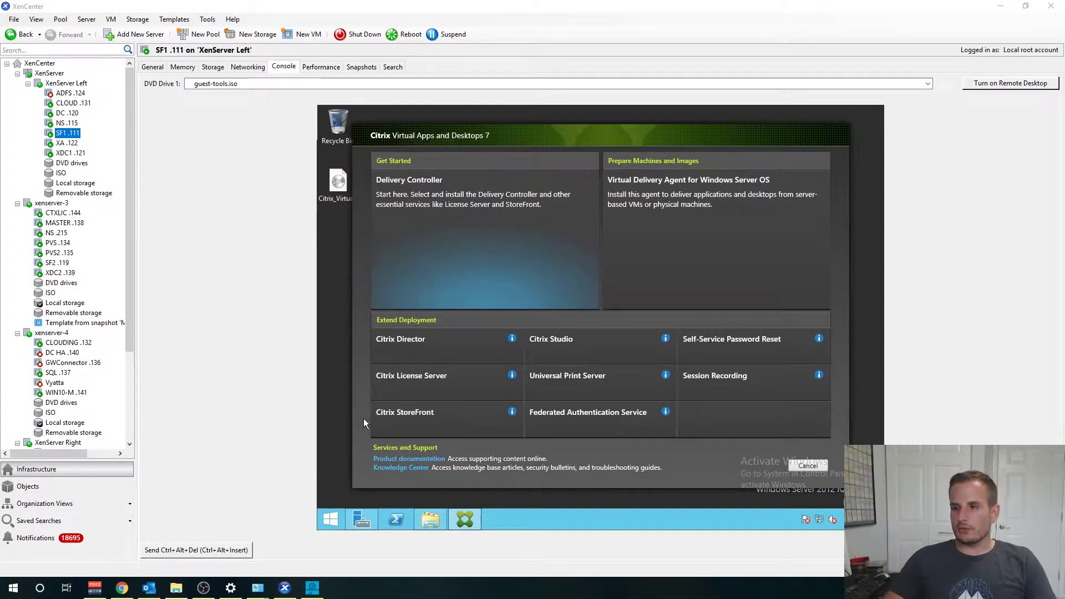
pyautogui.click(412, 431)
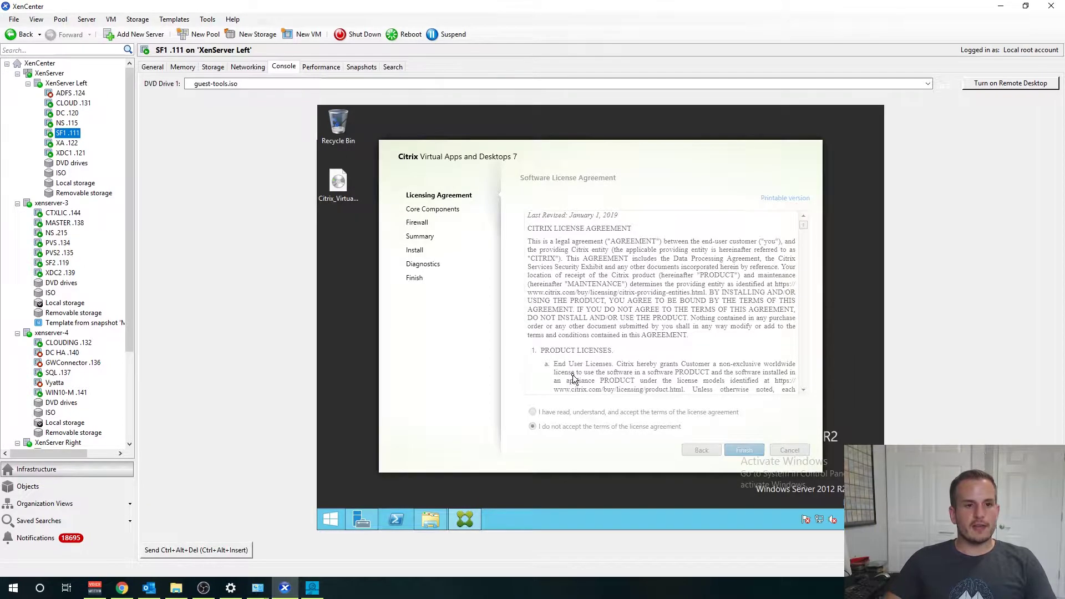
# Step: Accept the licence, keep automatic firewall rules, install StoreFront on SF1, then move to SF2 .119
pyautogui.click(603, 414)
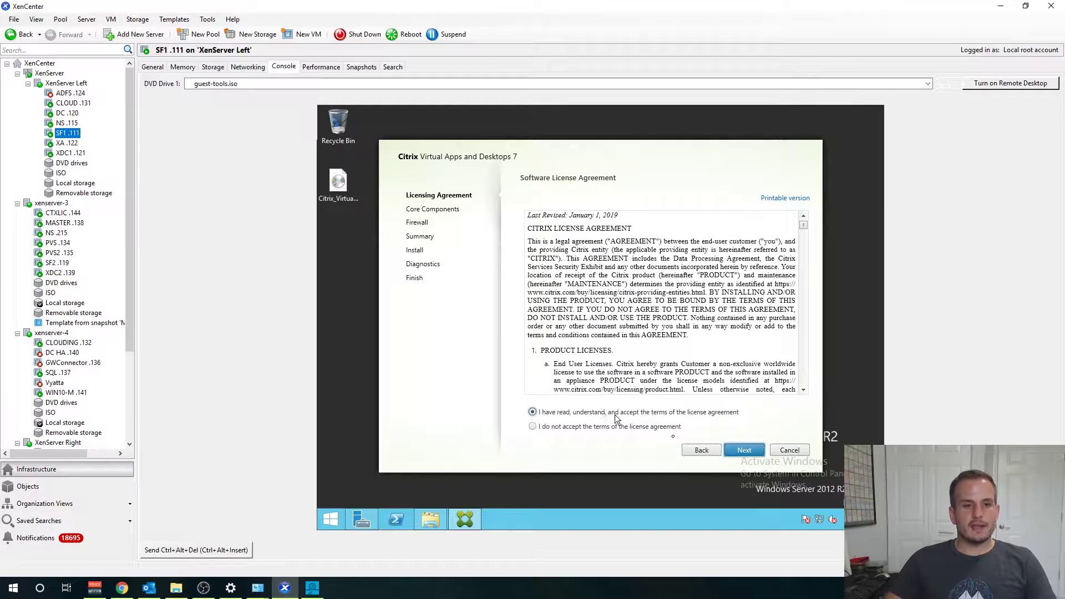
pyautogui.click(739, 452)
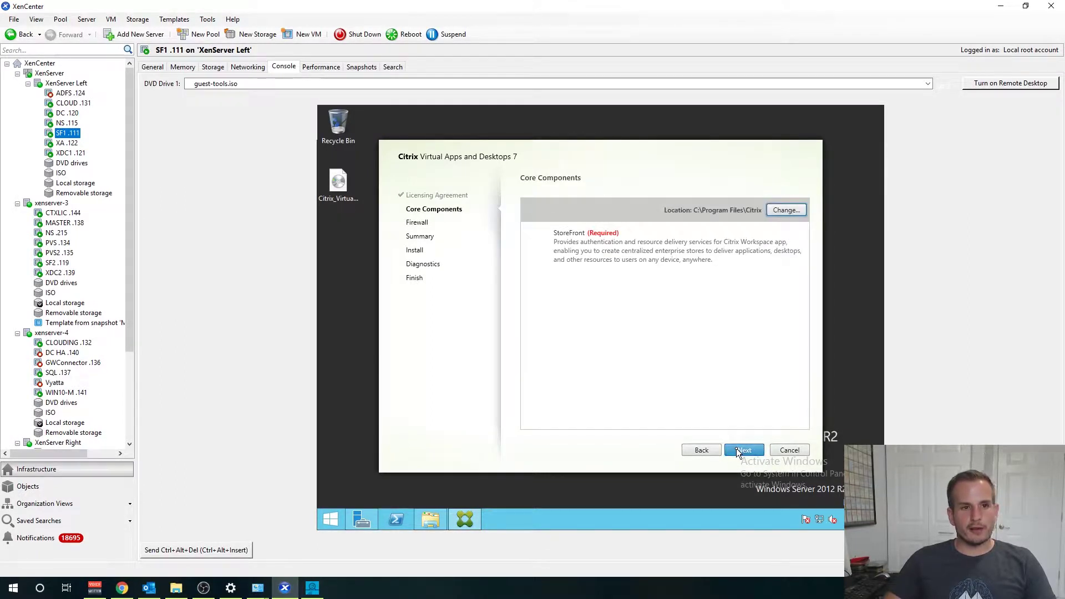
pyautogui.click(738, 451)
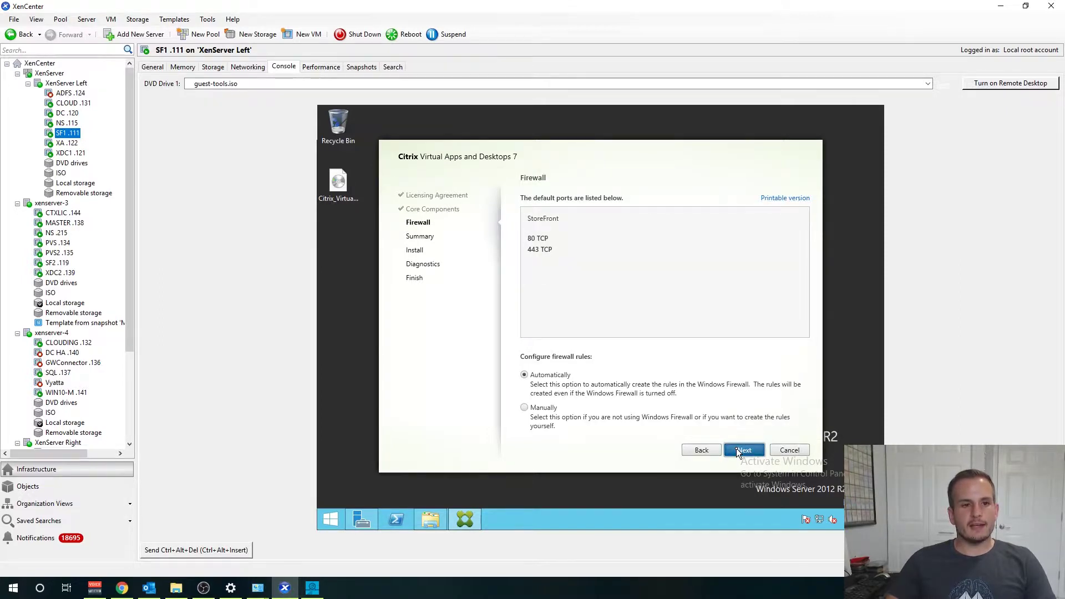
pyautogui.click(737, 451)
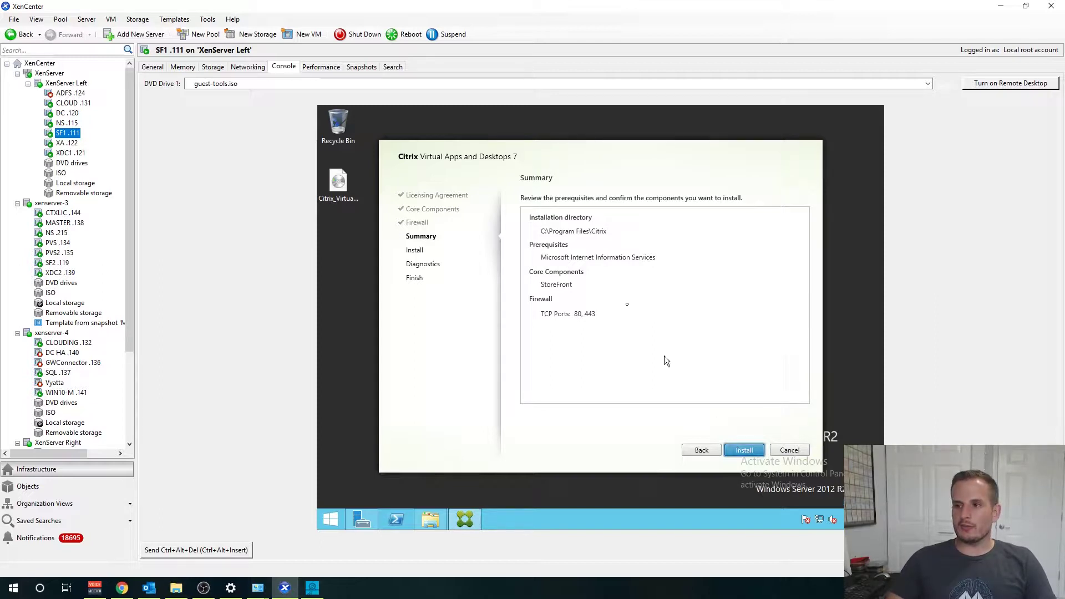
pyautogui.click(754, 452)
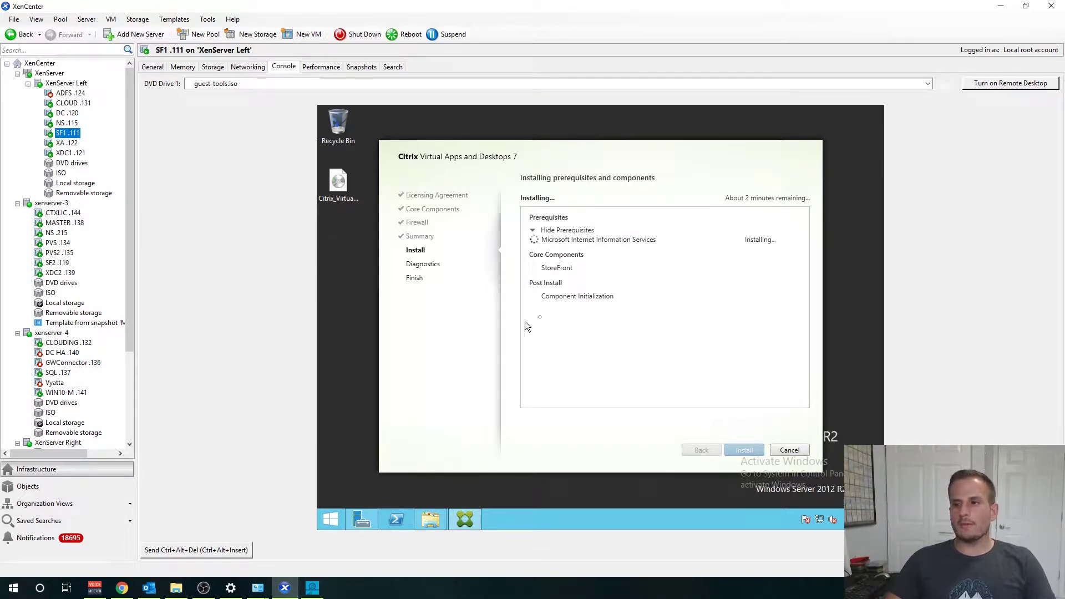
pyautogui.click(50, 265)
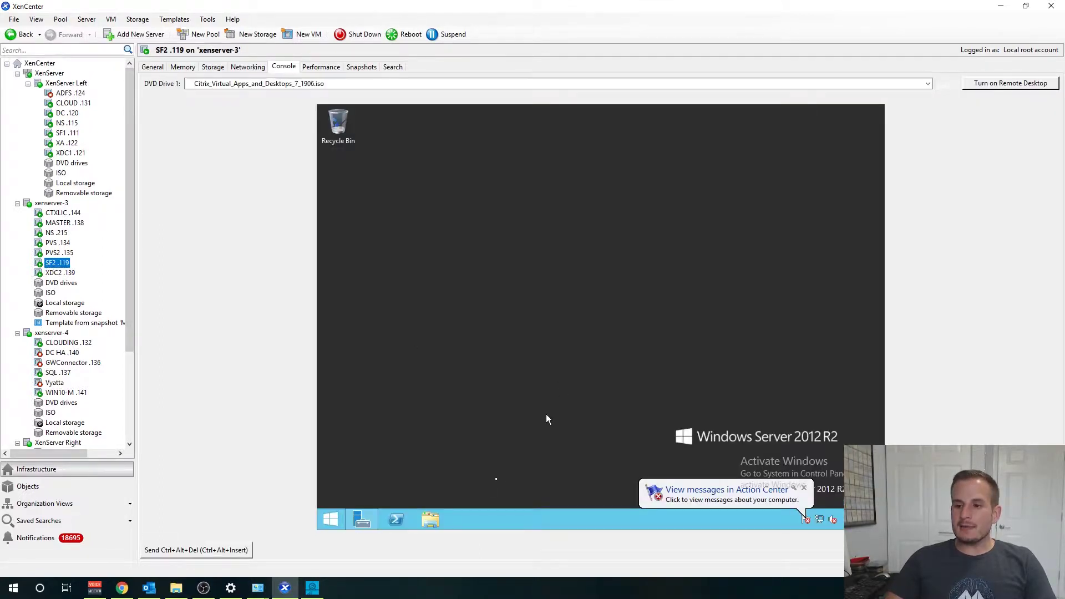
# Step: On SF2, launch setup from the CVAD 1906 disc and choose Citrix StoreFront
pyautogui.click(437, 522)
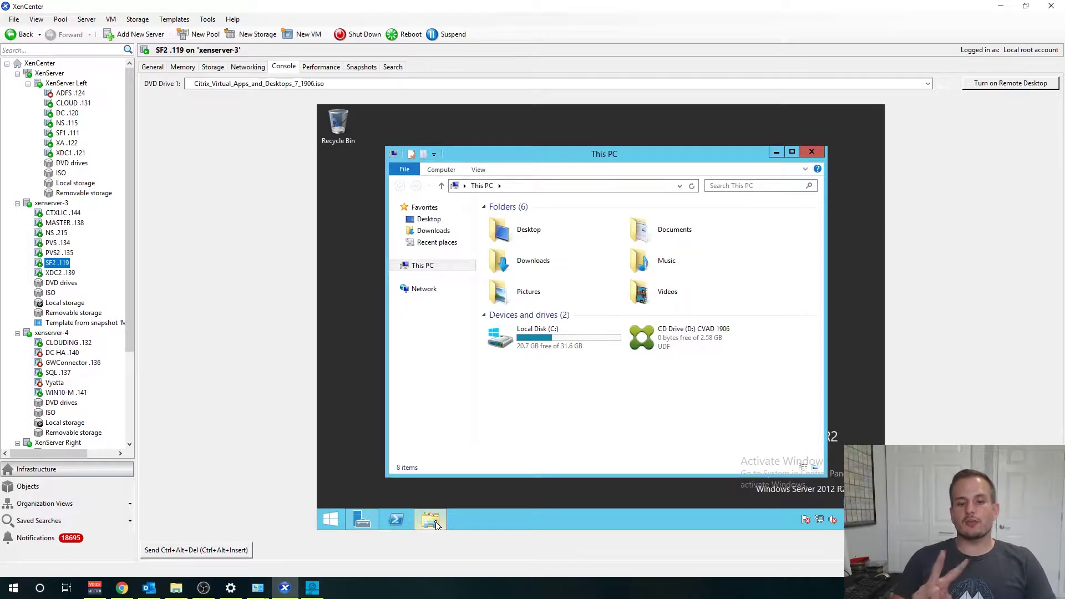
pyautogui.doubleClick(691, 344)
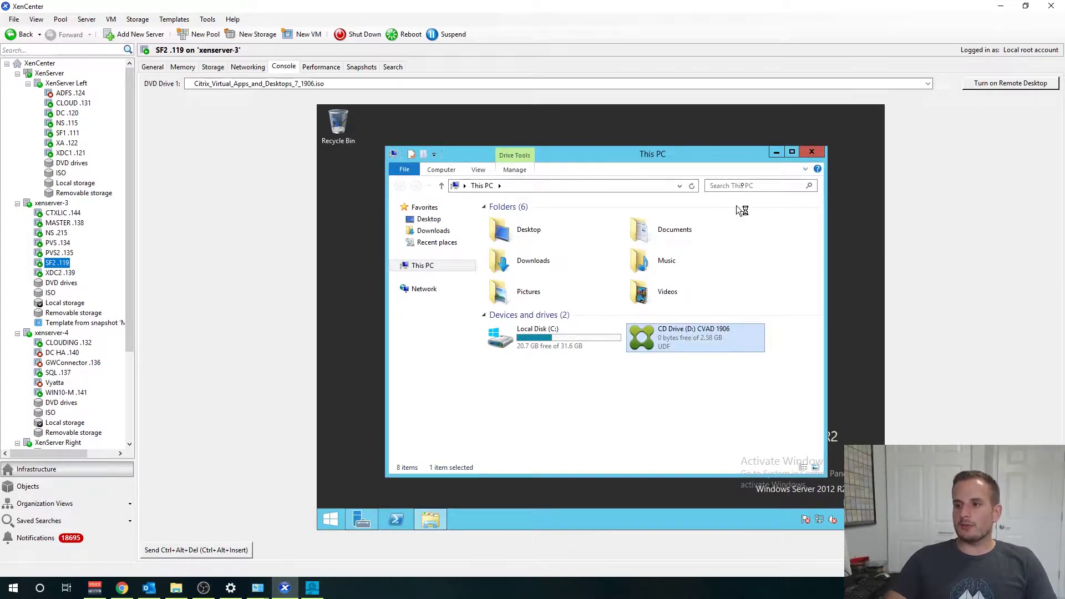
pyautogui.click(774, 152)
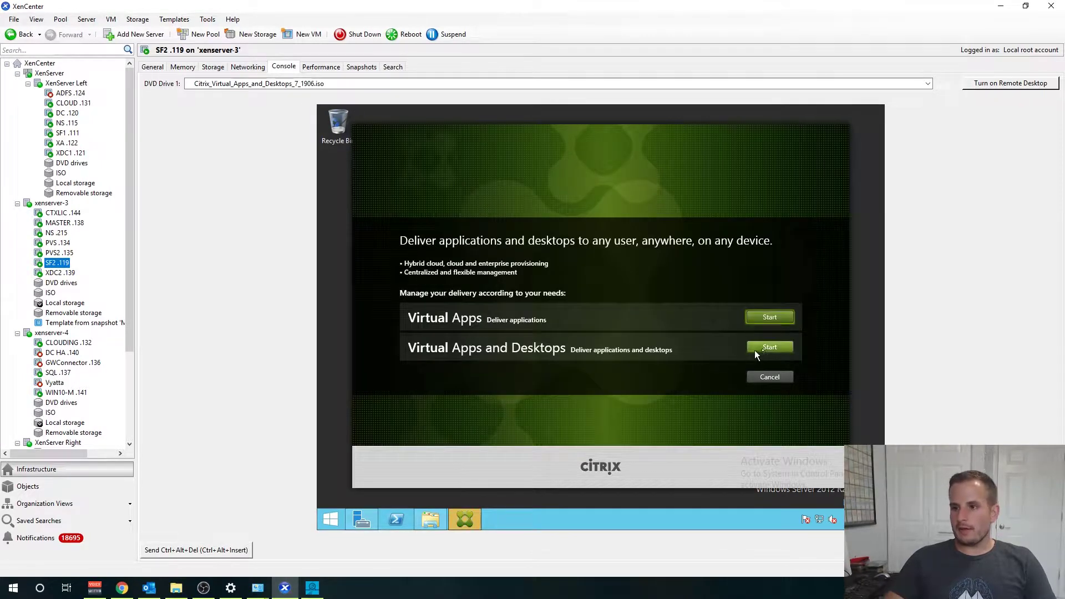
pyautogui.click(769, 349)
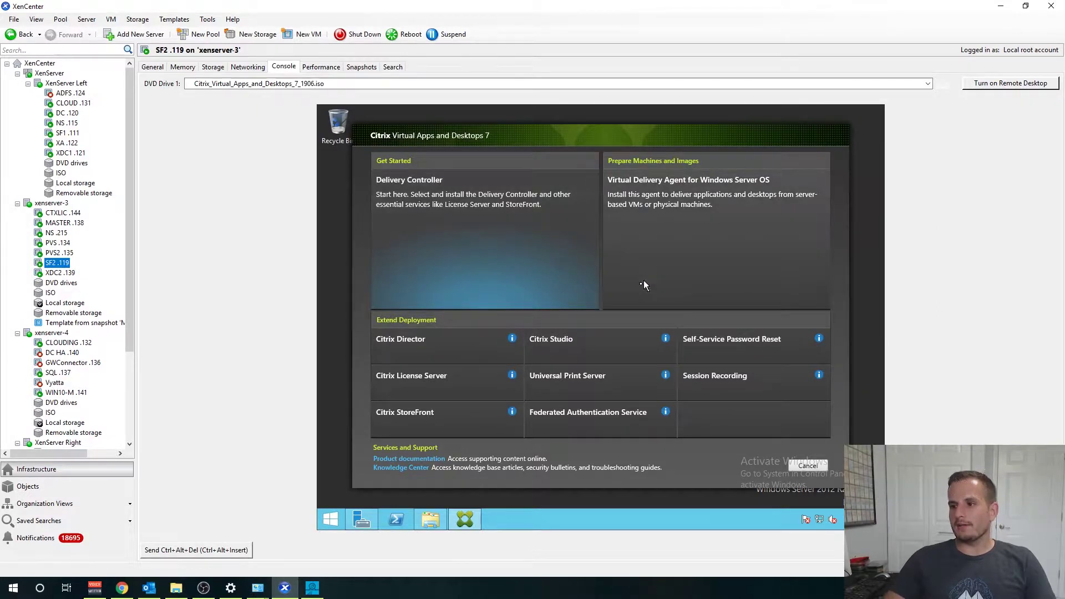
pyautogui.click(441, 428)
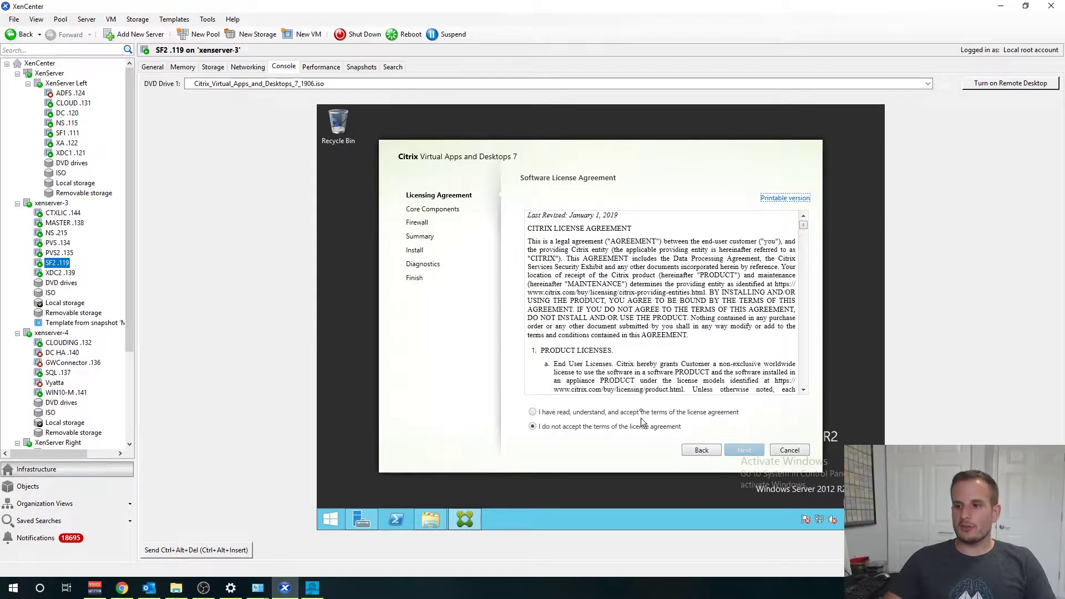
# Step: Accept the licence, keep automatic firewall rules, install StoreFront on SF2, then return to SF1
pyautogui.click(641, 414)
pyautogui.scroll(-10, 700, 316)
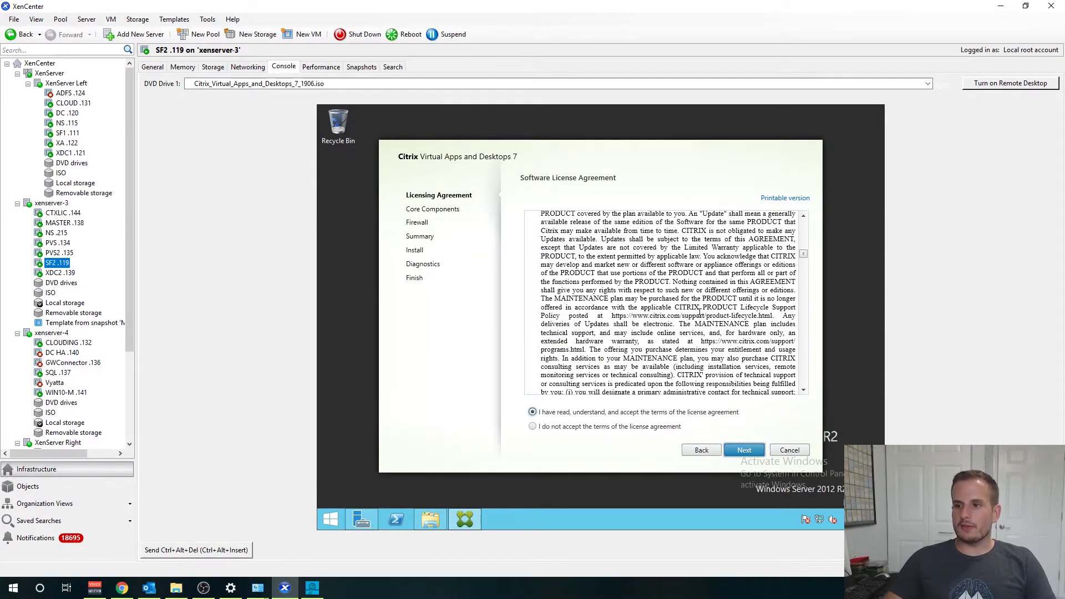
pyautogui.scroll(-10, 700, 316)
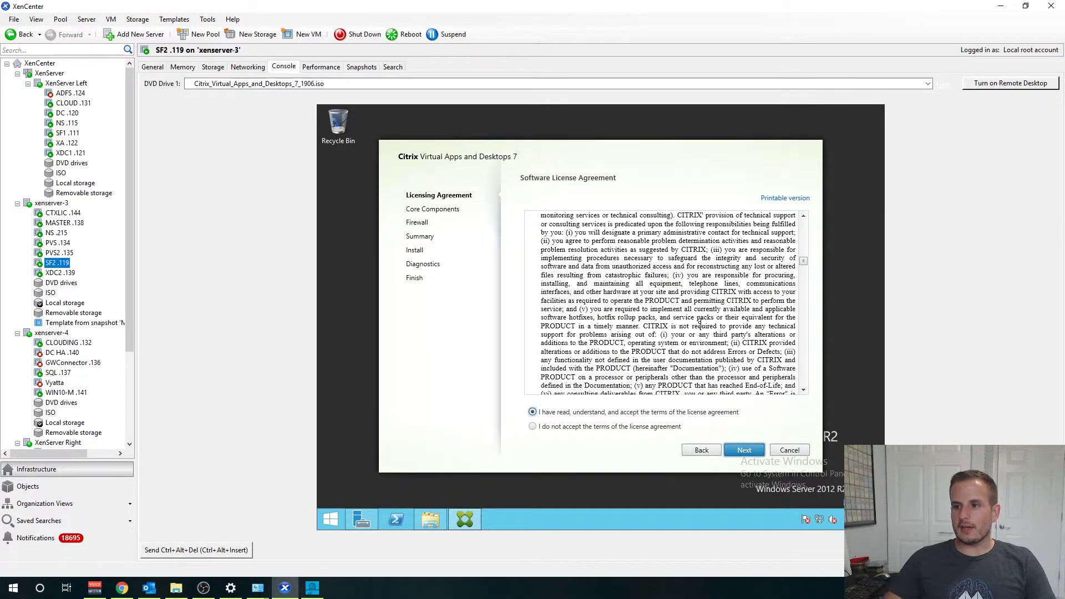
pyautogui.click(738, 450)
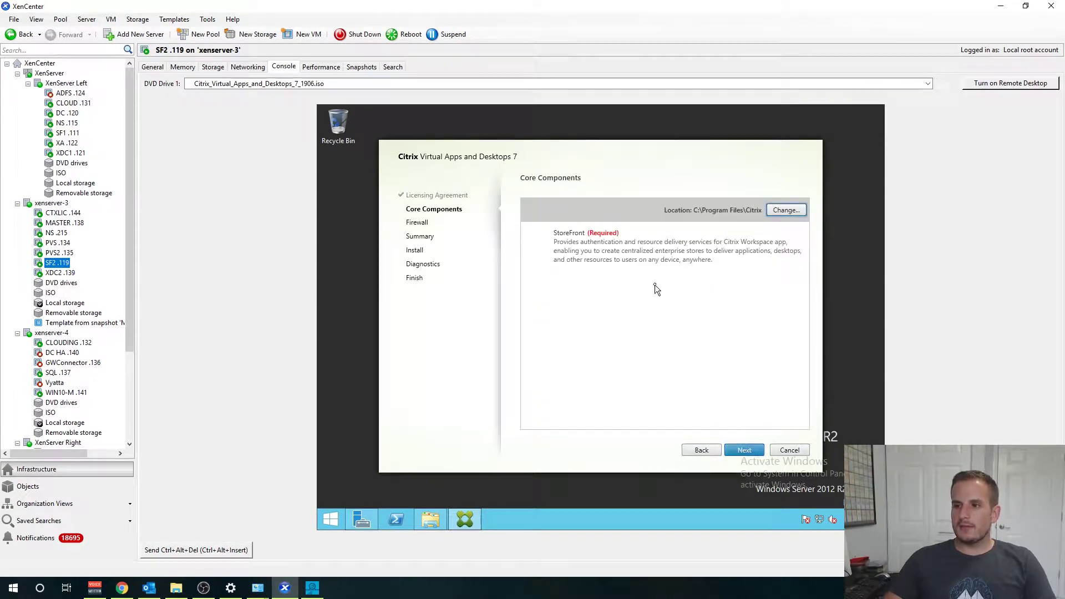
pyautogui.click(740, 450)
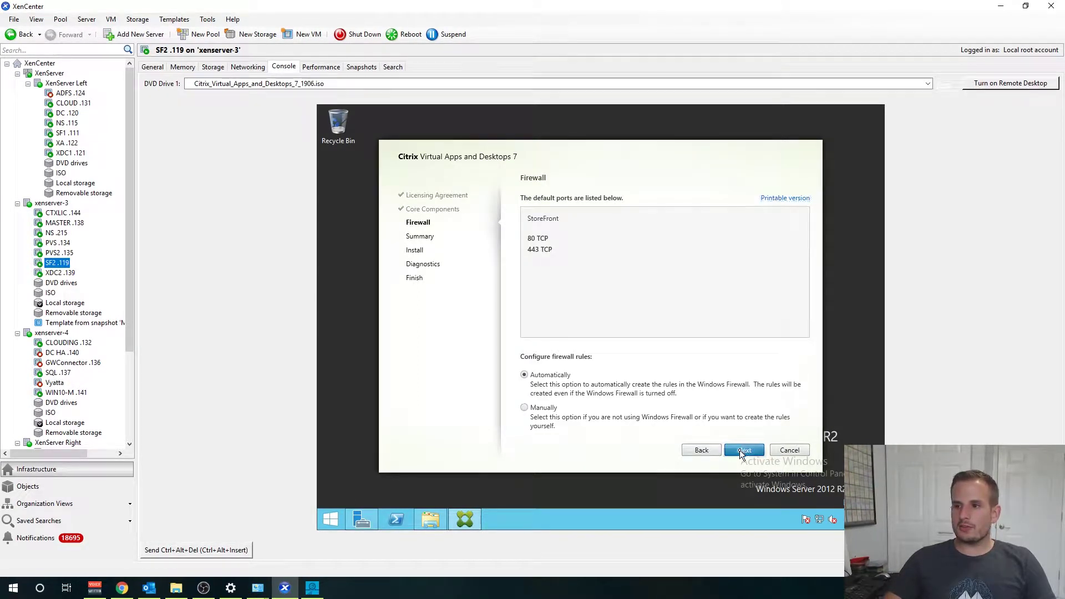
pyautogui.click(749, 449)
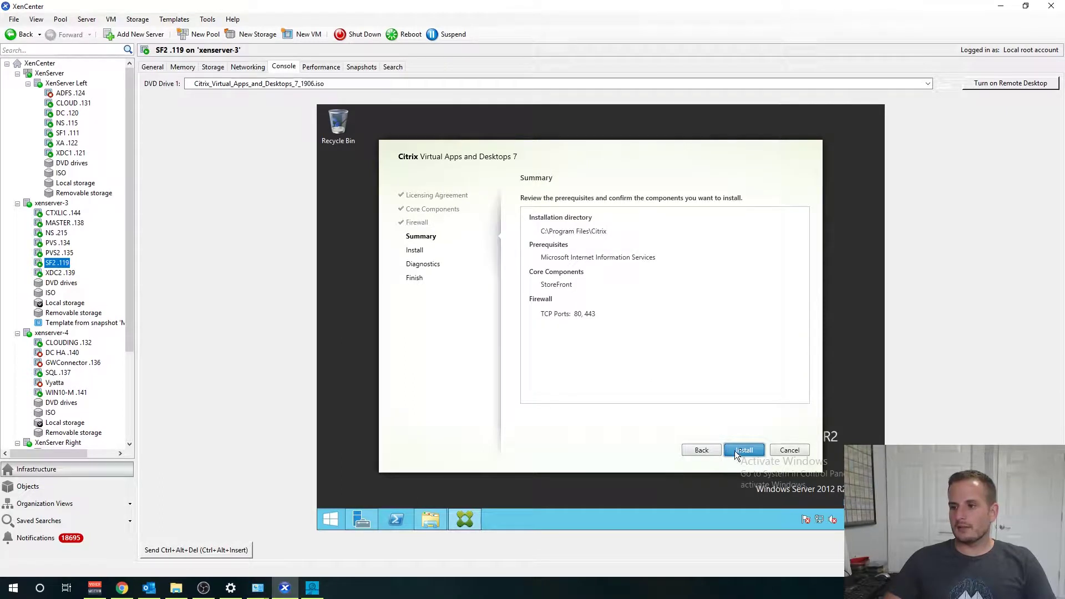
pyautogui.click(754, 451)
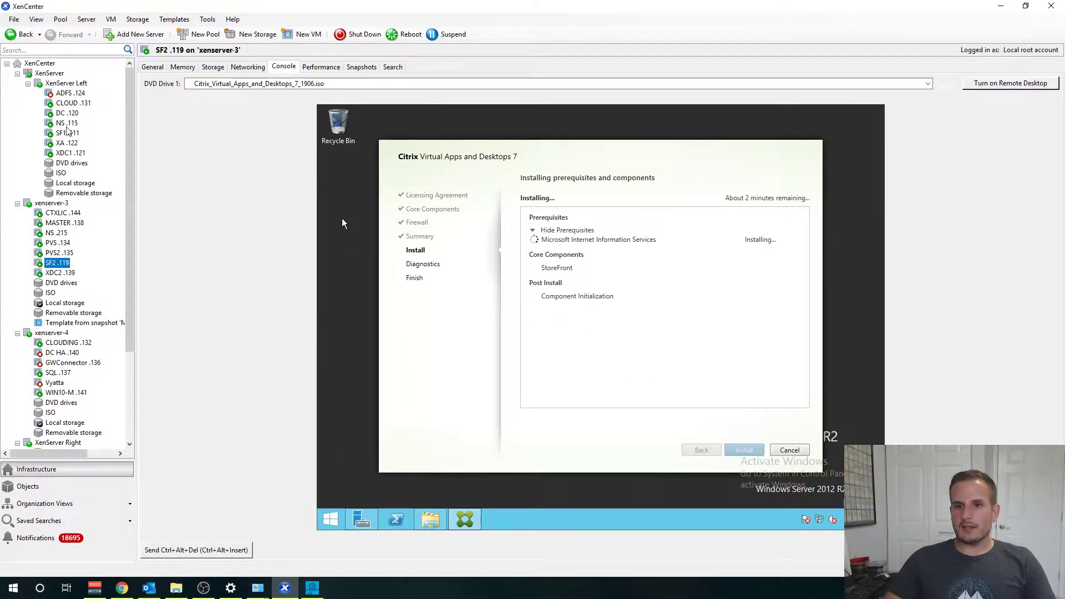
pyautogui.click(66, 134)
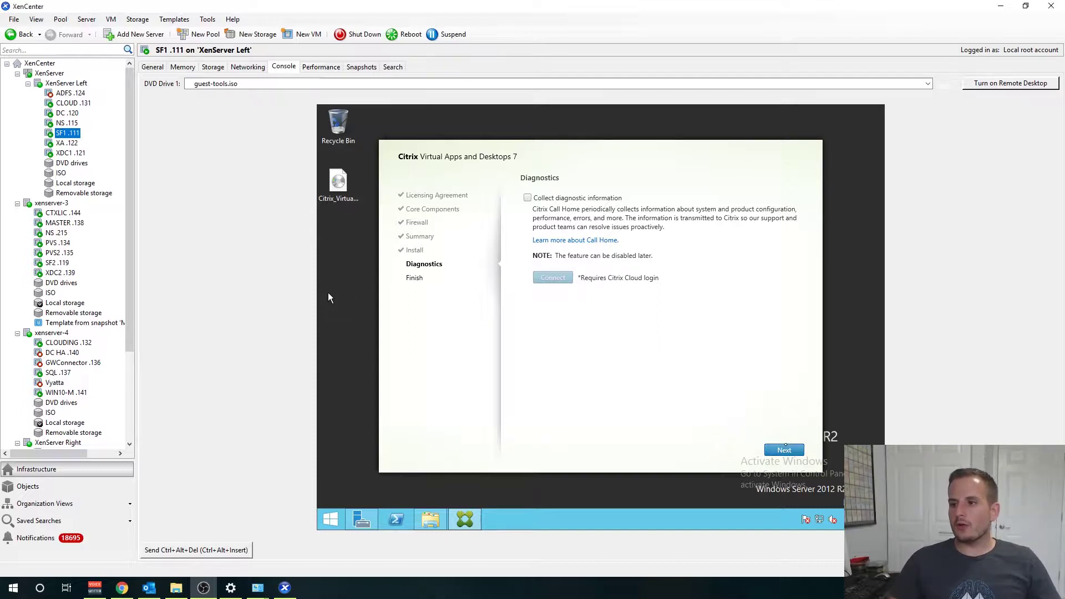
# Step: Skip diagnostic collection and finish, leaving 'Open the StoreFront Management Console' checked
pyautogui.click(784, 450)
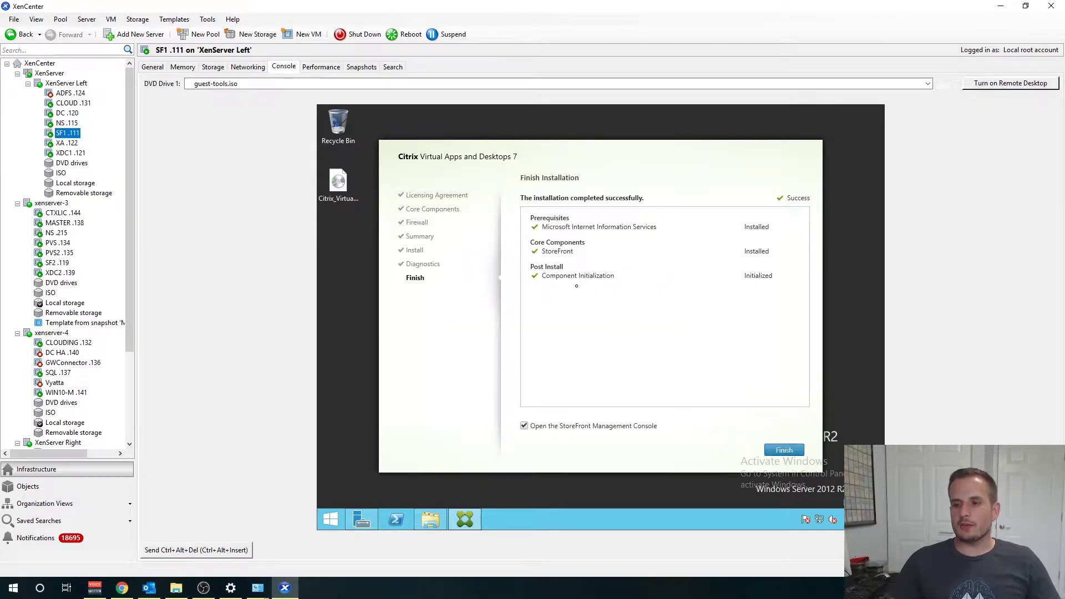
pyautogui.click(785, 450)
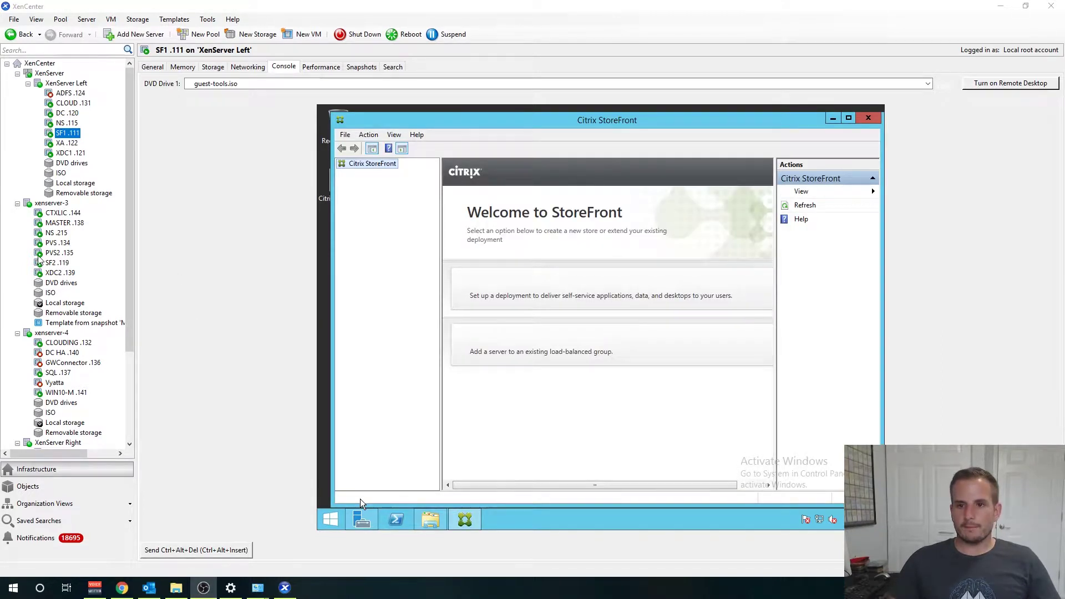
# Step: Finish the successful StoreFront install on SF2 .119 and return to SF1's StoreFront Welcome page
pyautogui.click(57, 263)
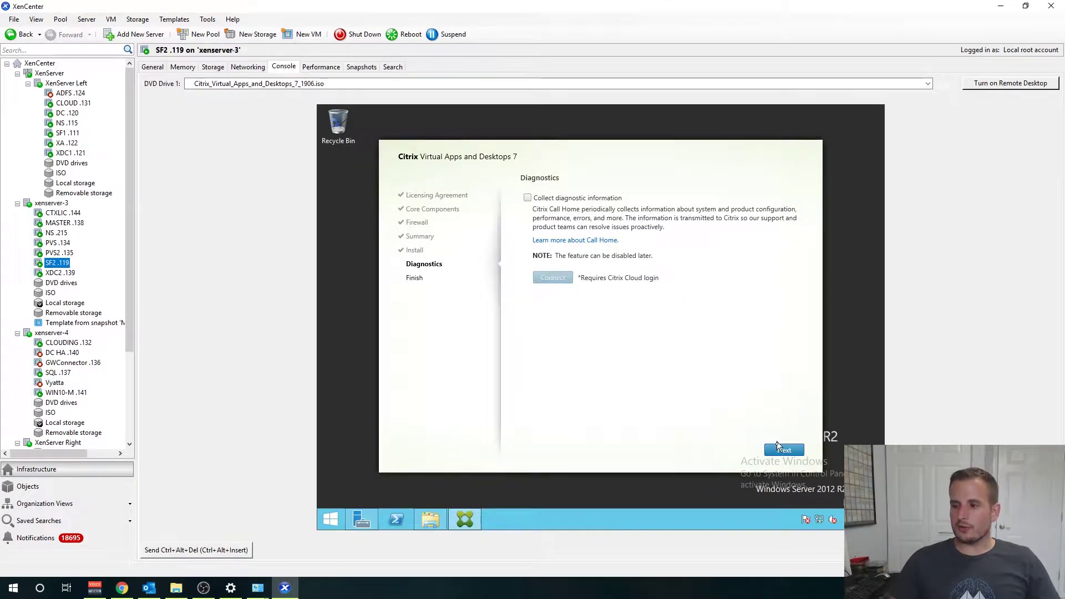
pyautogui.click(779, 451)
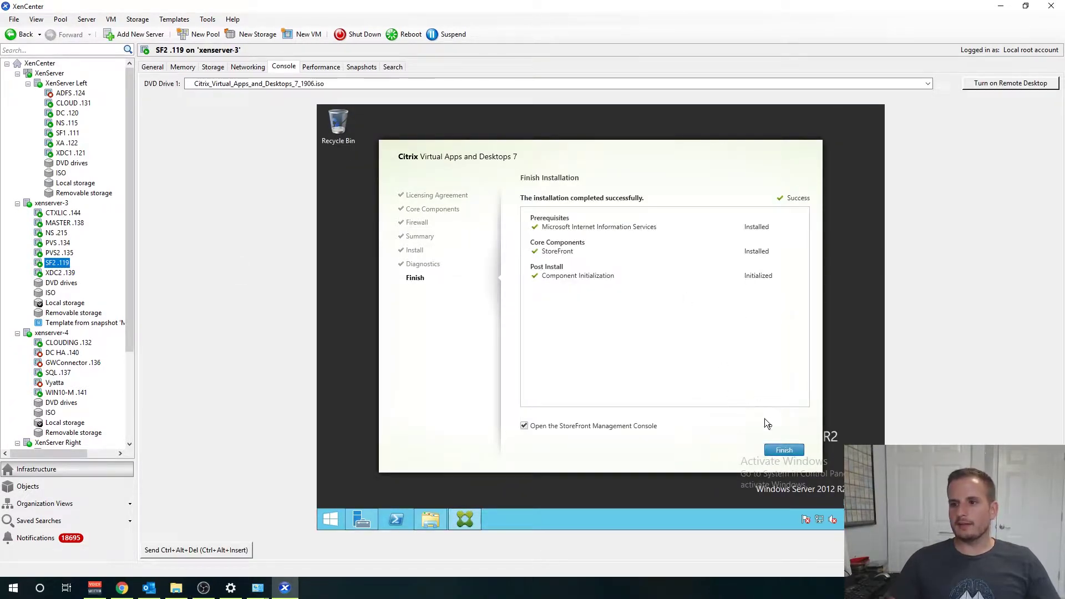
pyautogui.click(783, 450)
pyautogui.click(67, 133)
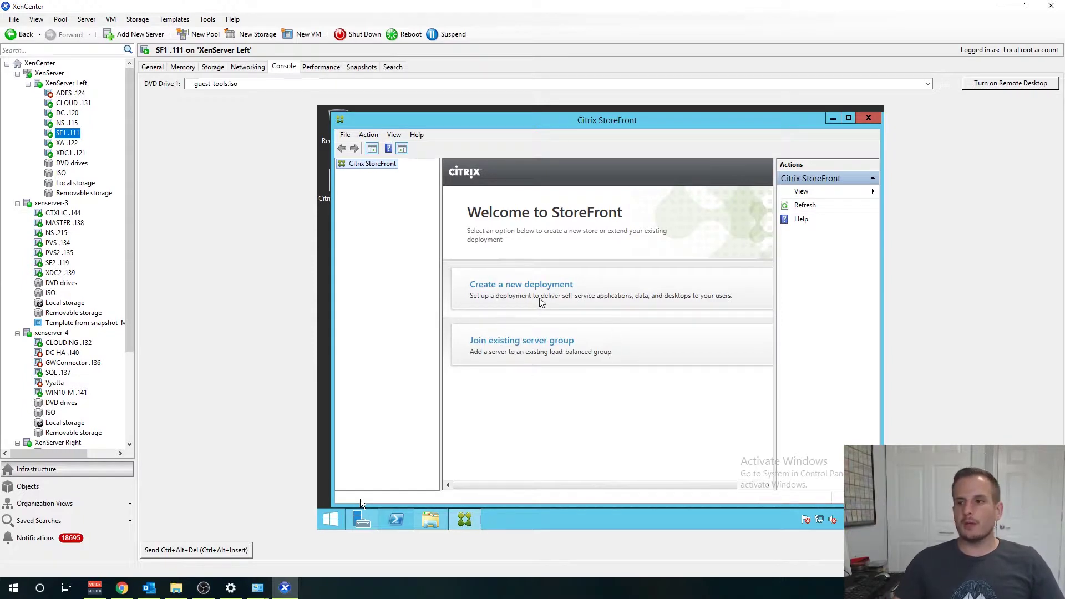
pyautogui.click(520, 282)
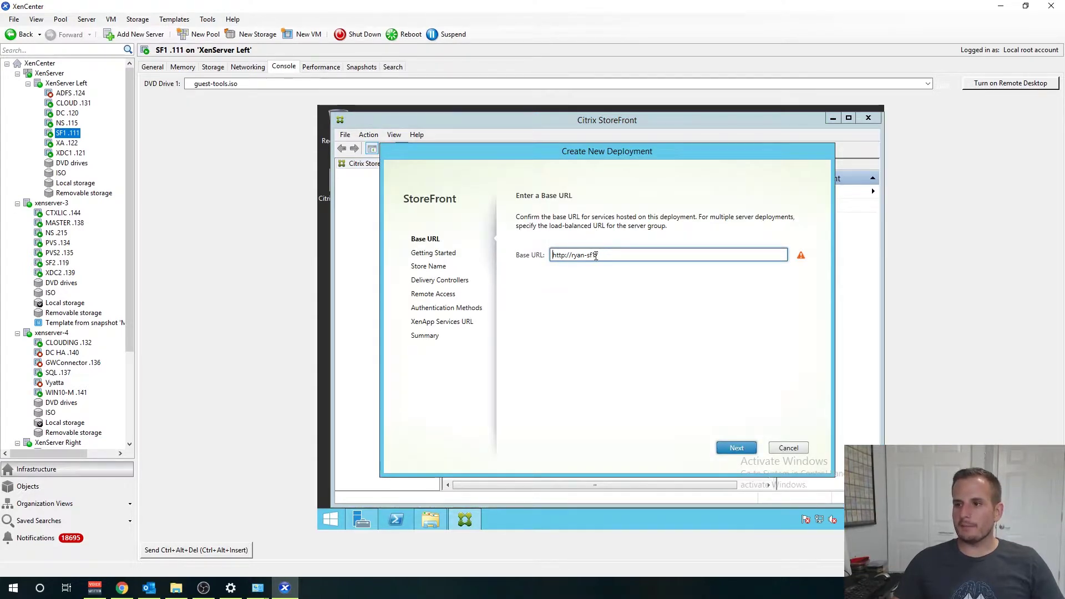
pyautogui.moveTo(600, 256); pyautogui.dragTo(562, 256)
pyautogui.click(567, 256)
pyautogui.write('s')
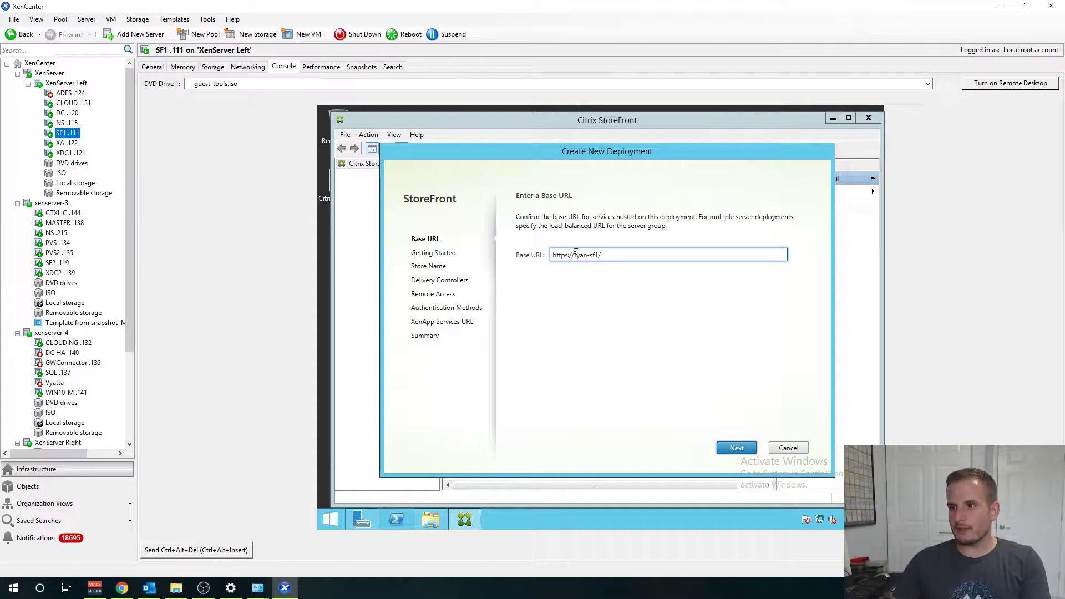
pyautogui.moveTo(574, 255); pyautogui.dragTo(596, 256)
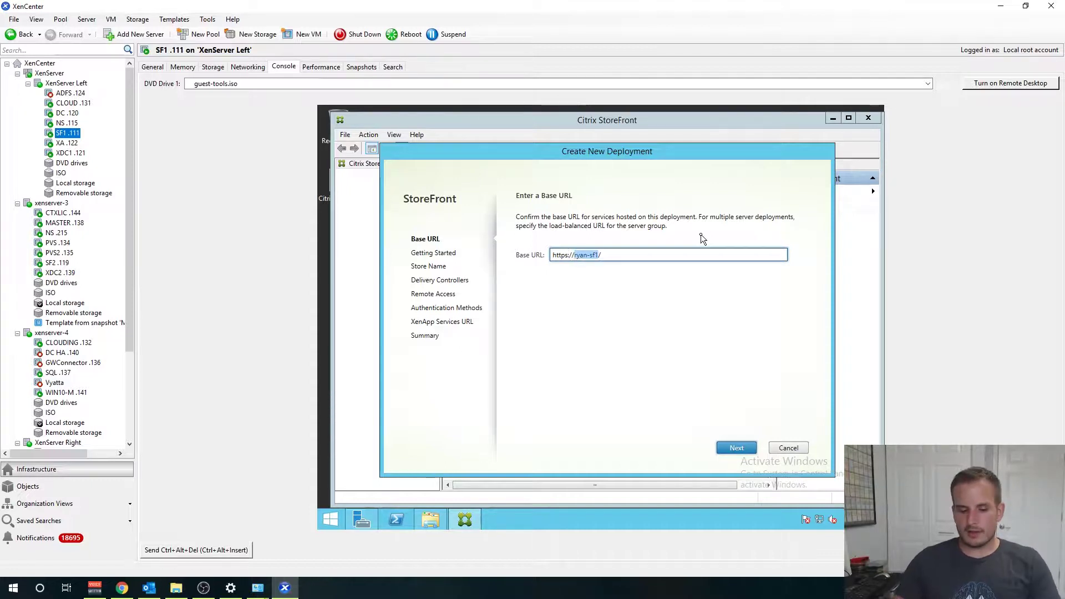
pyautogui.write('citrix.n')
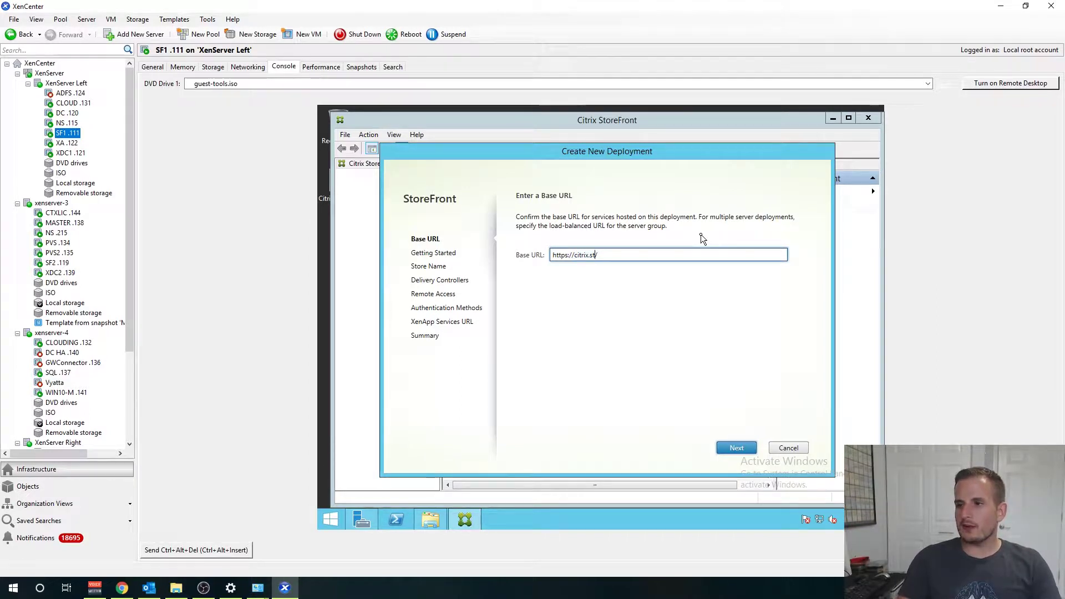
pyautogui.write('yan.local')
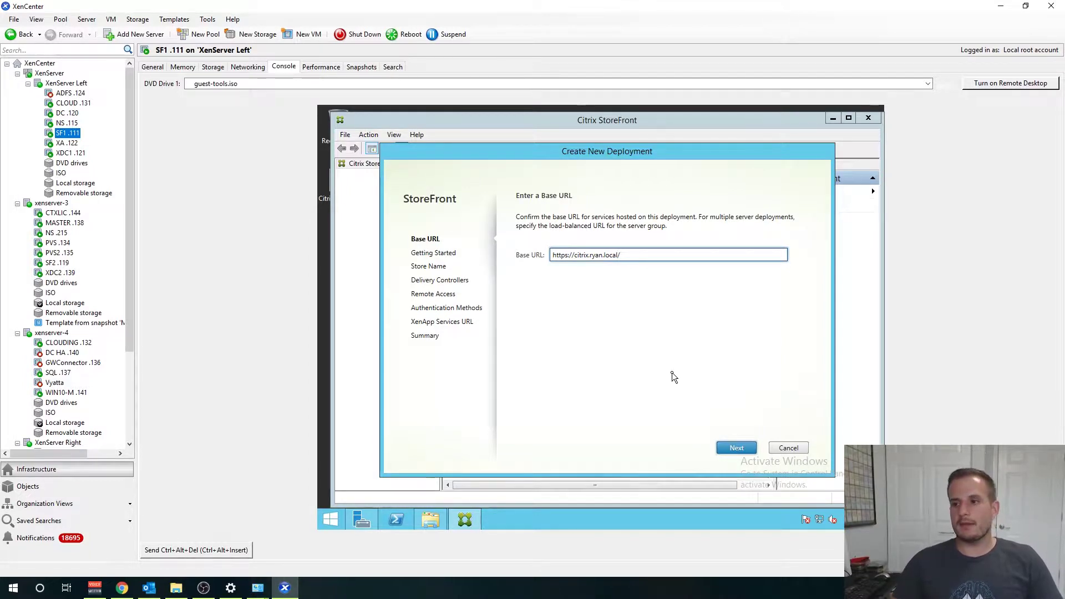
pyautogui.click(745, 454)
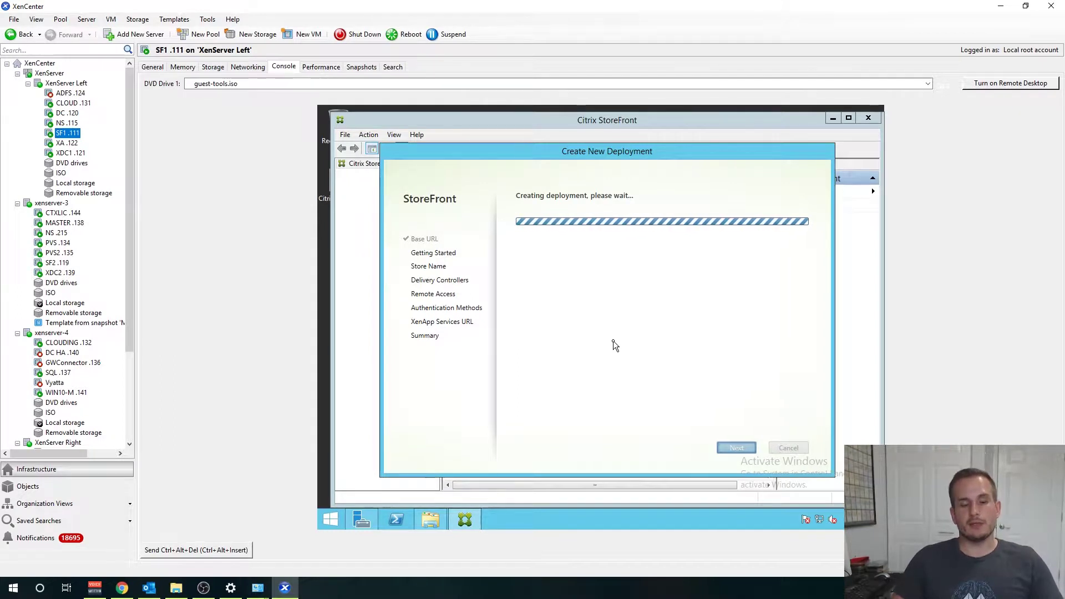
# Step: Launch IIS Manager from Start search, maximize it, and suppress the Web Platform prompt
pyautogui.moveTo(346, 525)
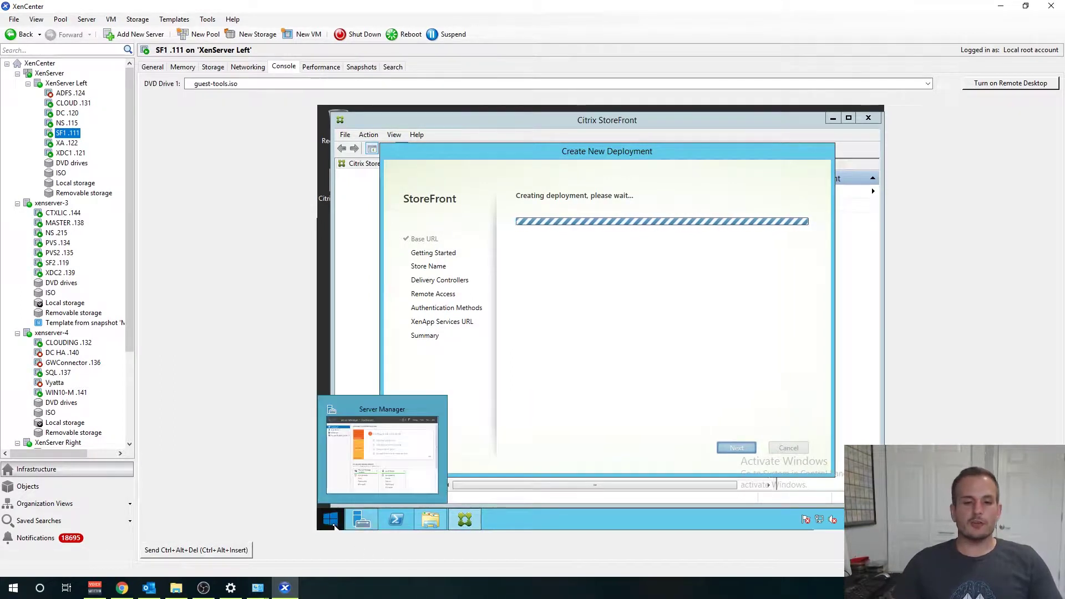
pyautogui.click(328, 528)
pyautogui.write('iis) Manager')
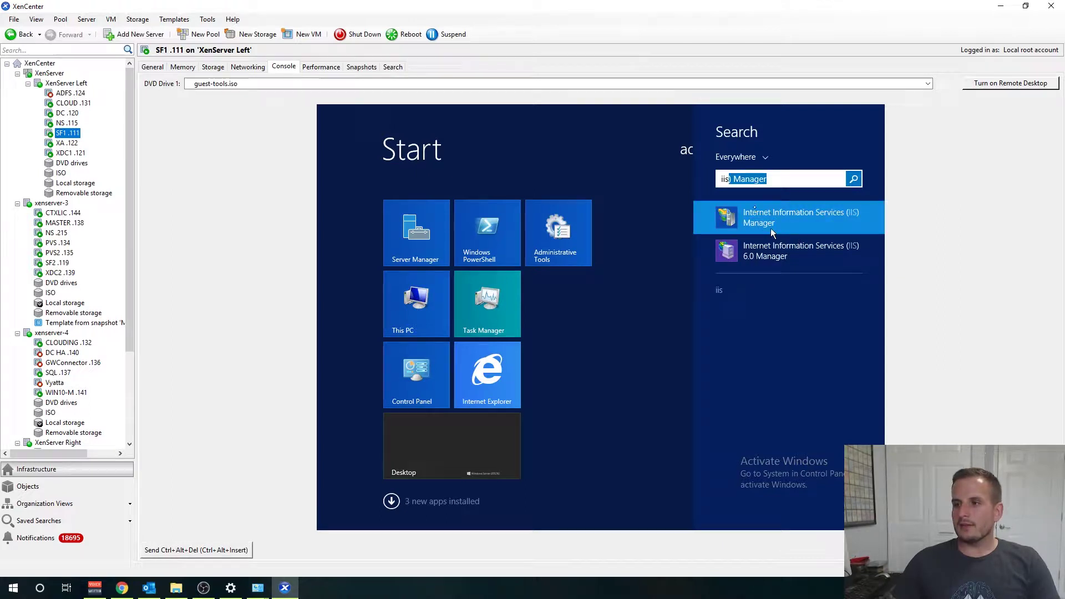
pyautogui.press('Down')
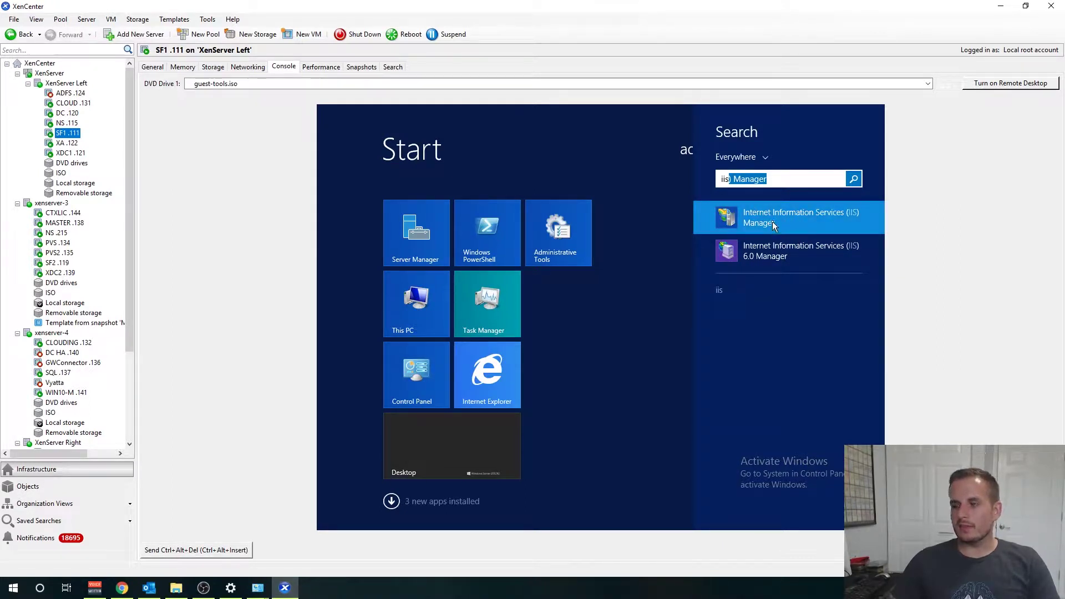
pyautogui.press('Escape')
pyautogui.press('Escape')
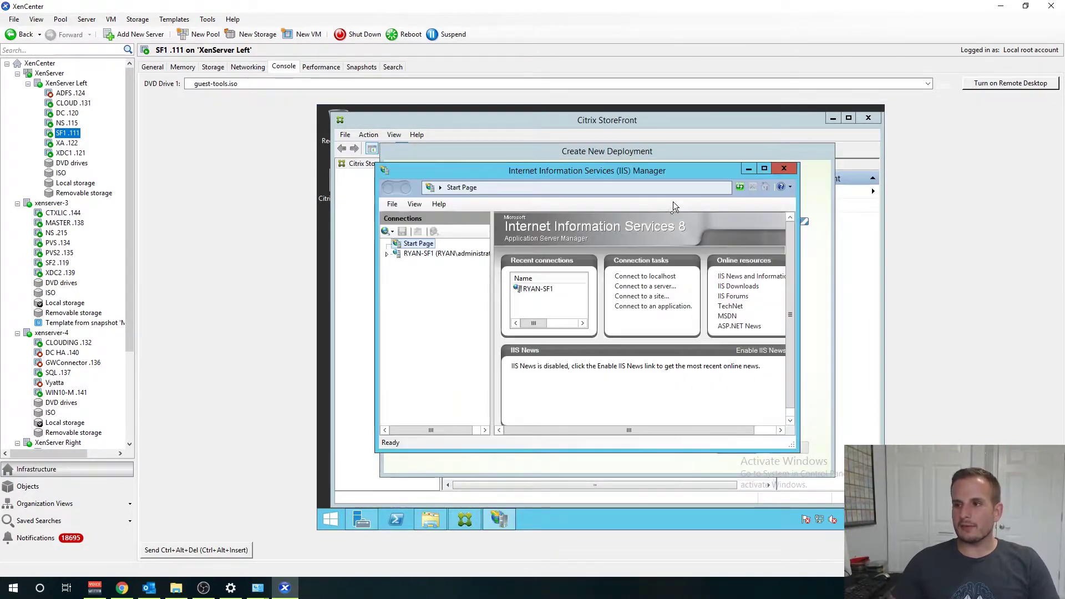
pyautogui.click(765, 169)
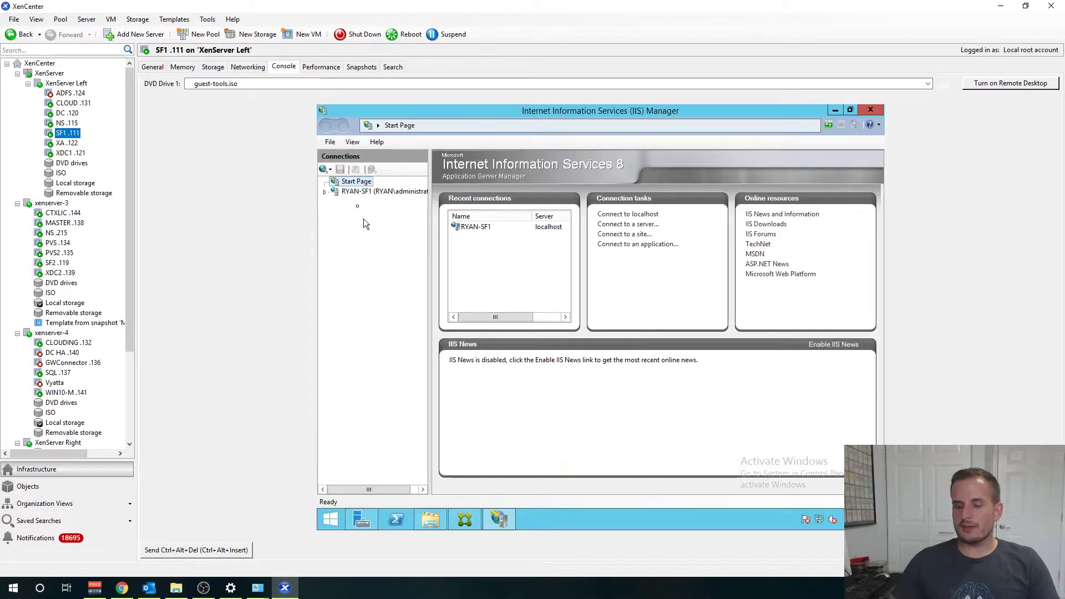
pyautogui.click(325, 192)
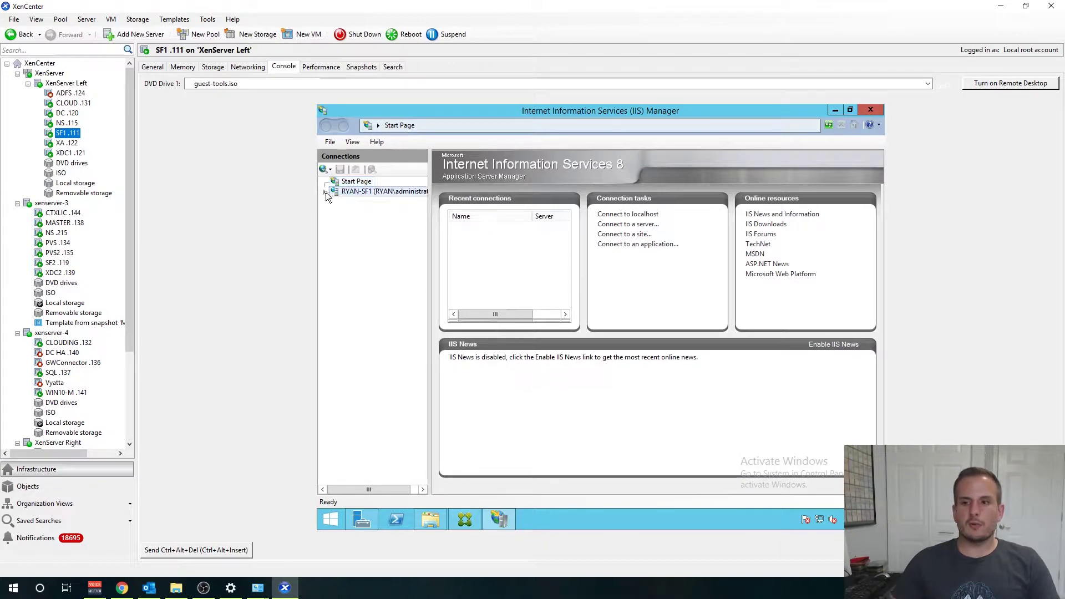
pyautogui.click(536, 322)
pyautogui.click(632, 343)
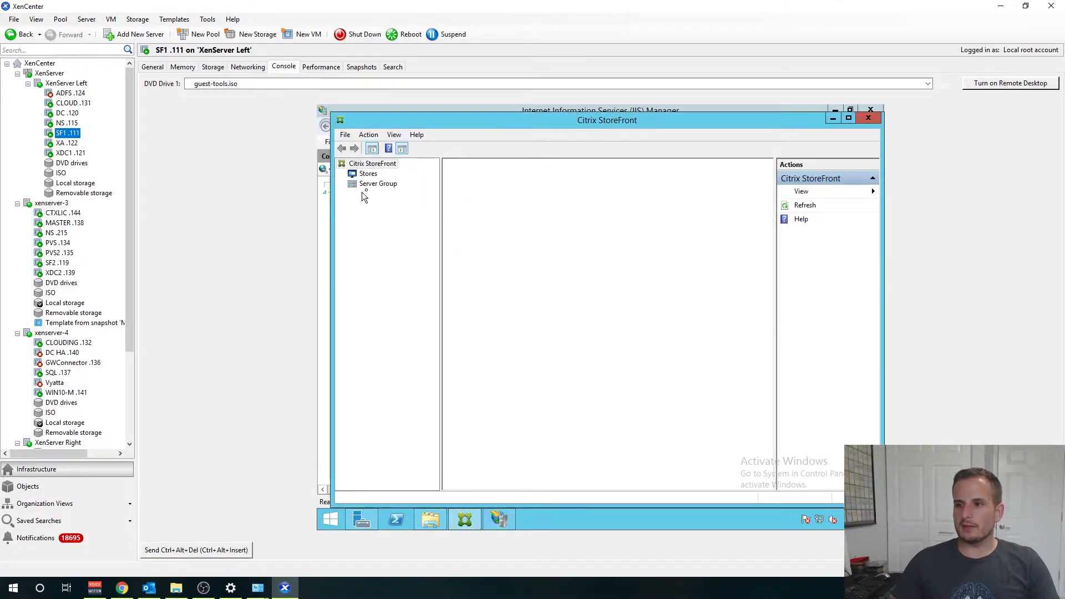
# Step: Open the Server Certificates feature in IIS Manager
pyautogui.click(497, 516)
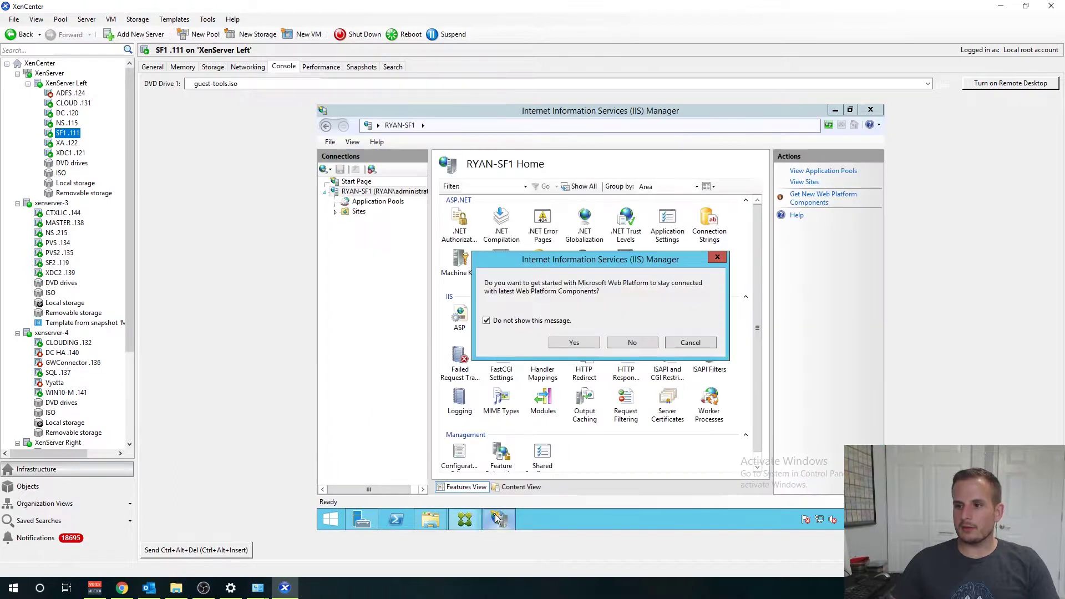
pyautogui.click(631, 344)
pyautogui.click(671, 409)
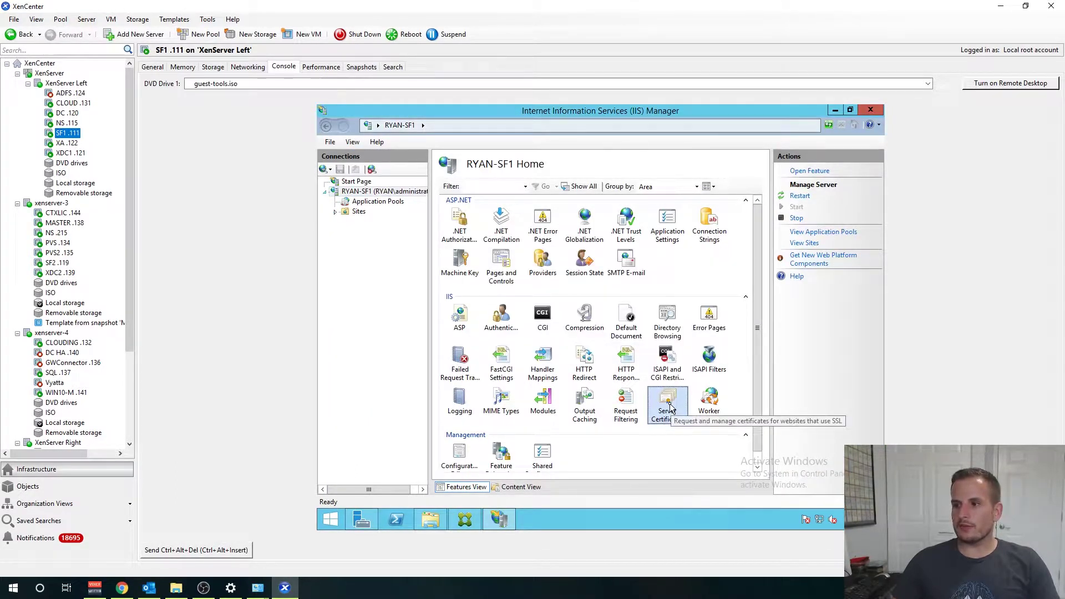
pyautogui.doubleClick(669, 405)
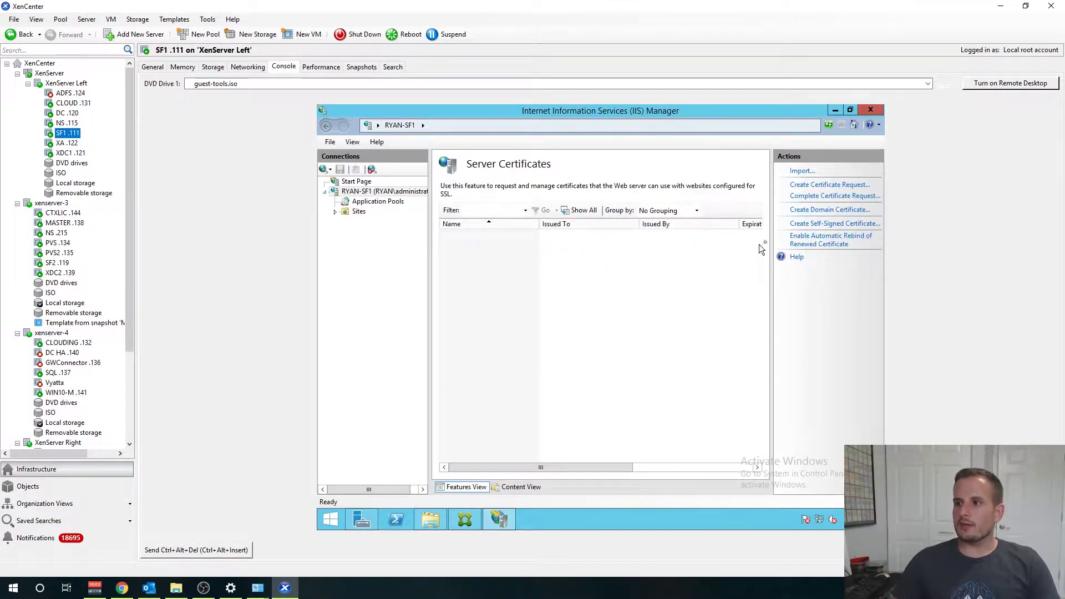
pyautogui.moveTo(773, 245); pyautogui.dragTo(731, 245)
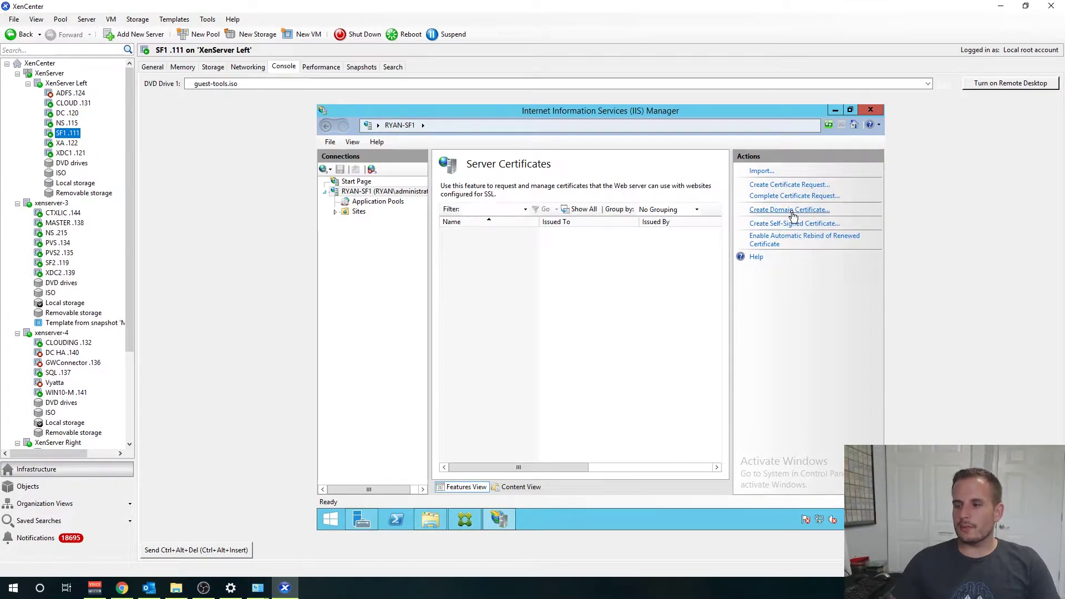
# Step: Start a domain certificate for *.ryan.local with organization MNLTech and city WFL
pyautogui.click(793, 211)
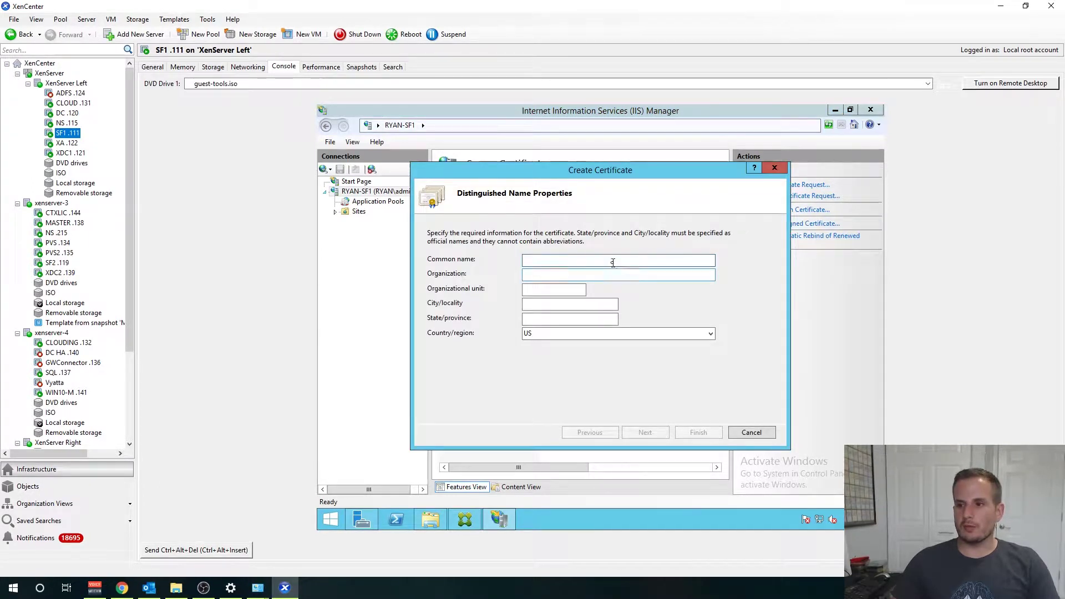
pyautogui.write('*')
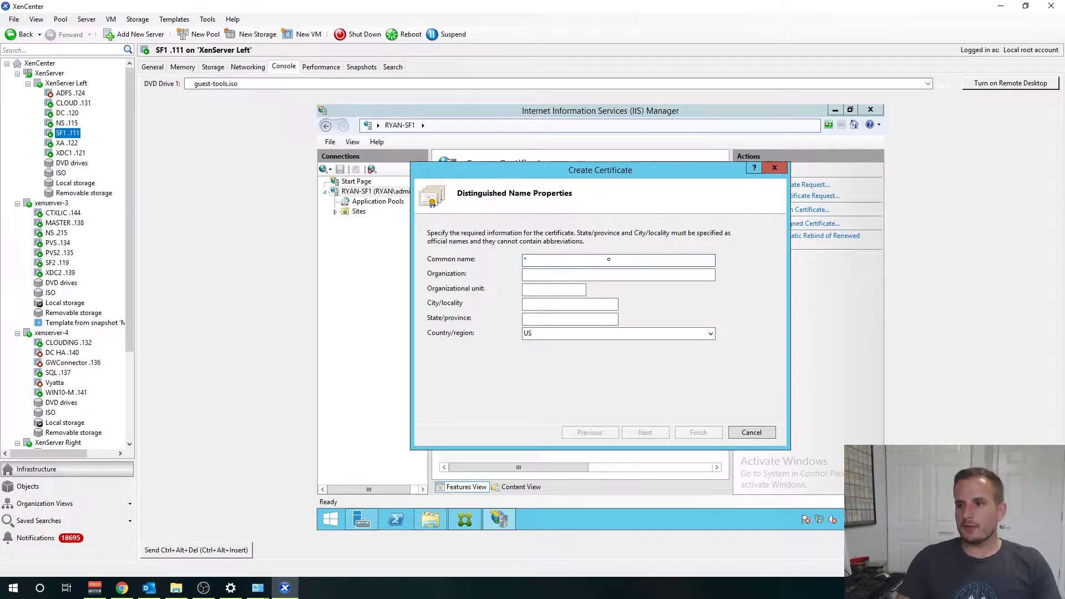
pyautogui.write('.ryan')
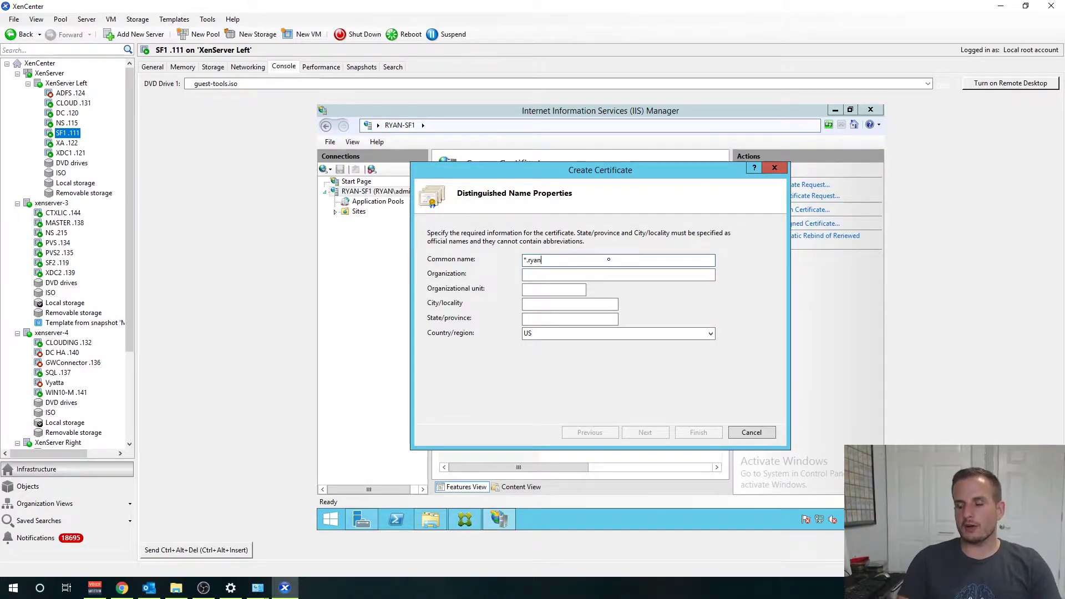
pyautogui.write('.local')
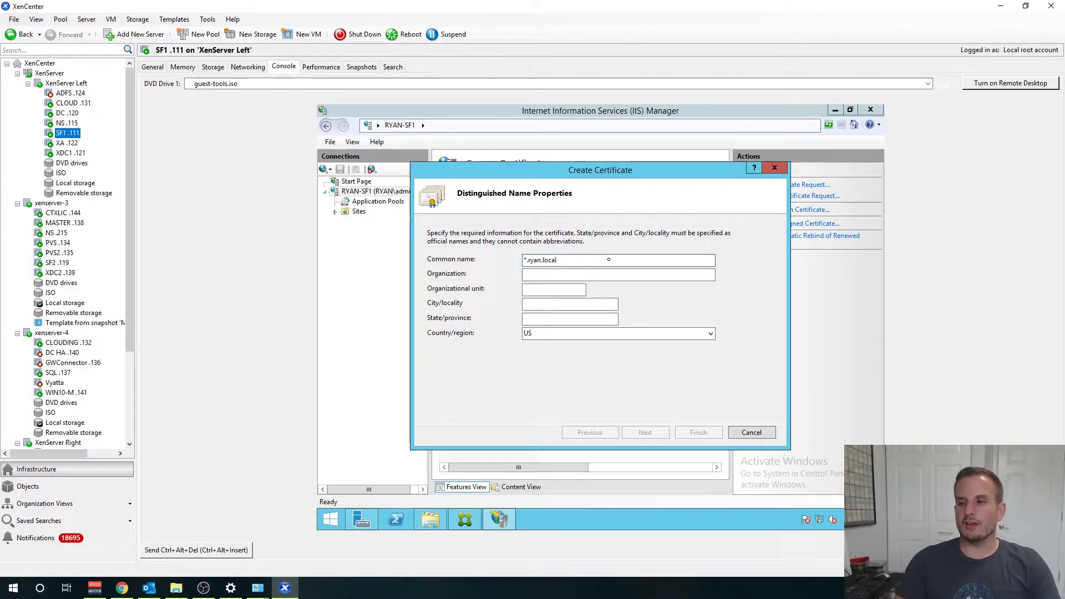
pyautogui.press('Tab')
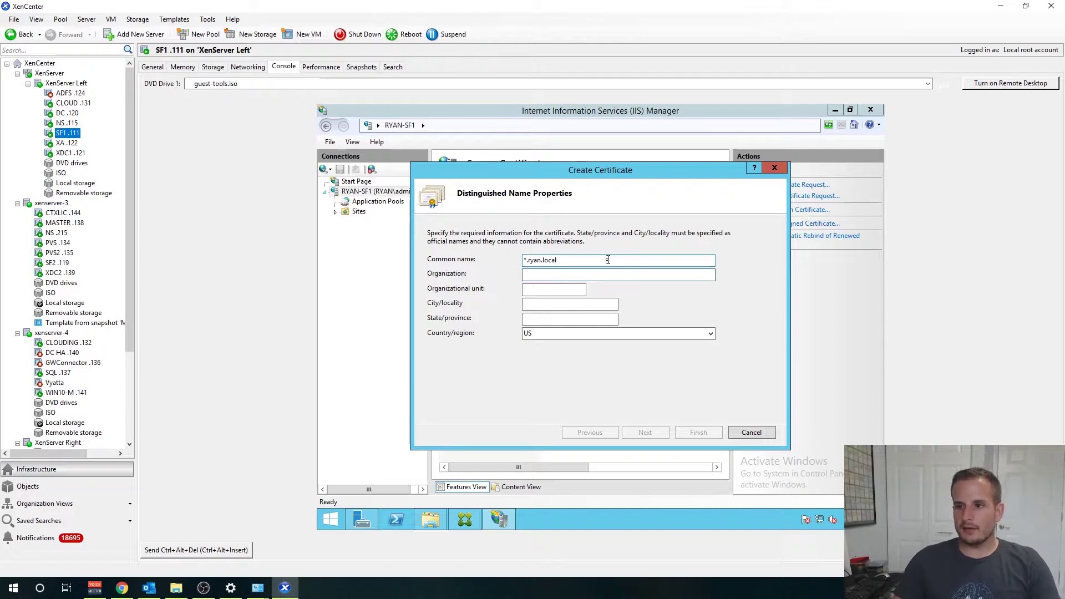
pyautogui.write('Ryan')
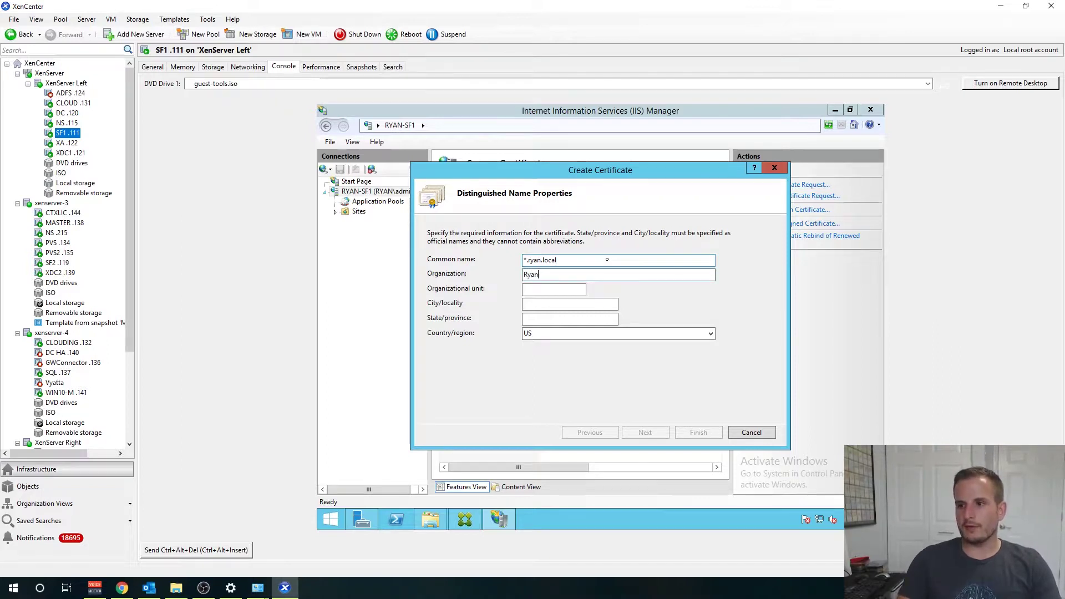
pyautogui.press('BackSpace')
pyautogui.press('BackSpace')
pyautogui.press('BackSpace')
pyautogui.press('BackSpace')
pyautogui.press('BackSpace')
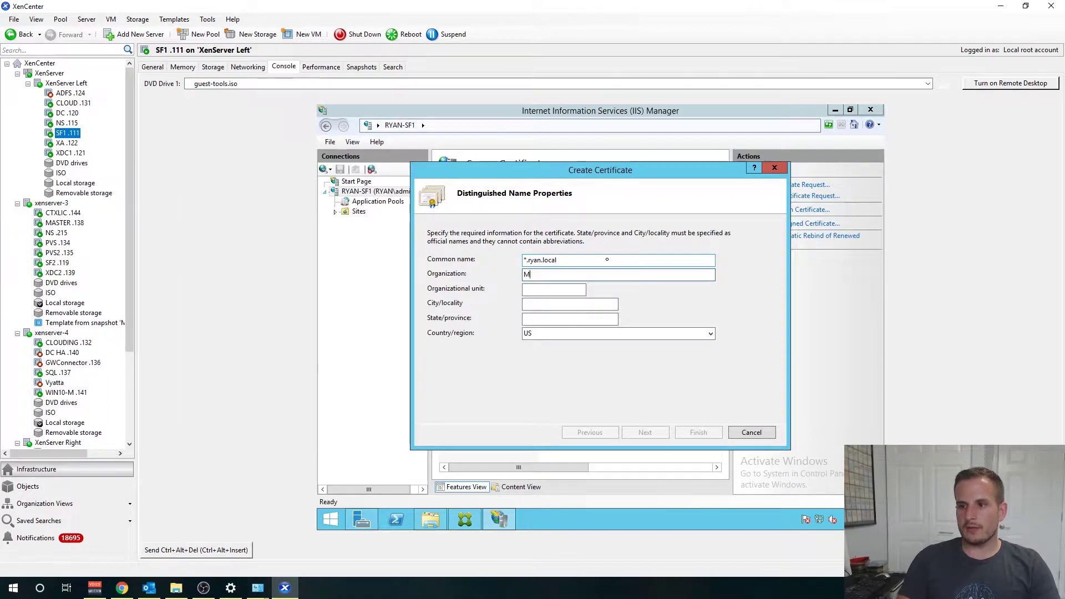
pyautogui.write('MNLTechZone')
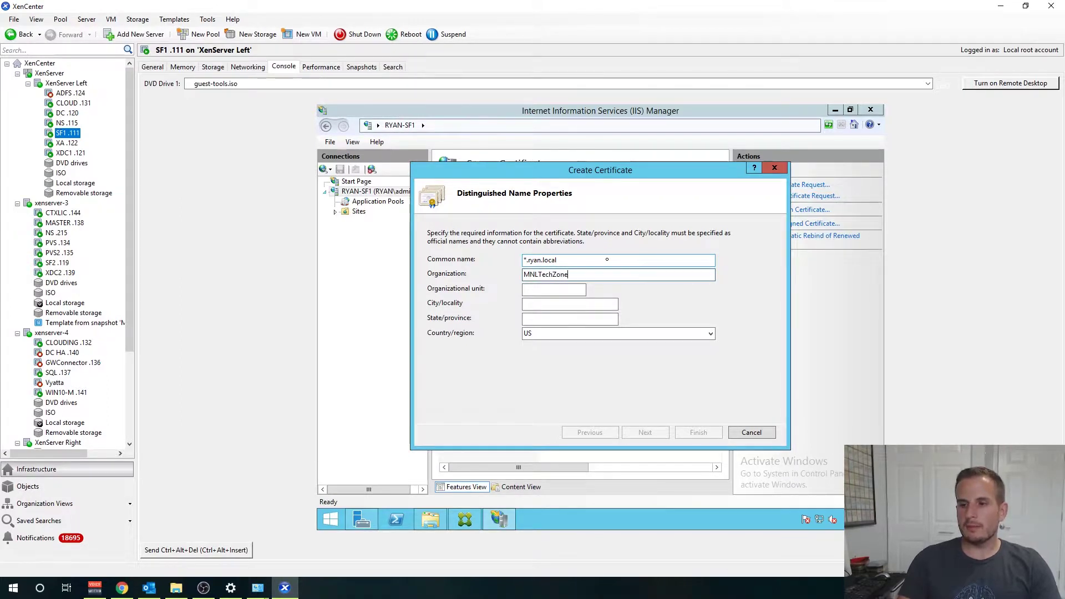
pyautogui.press('Tab')
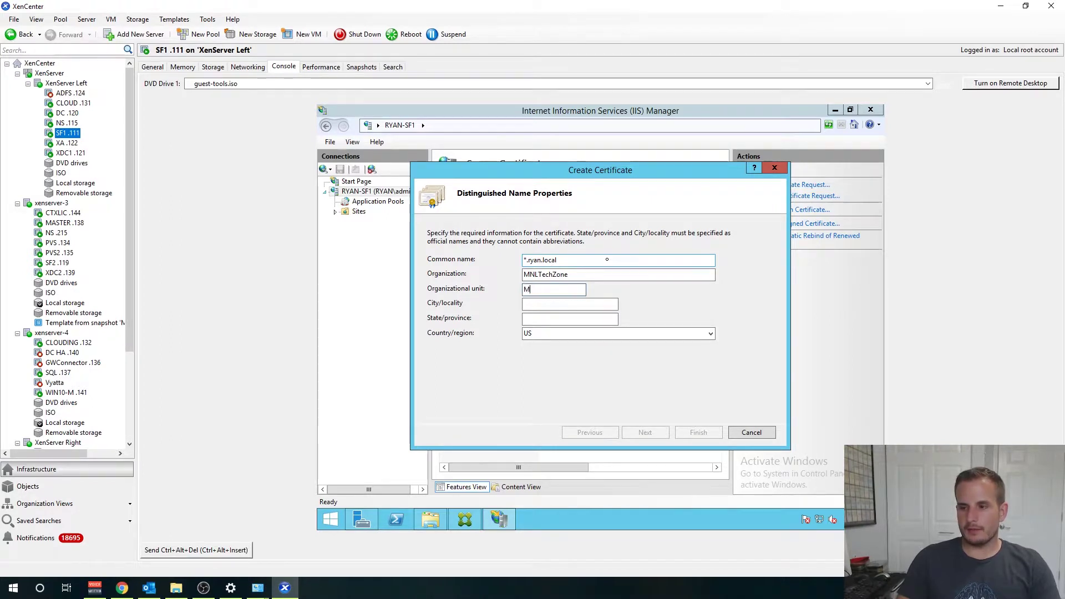
pyautogui.press('Tab')
pyautogui.write('W')
pyautogui.write('FL')
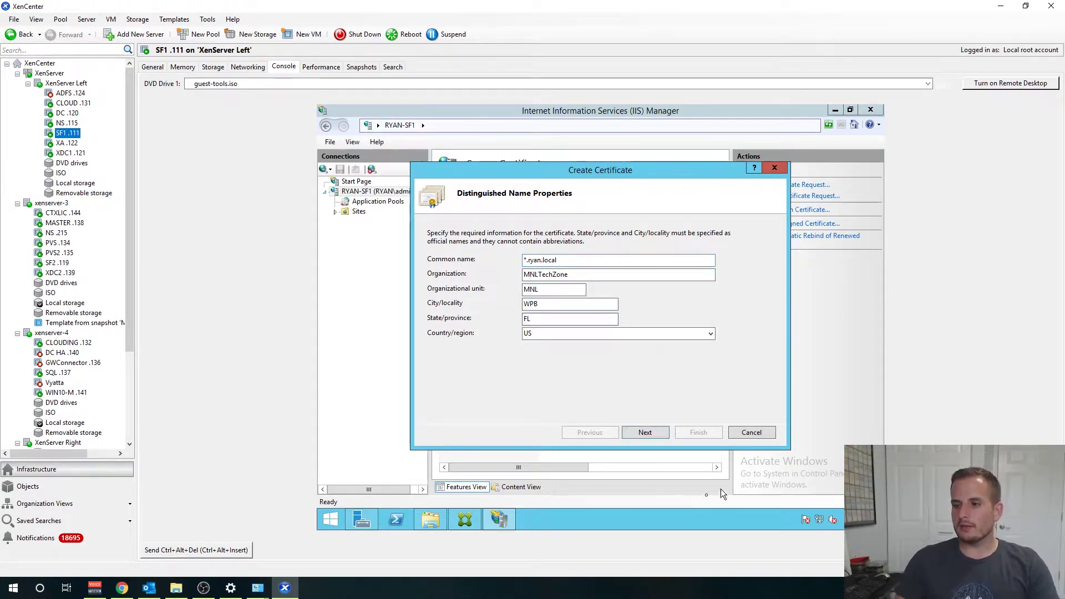
# Step: Issue the certificate from ryan-RYAN-DC-CA with friendly name Wildcard
pyautogui.click(644, 433)
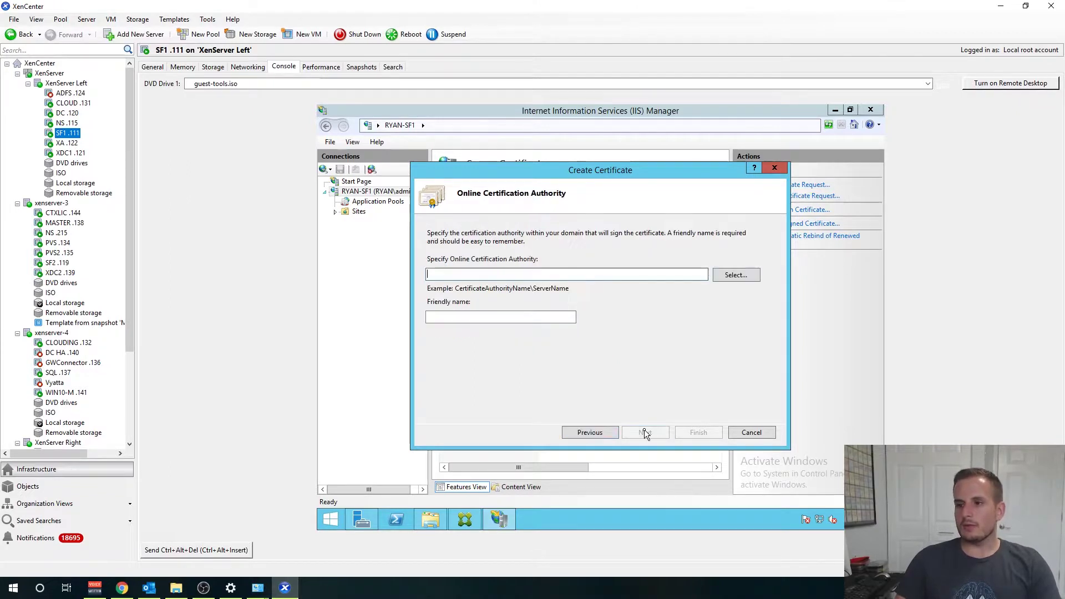
pyautogui.click(730, 278)
pyautogui.doubleClick(471, 232)
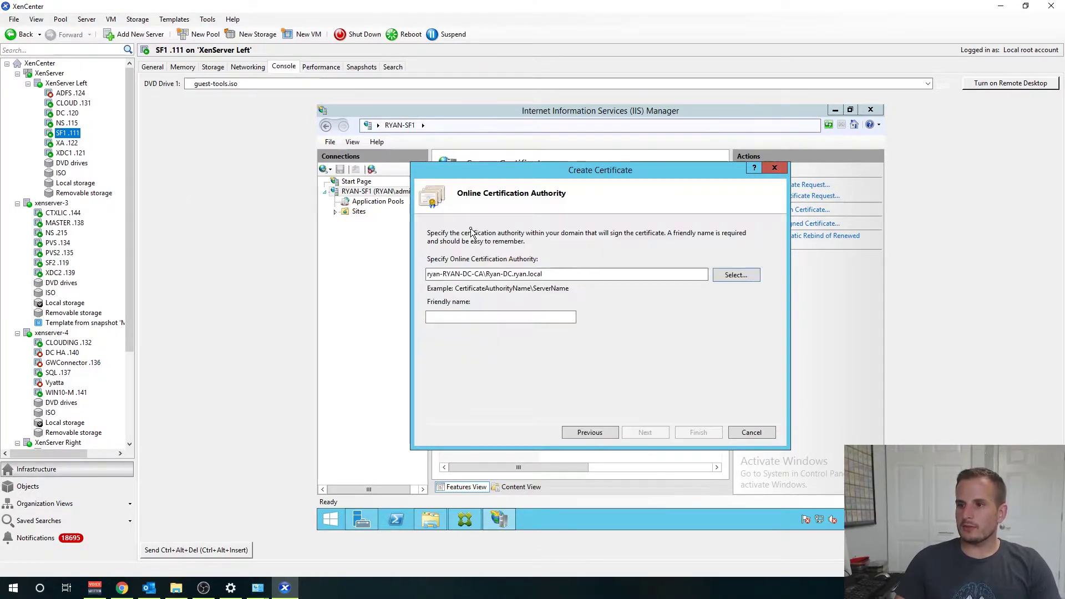
pyautogui.click(467, 315)
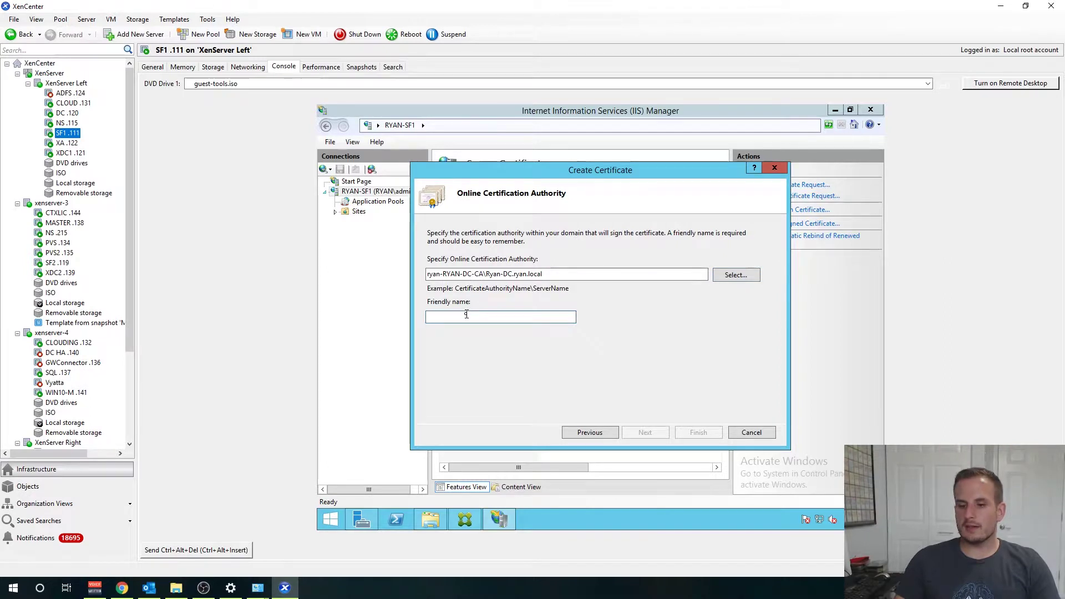
pyautogui.write('Wildcard')
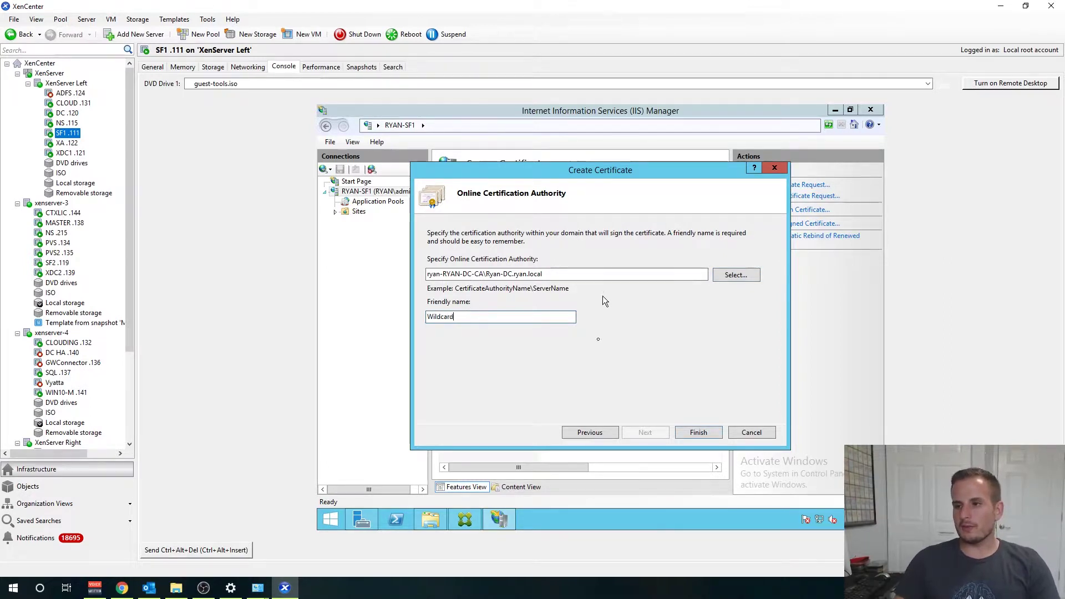
pyautogui.click(690, 433)
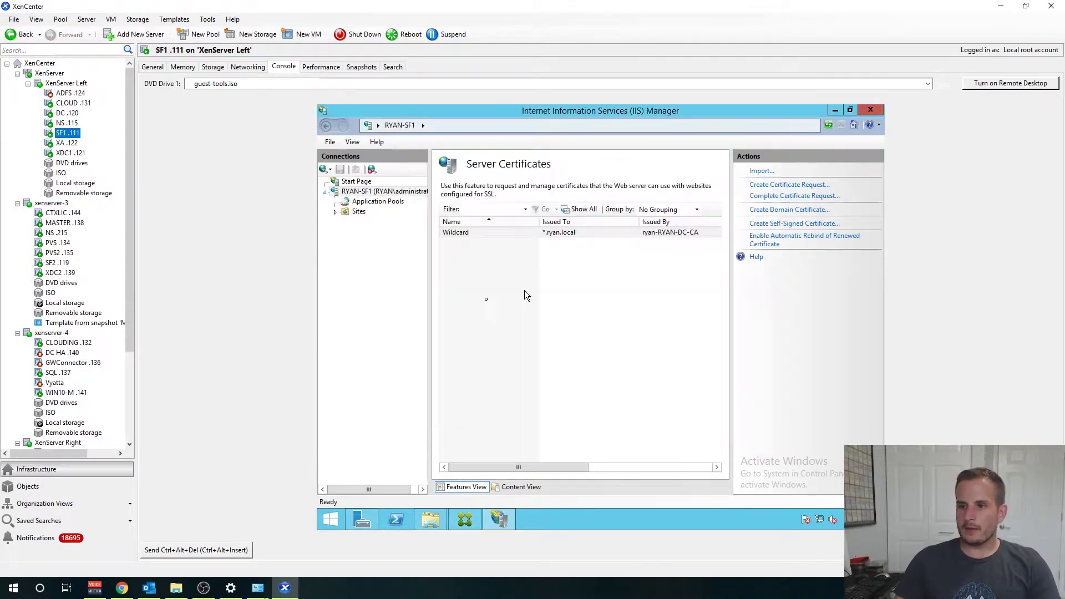
# Step: Select the Wildcard certificate and navigate to Default Web Site
pyautogui.click(502, 233)
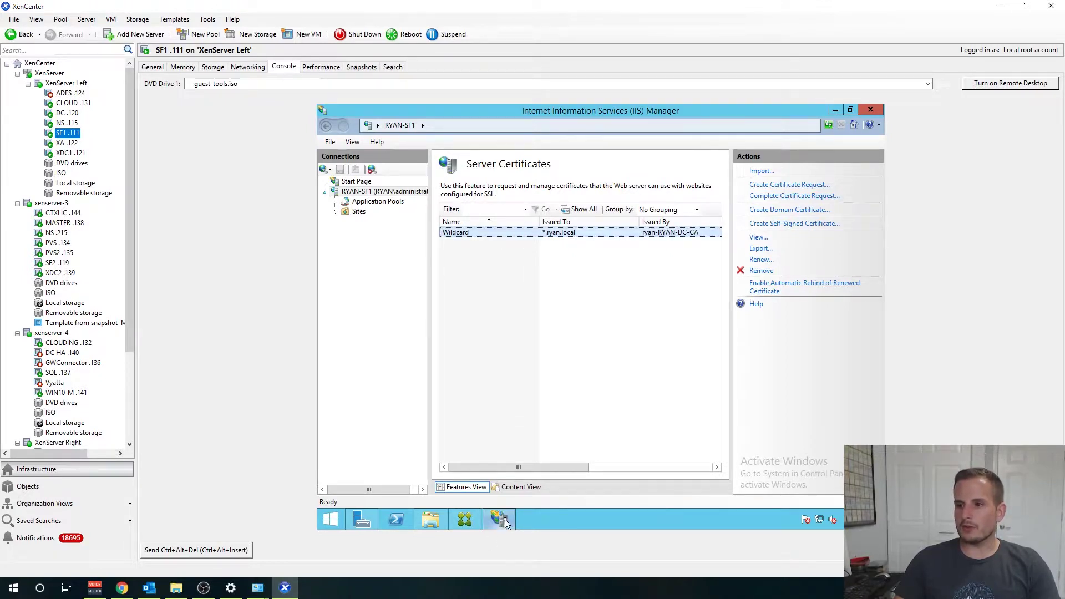
pyautogui.click(335, 212)
pyautogui.click(358, 212)
pyautogui.click(366, 221)
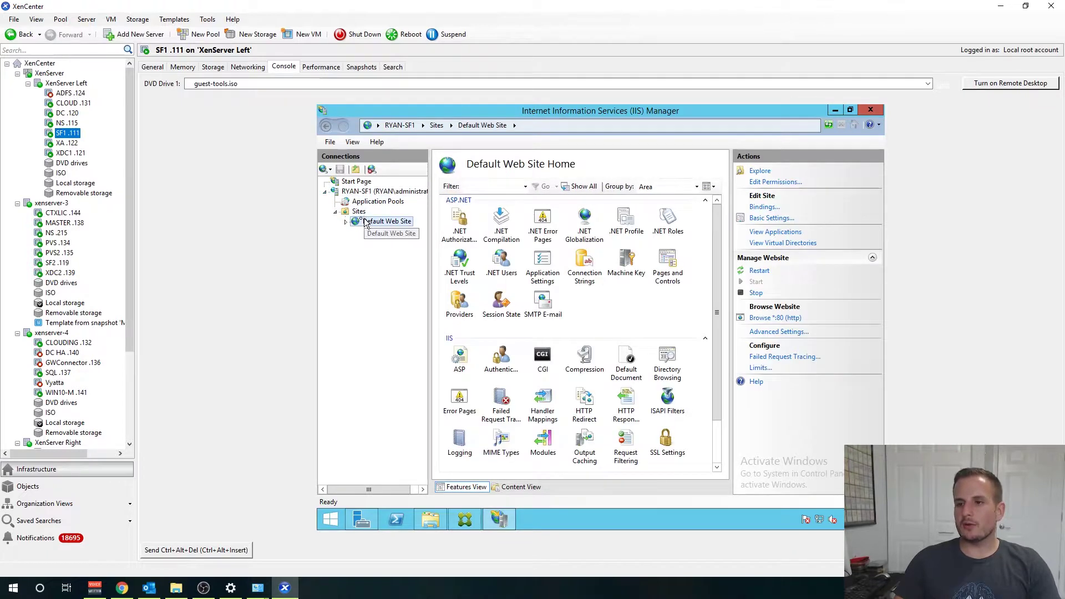
# Step: Add an https binding on port 443 to Default Web Site using the Wildcard certificate
pyautogui.click(766, 208)
pyautogui.click(516, 246)
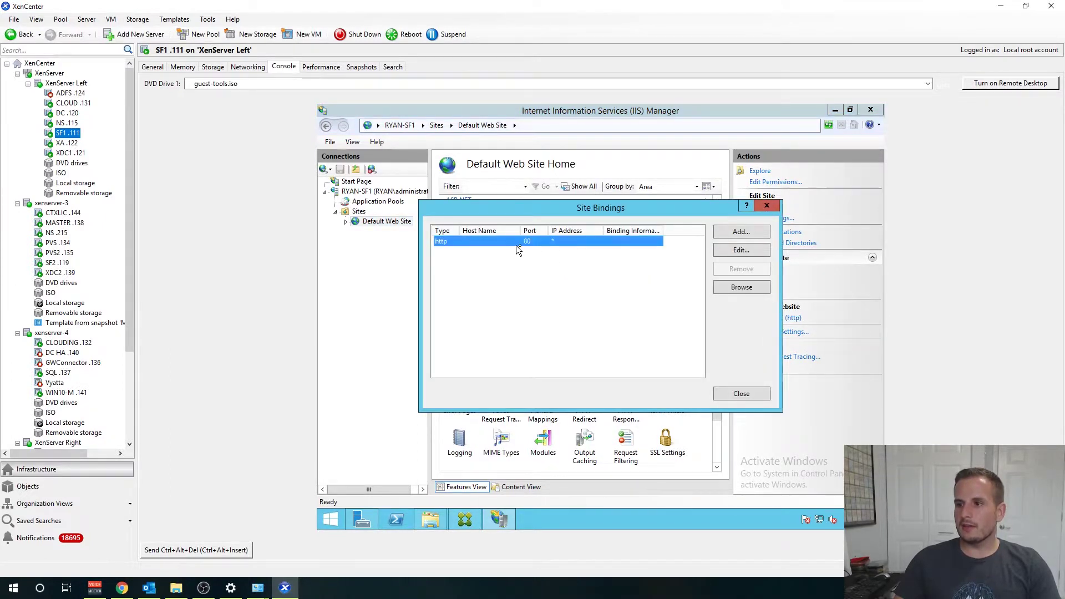
pyautogui.click(749, 287)
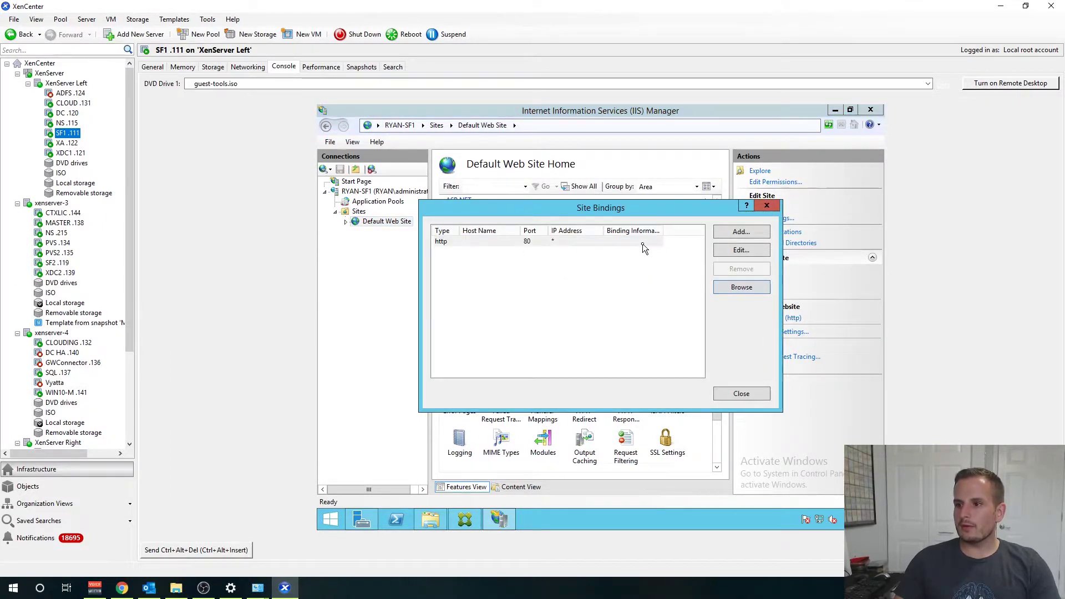
pyautogui.click(721, 233)
pyautogui.click(504, 258)
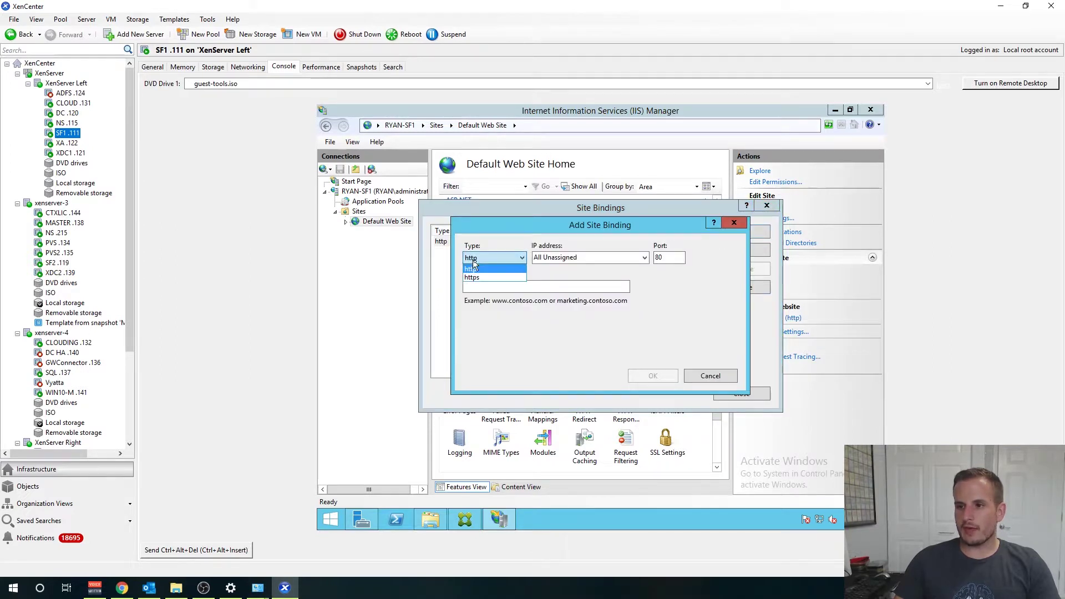
pyautogui.click(492, 275)
pyautogui.click(537, 346)
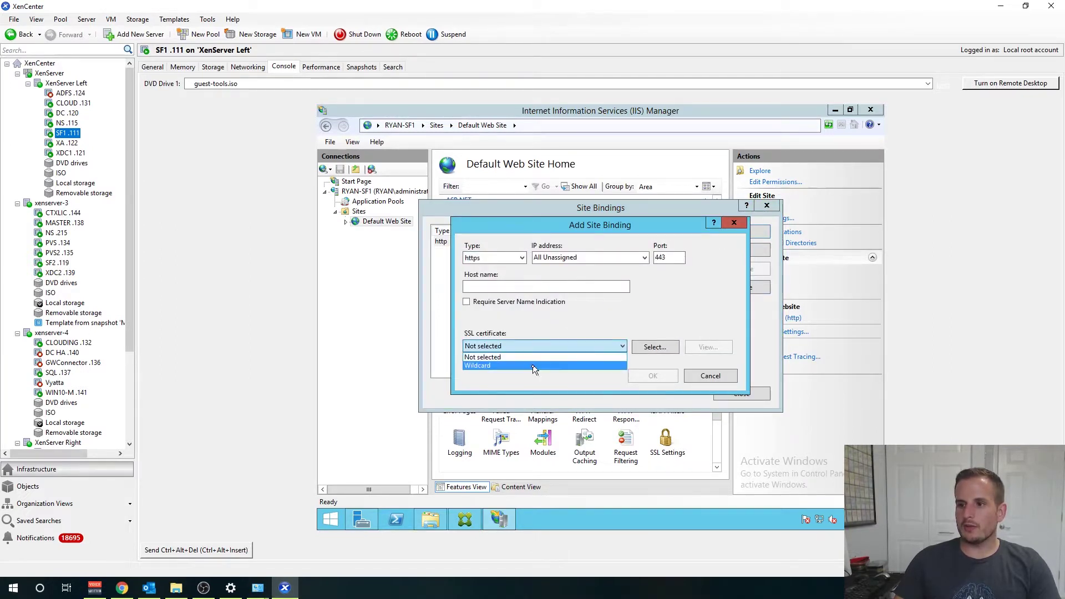
pyautogui.click(533, 366)
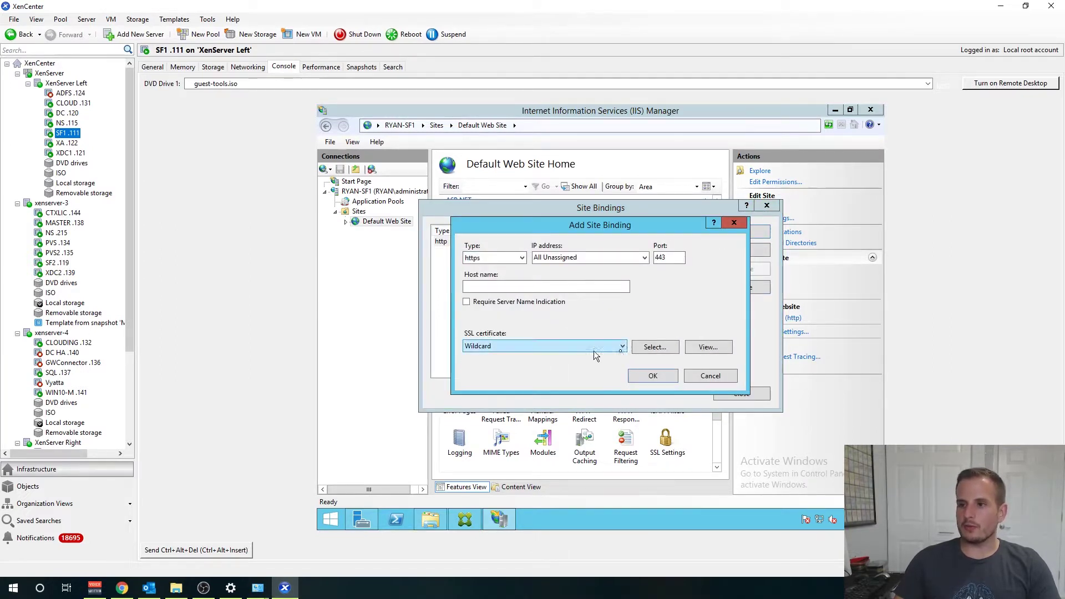
pyautogui.click(653, 377)
# Step: Remove the http port 80 binding from Default Web Site
pyautogui.click(519, 240)
pyautogui.click(729, 272)
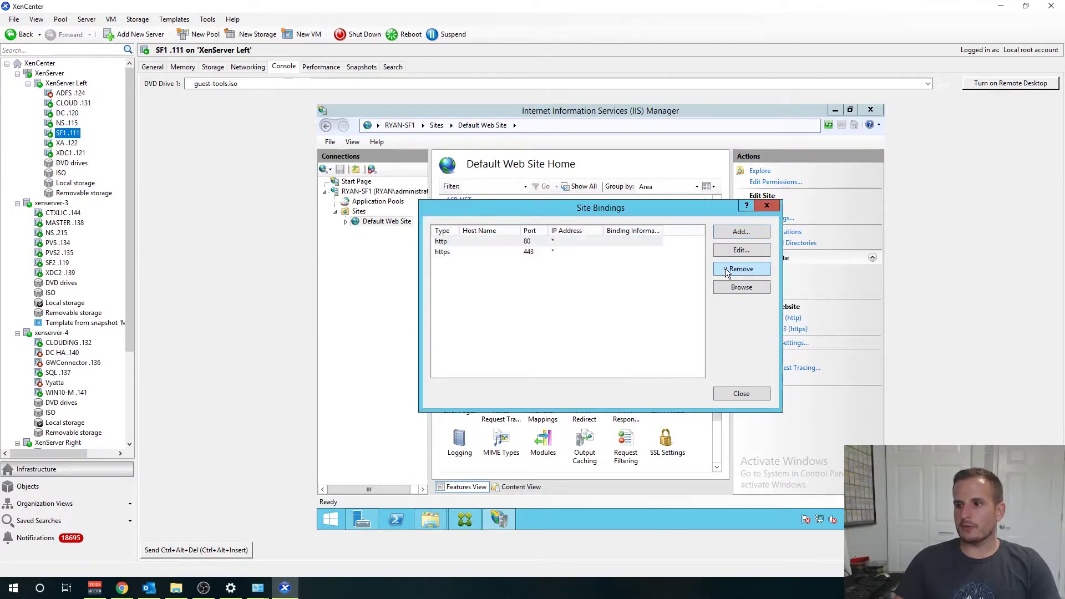
pyautogui.click(585, 351)
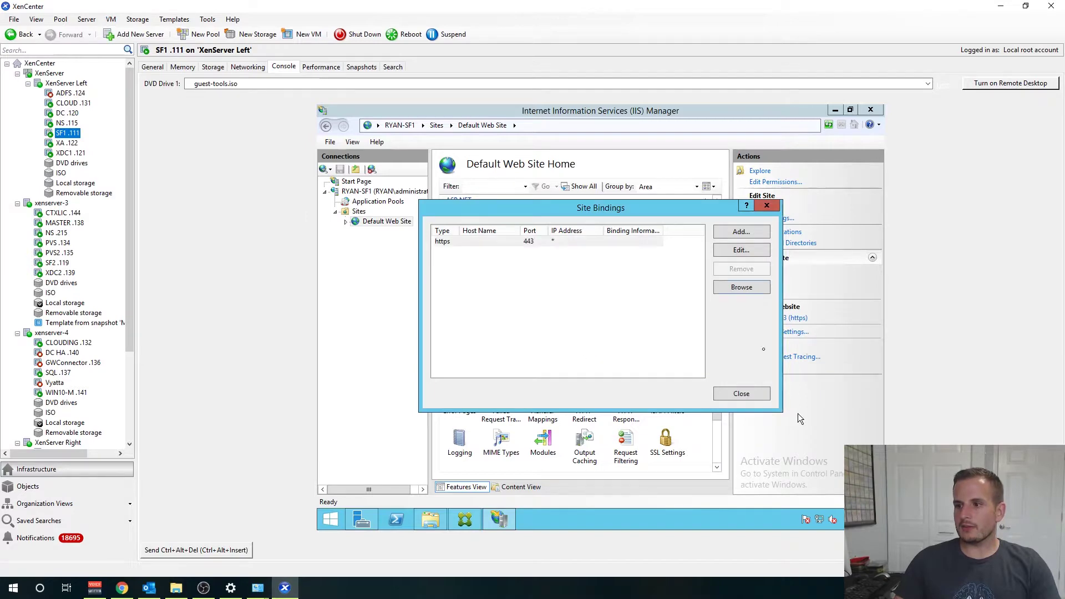
pyautogui.click(730, 395)
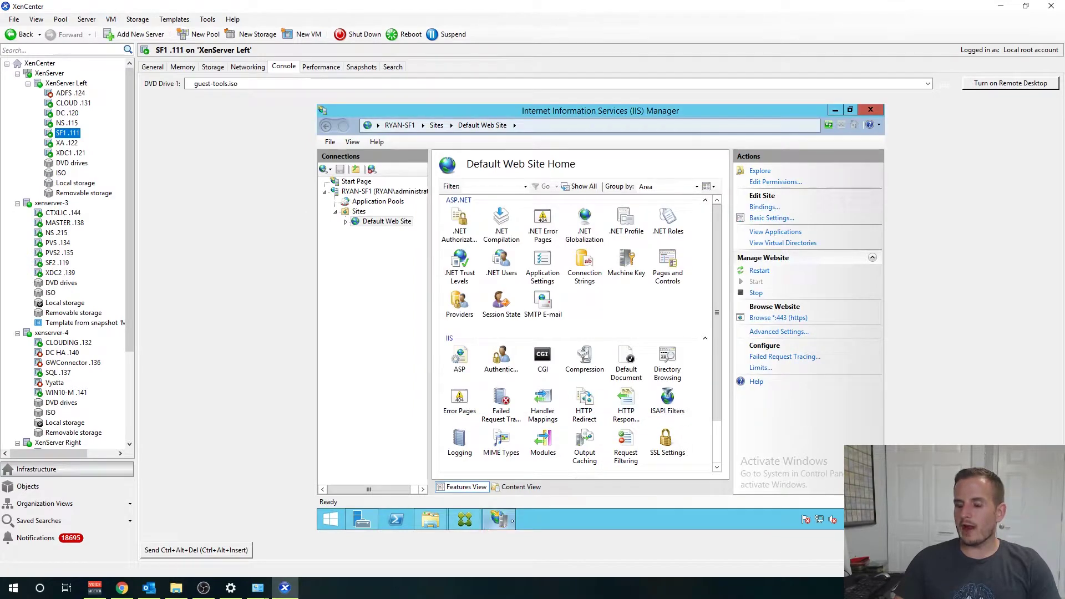
pyautogui.click(511, 524)
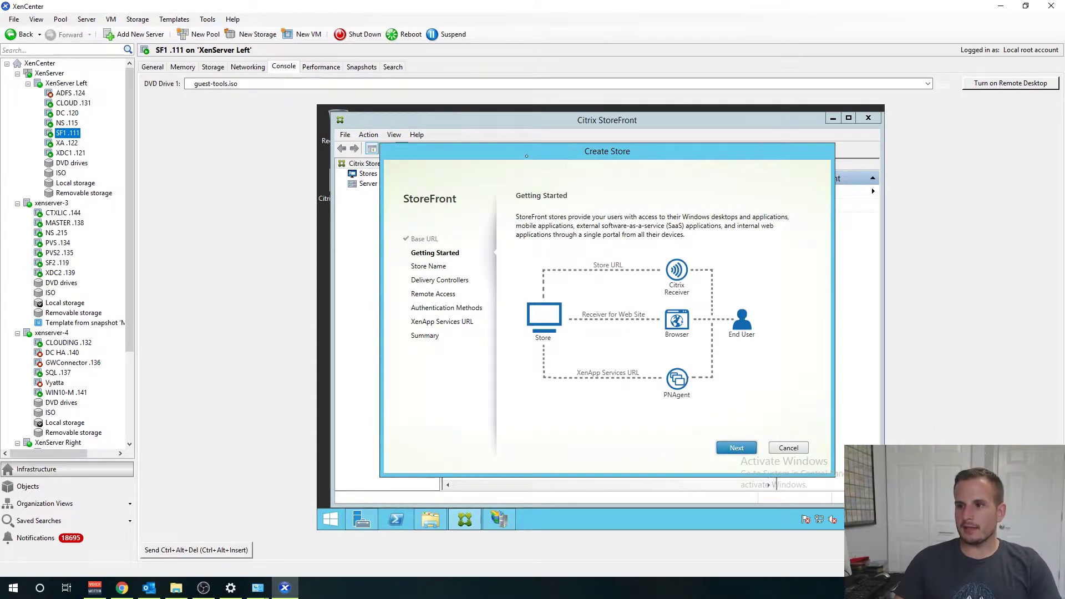
pyautogui.moveTo(567, 161); pyautogui.dragTo(534, 171)
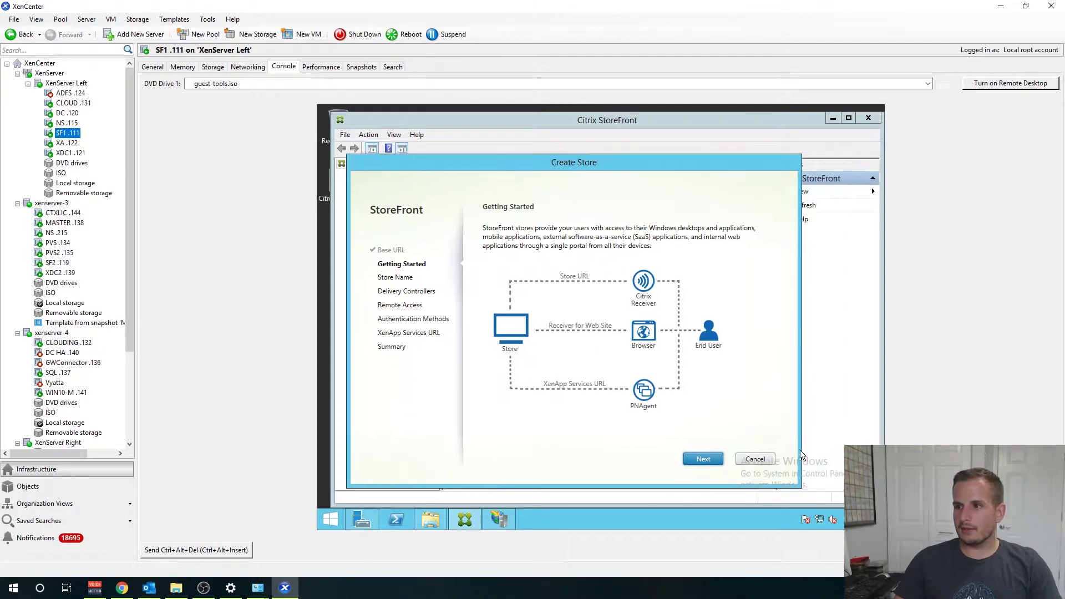
pyautogui.click(768, 461)
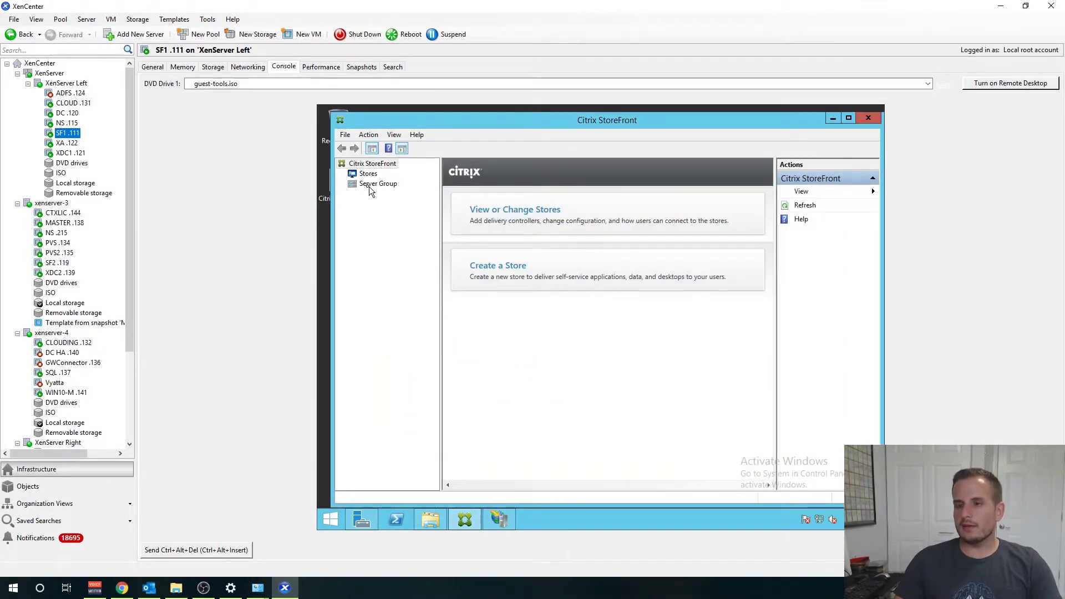
pyautogui.click(515, 210)
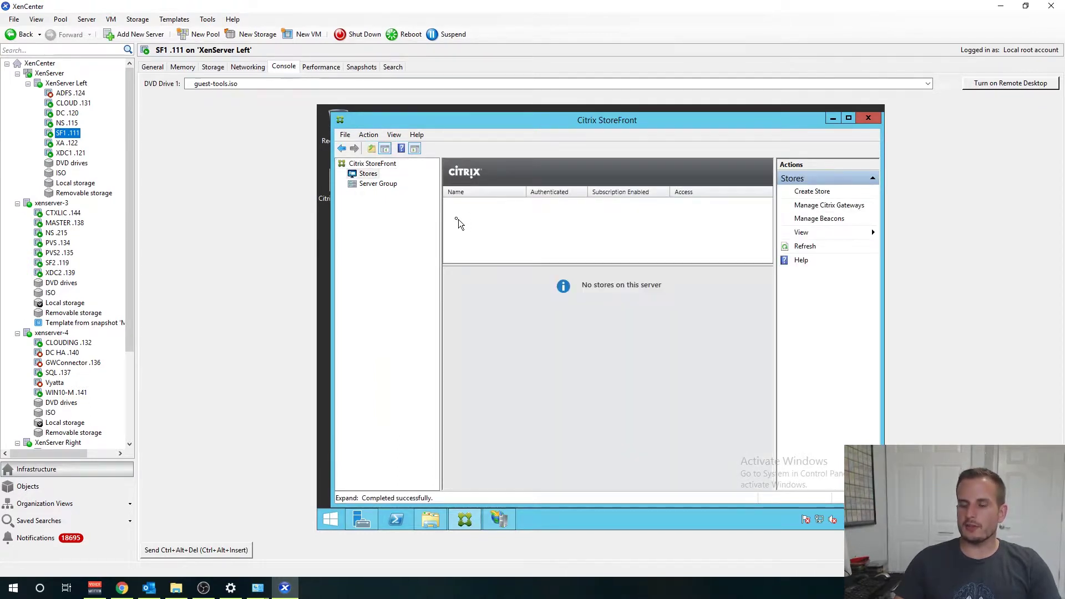
pyautogui.click(388, 185)
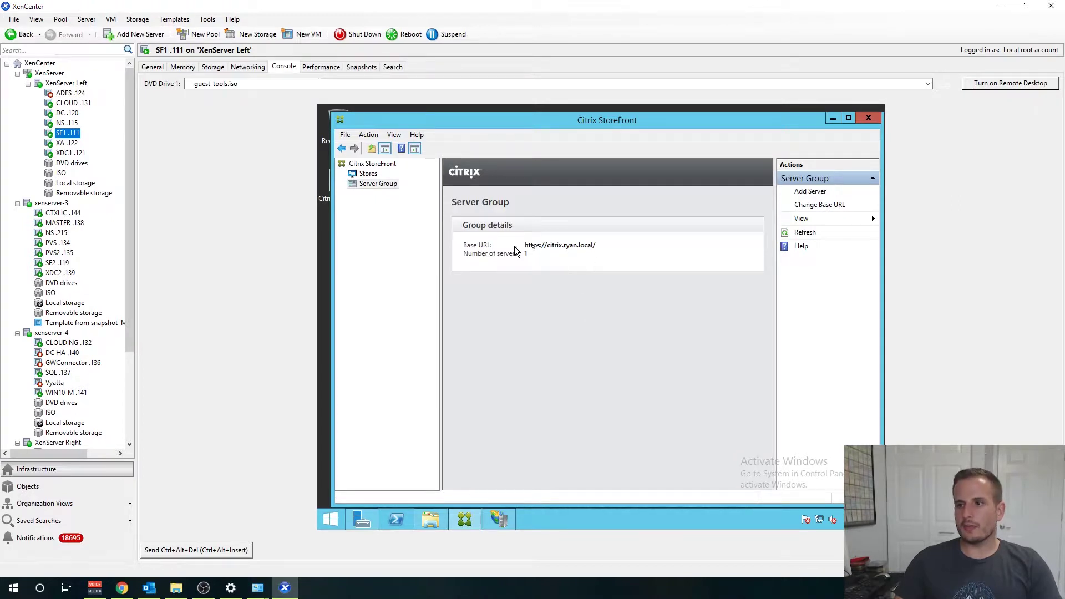
pyautogui.click(366, 173)
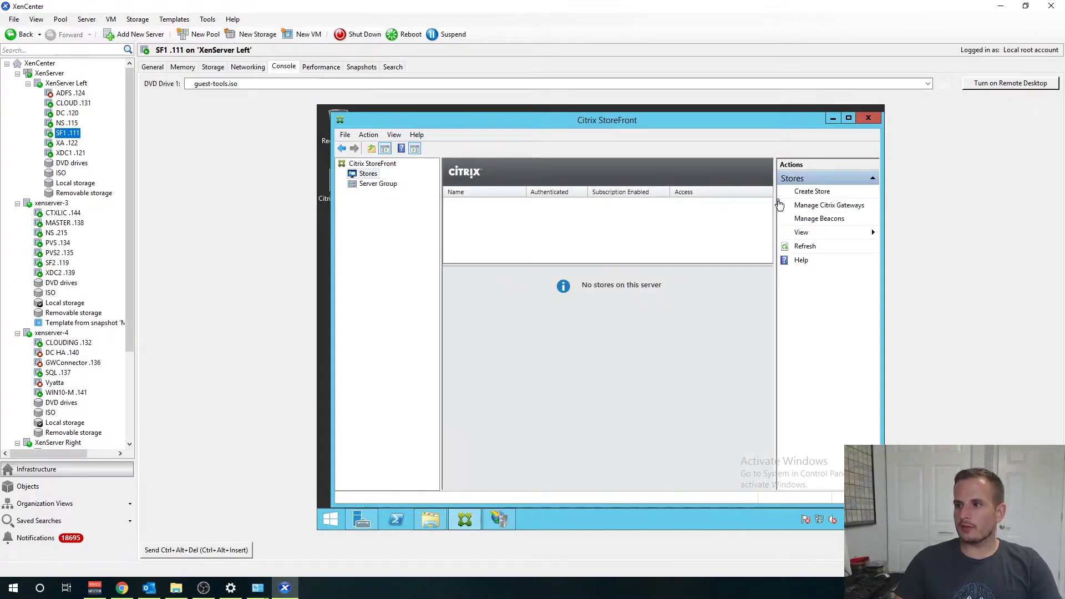
# Step: Start a new store named 'store' and advance to the Delivery Controllers page
pyautogui.click(799, 192)
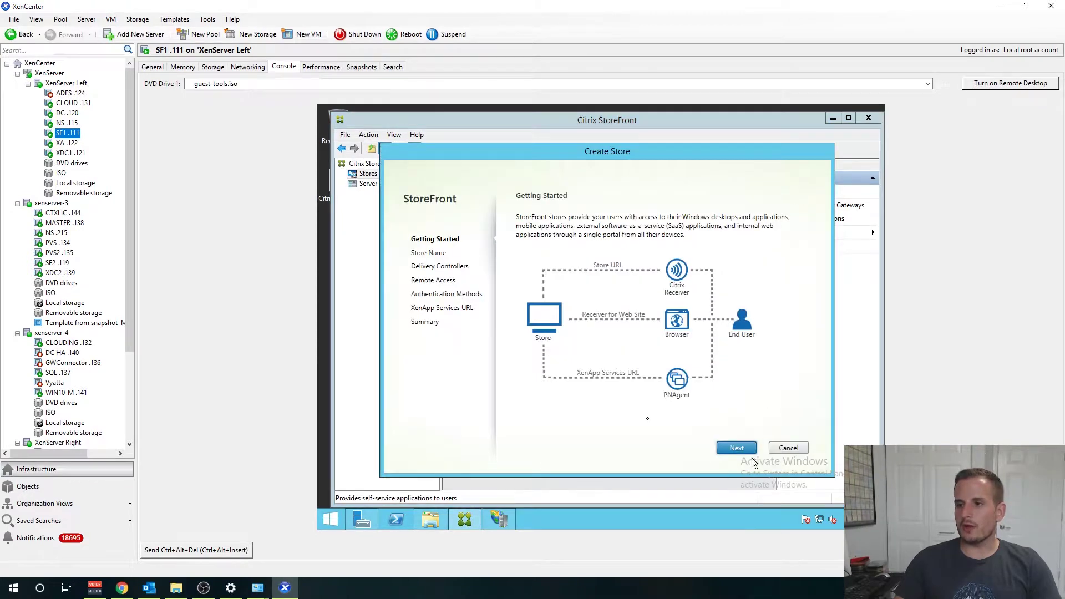
pyautogui.click(786, 448)
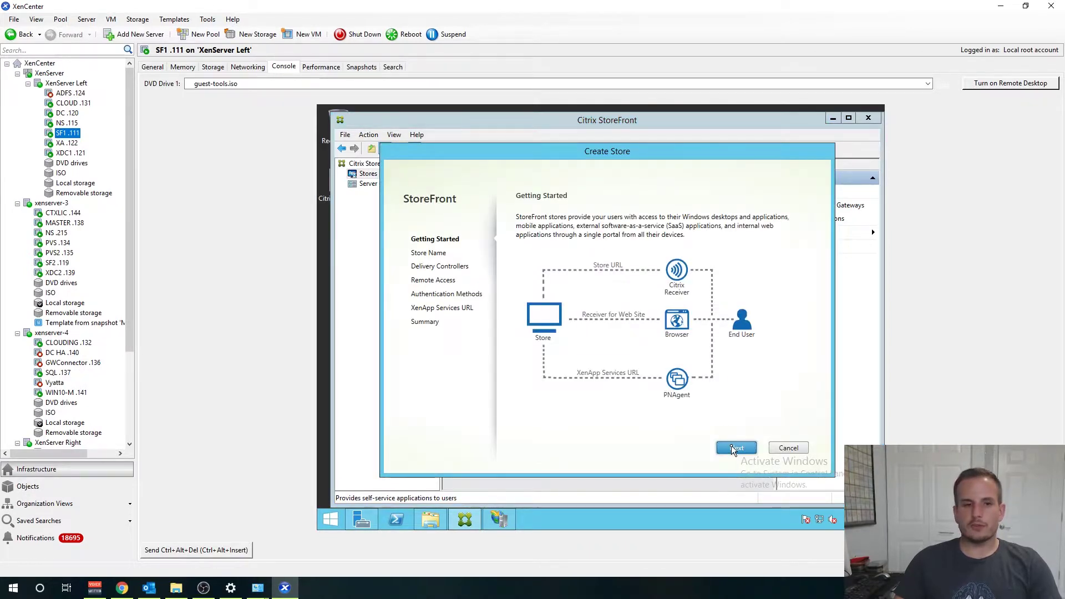
pyautogui.click(733, 449)
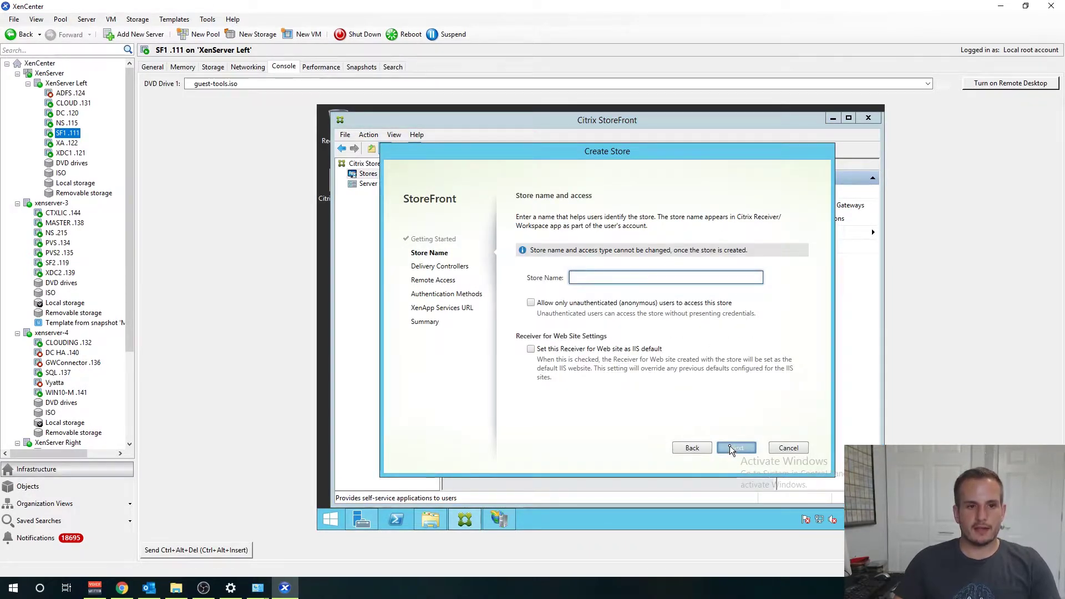
pyautogui.write('store')
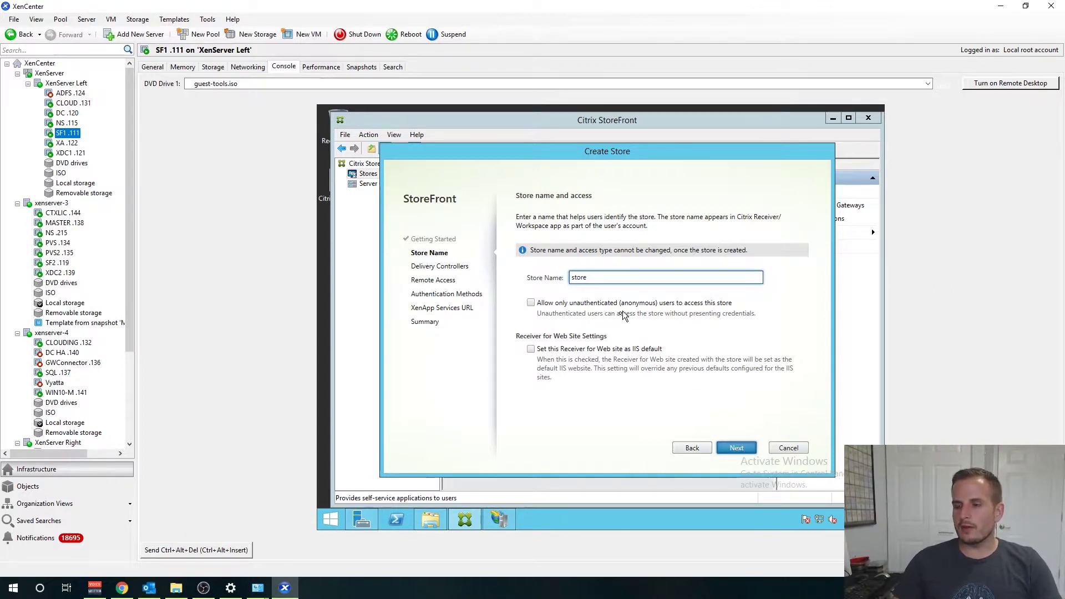
pyautogui.click(734, 450)
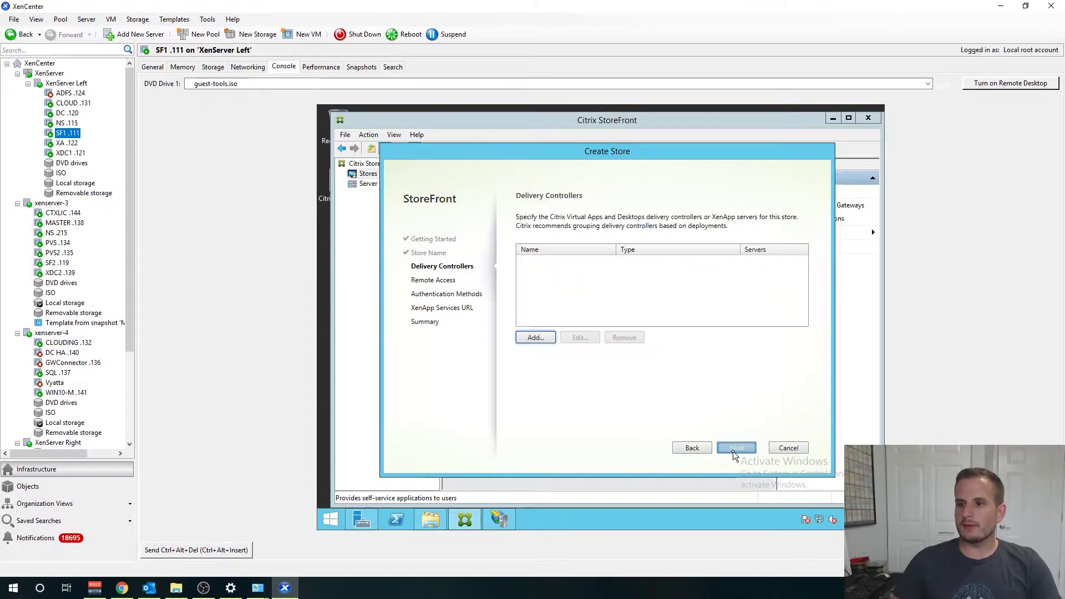
# Step: Define the load-balanced 'Controller' with servers 192.168.0.121 and 192.168.0.139 over HTTP port 80
pyautogui.click(551, 336)
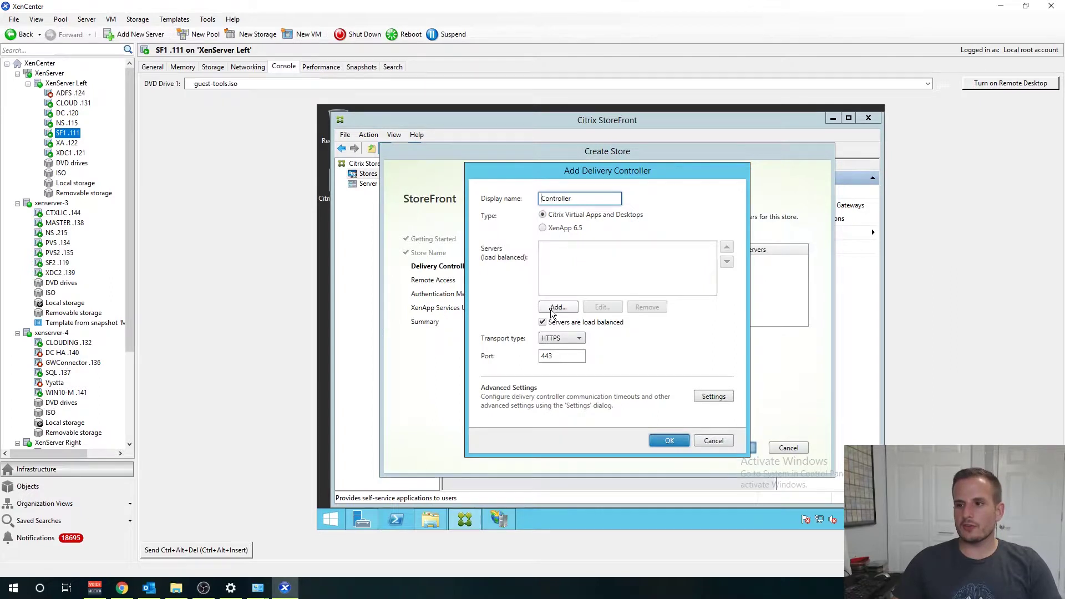
pyautogui.click(551, 308)
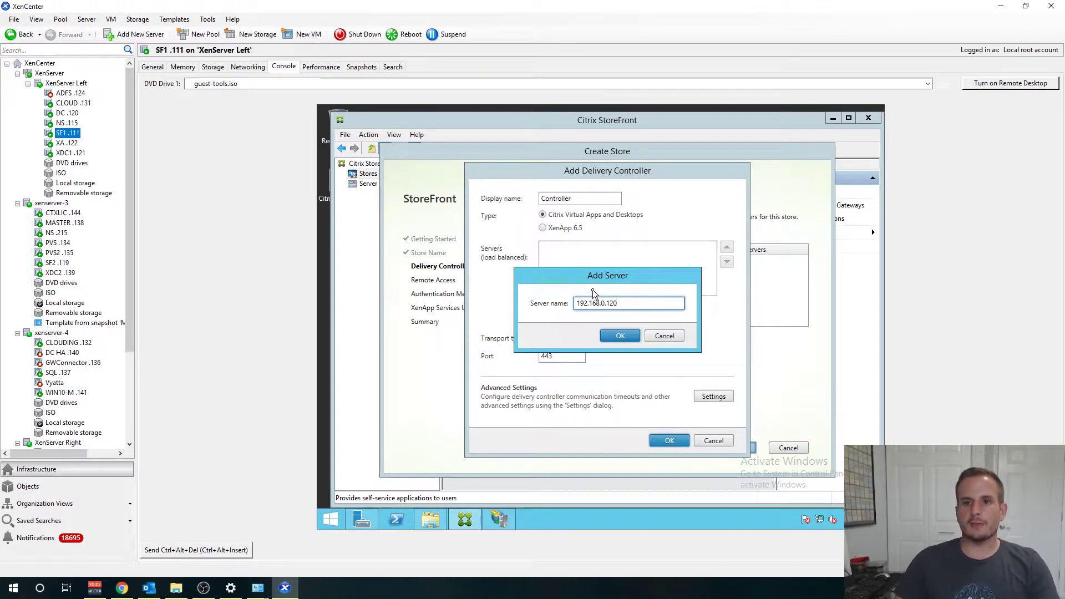
pyautogui.write('192.168.0.120')
pyautogui.press('BackSpace')
pyautogui.write('1')
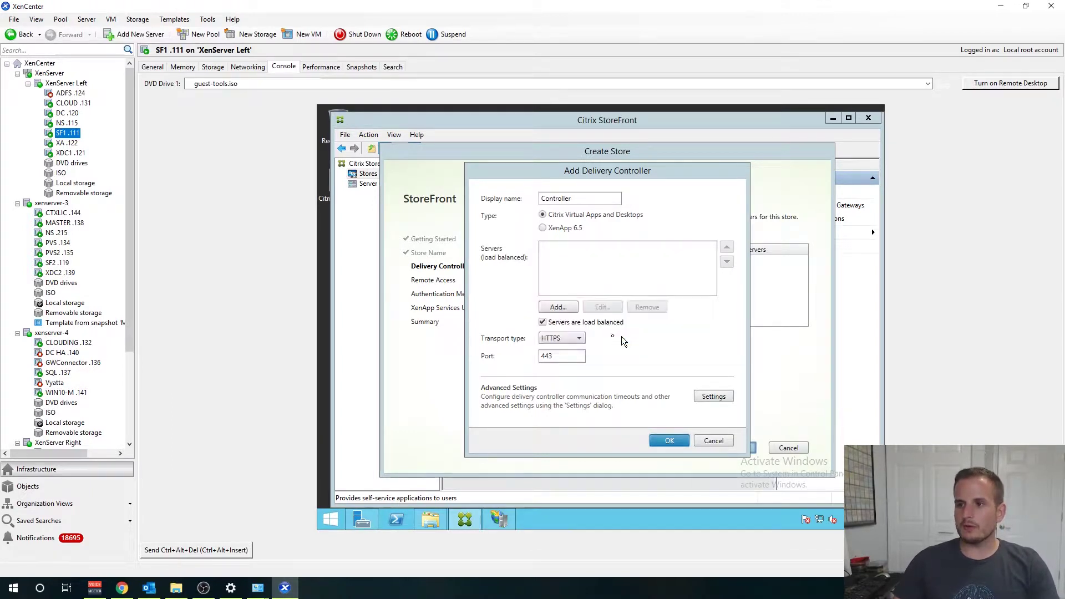
pyautogui.click(558, 308)
pyautogui.write('192.168')
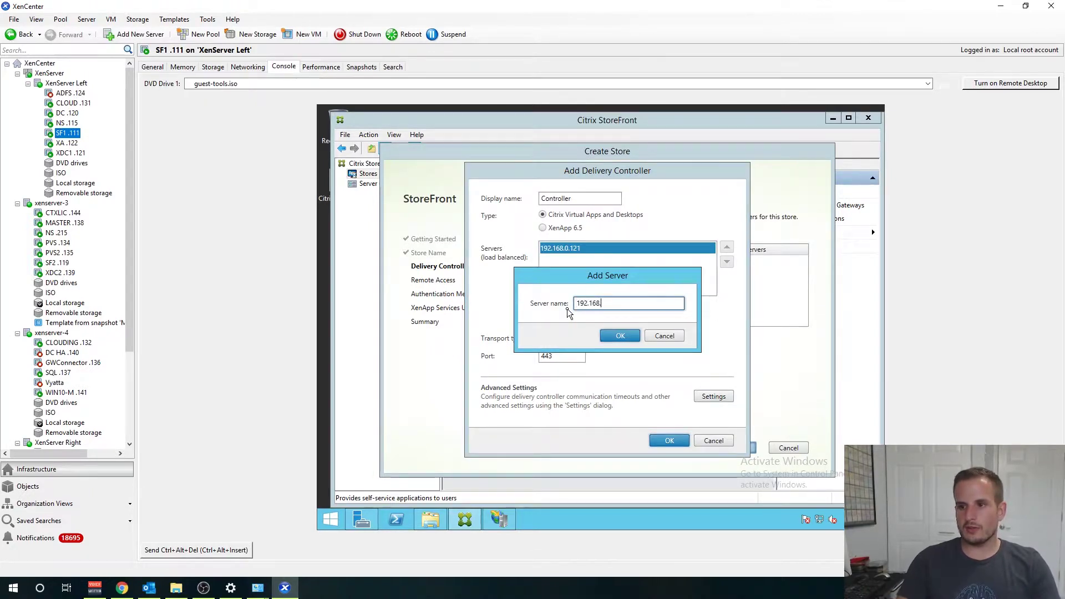
pyautogui.write('.0.139')
pyautogui.click(620, 336)
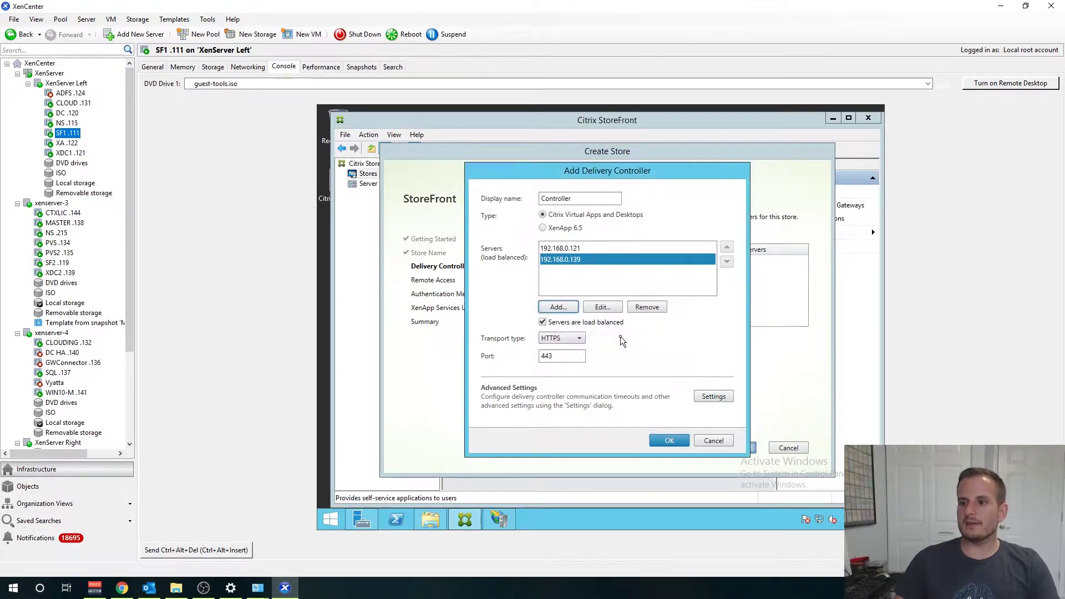
pyautogui.click(554, 340)
pyautogui.click(554, 351)
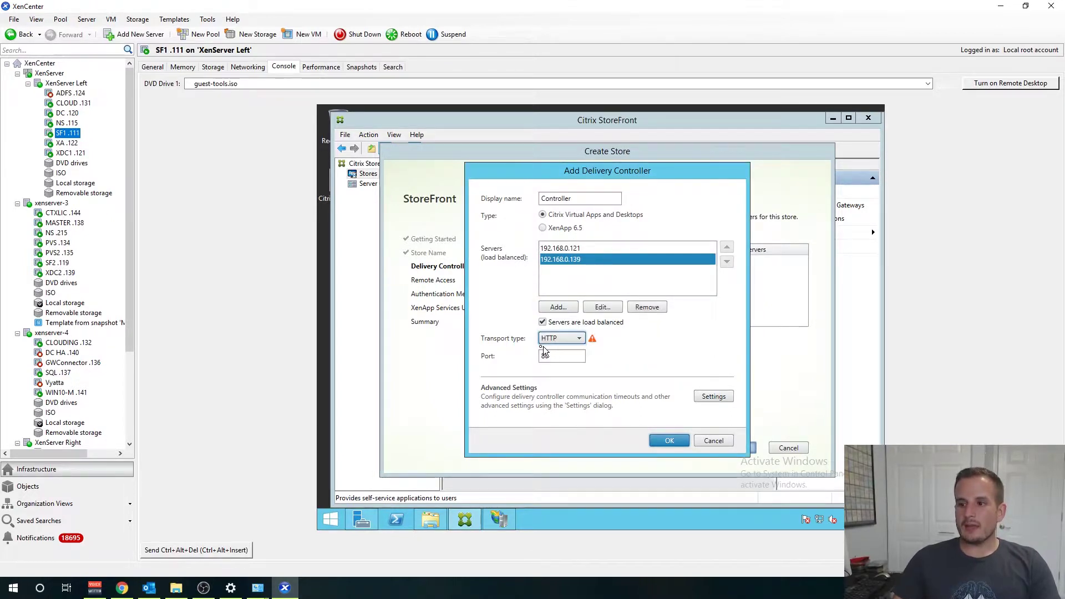
pyautogui.click(545, 355)
pyautogui.write('80')
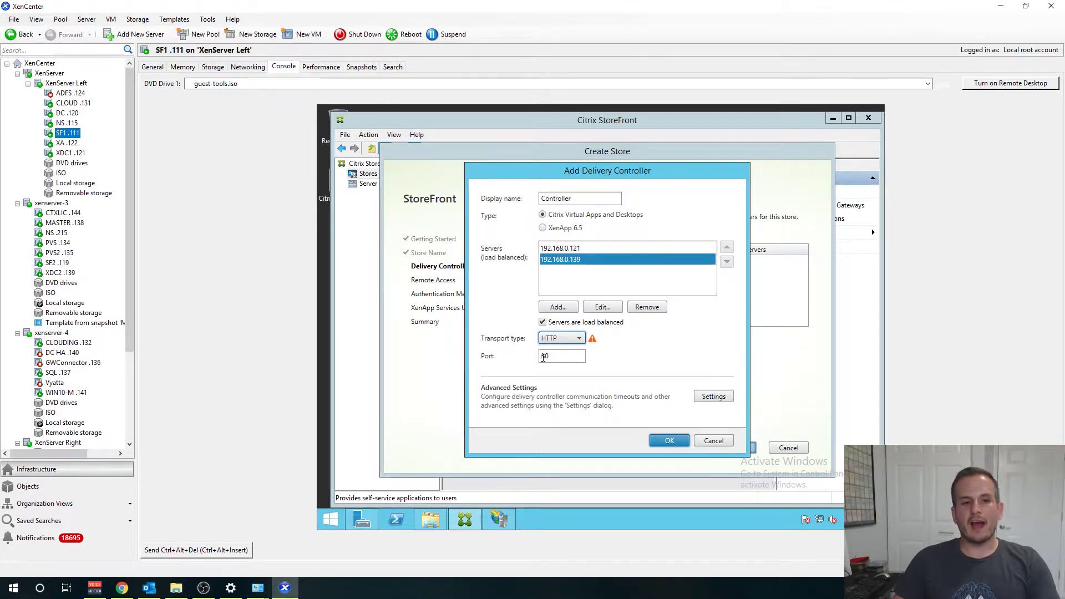
# Step: Add the Controller, leave remote access off and keep user name and password authentication
pyautogui.click(669, 440)
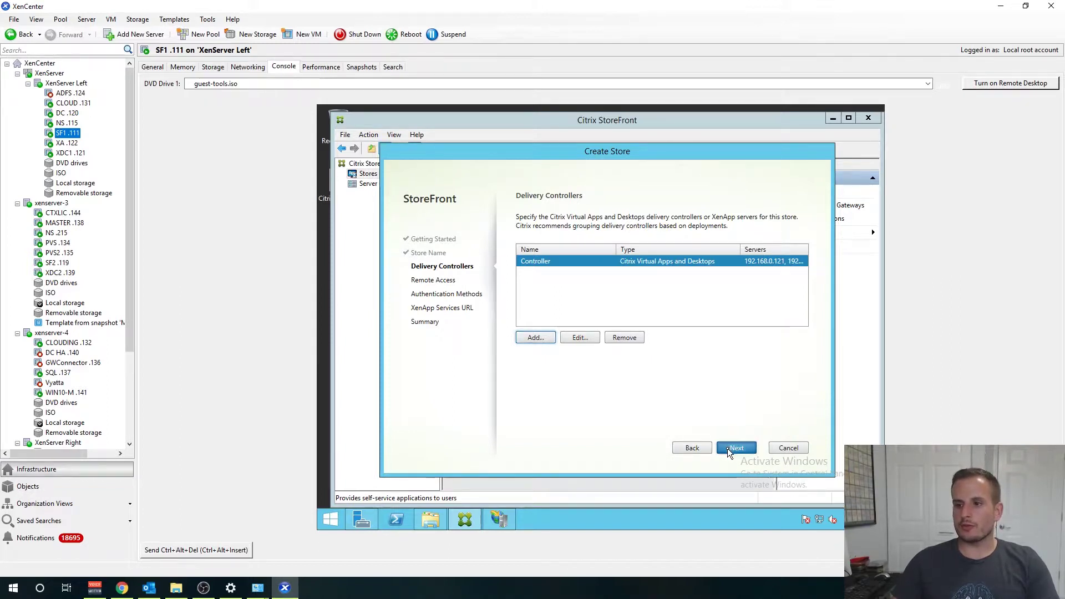
pyautogui.click(728, 448)
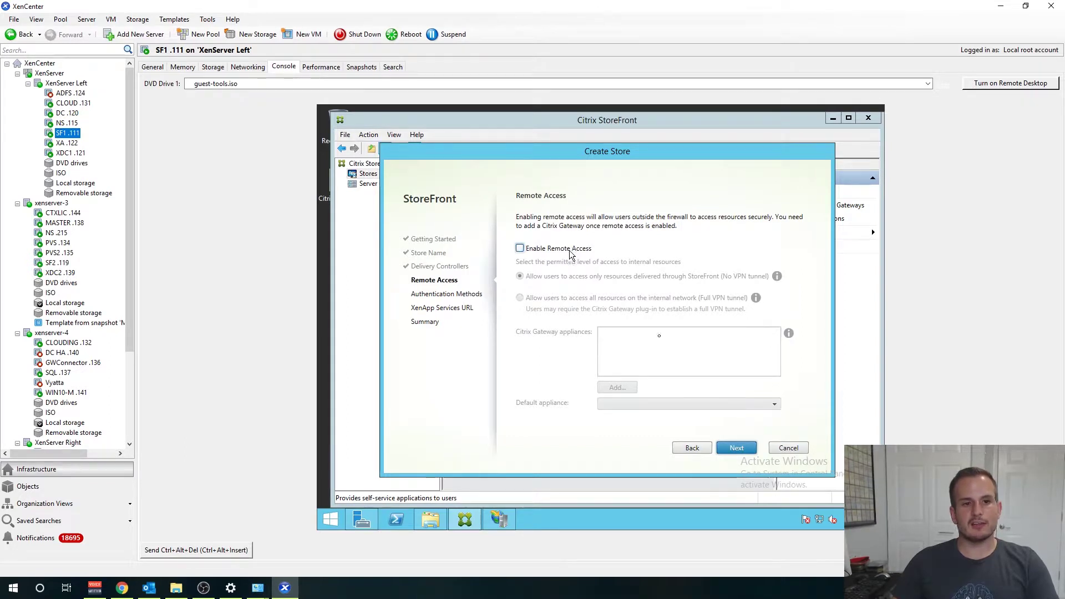
pyautogui.click(737, 447)
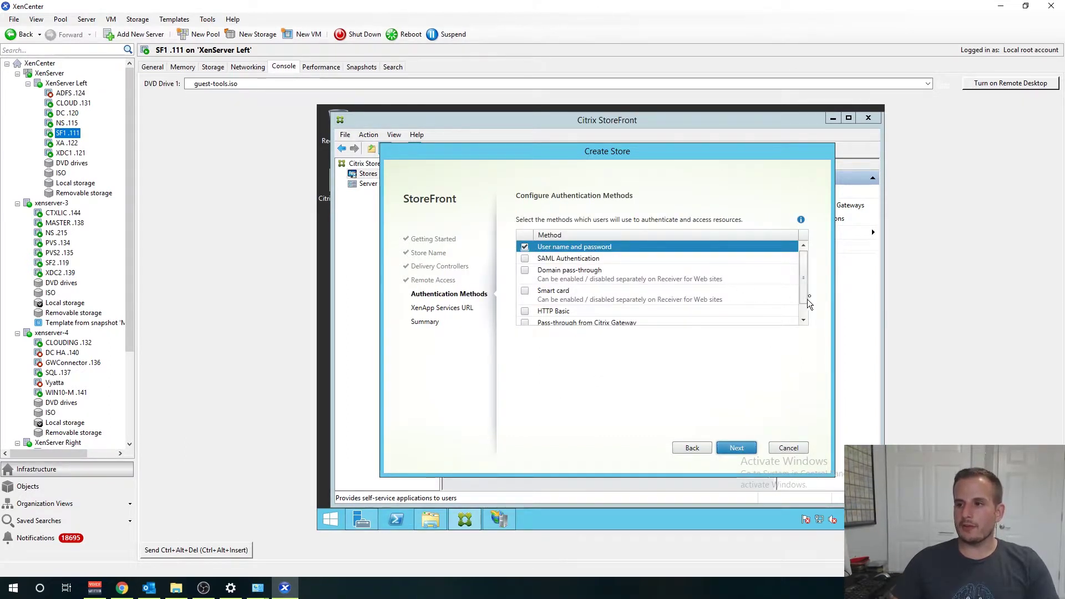
pyautogui.moveTo(805, 289); pyautogui.dragTo(805, 311)
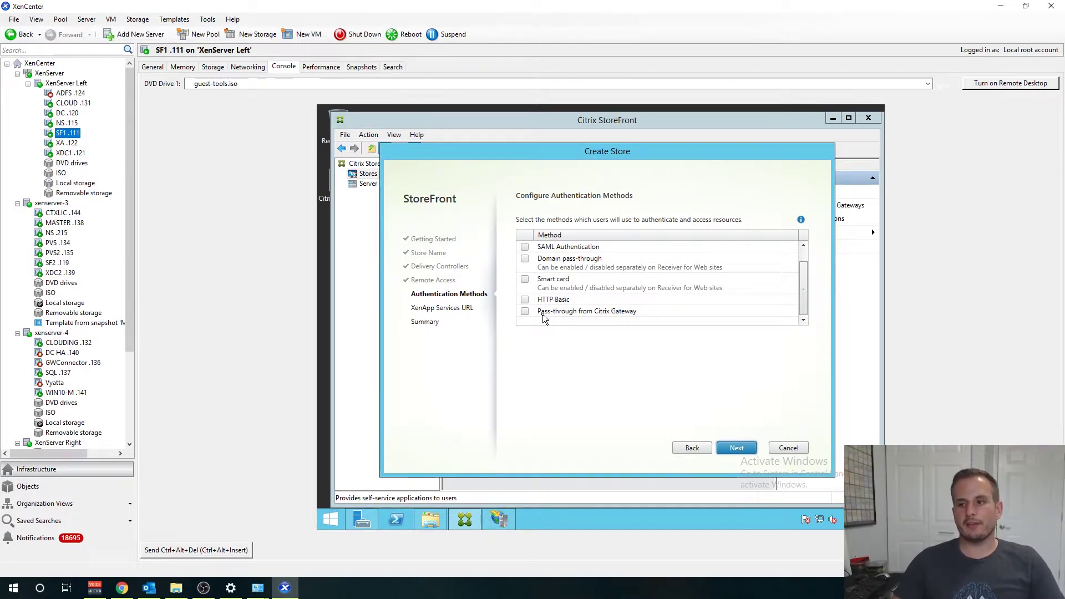
pyautogui.click(732, 448)
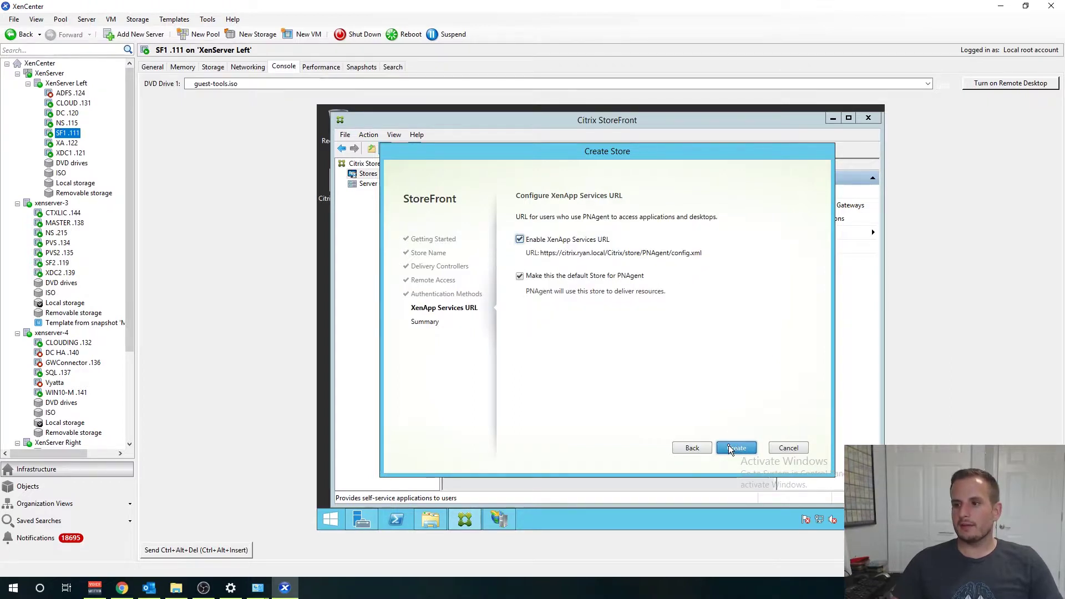
# Step: Create the store 'store' with remote access disabled
pyautogui.click(729, 447)
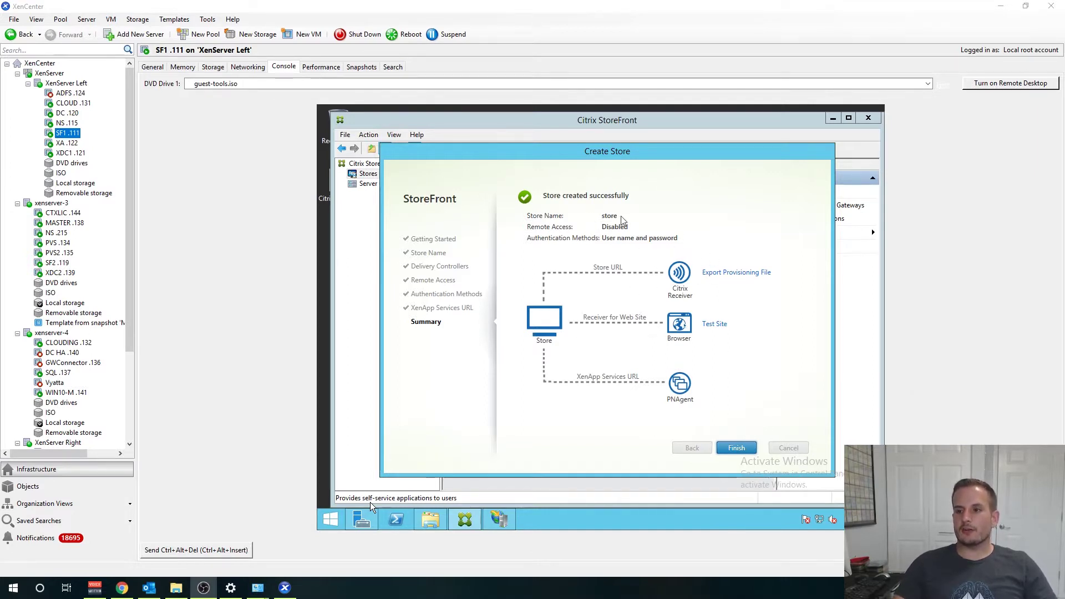
# Step: Finish the store wizard, then turn IE Enhanced Security Configuration off for administrators in Server Manager
pyautogui.click(732, 449)
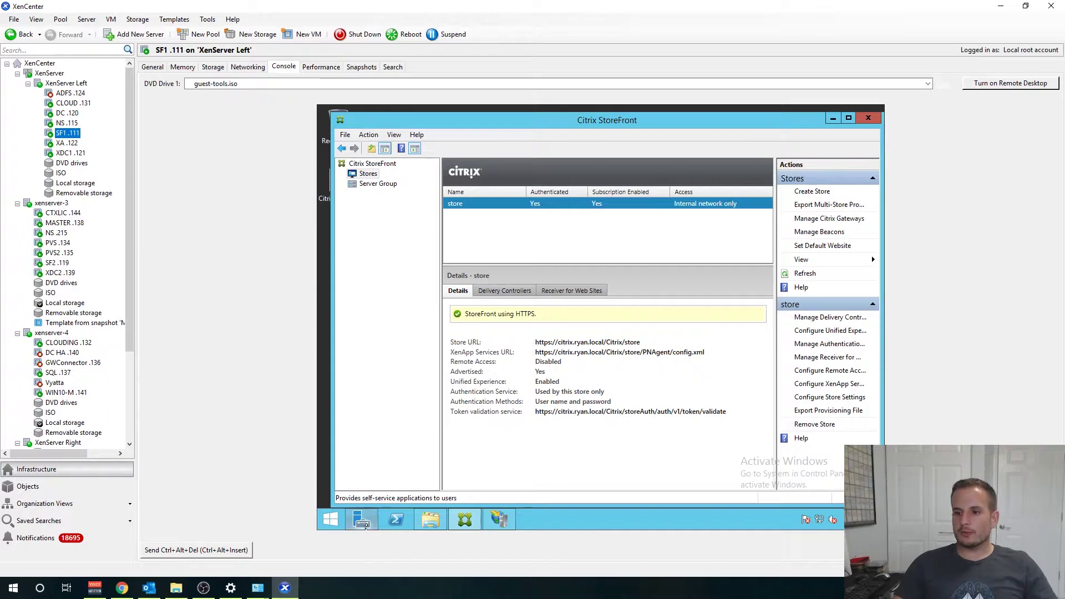
pyautogui.moveTo(365, 523)
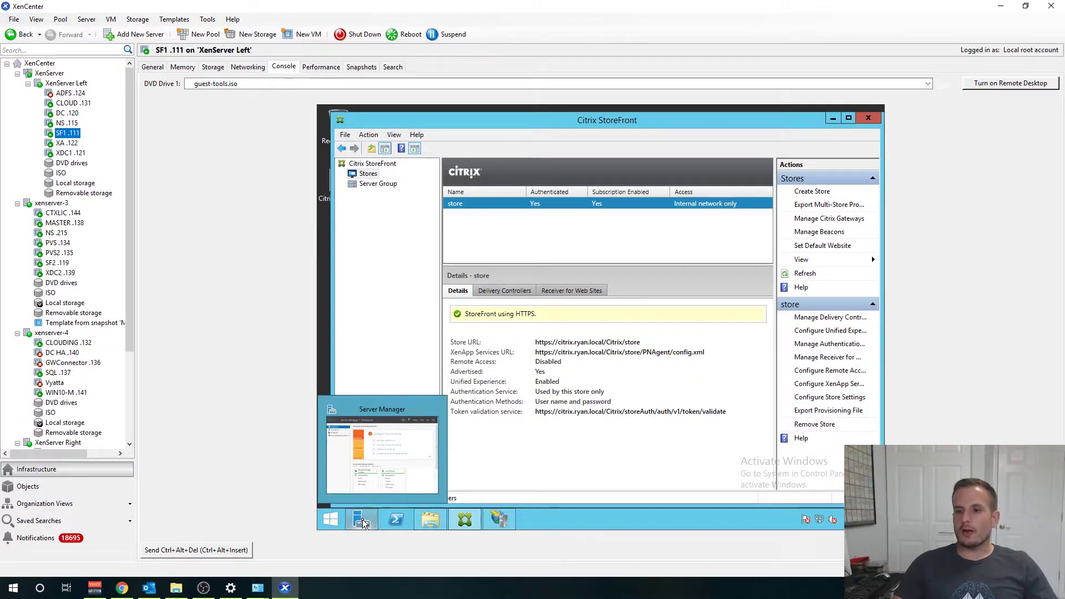
pyautogui.click(362, 521)
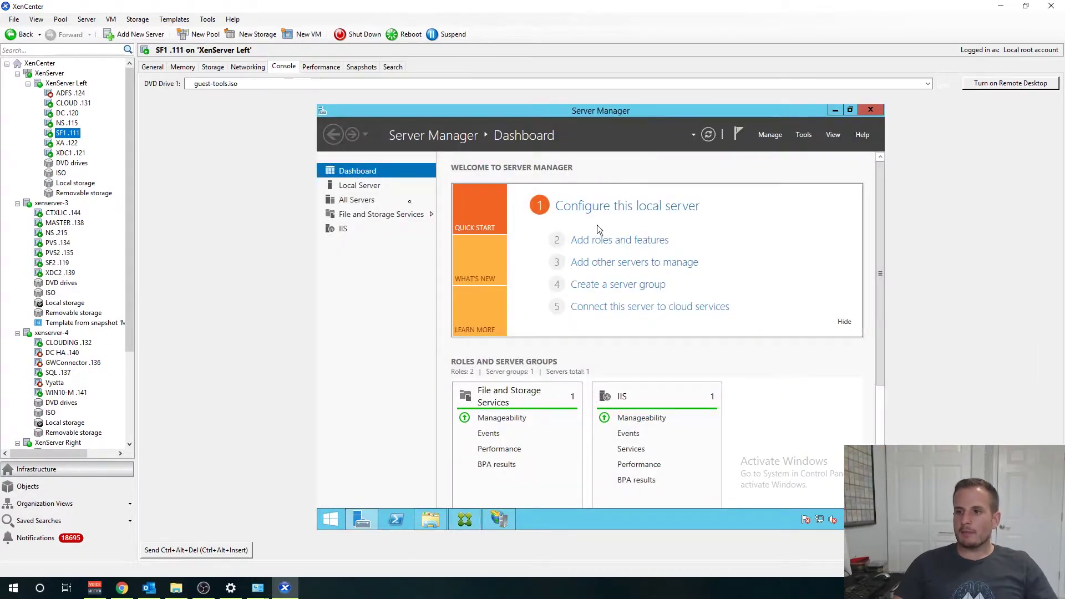
pyautogui.click(349, 184)
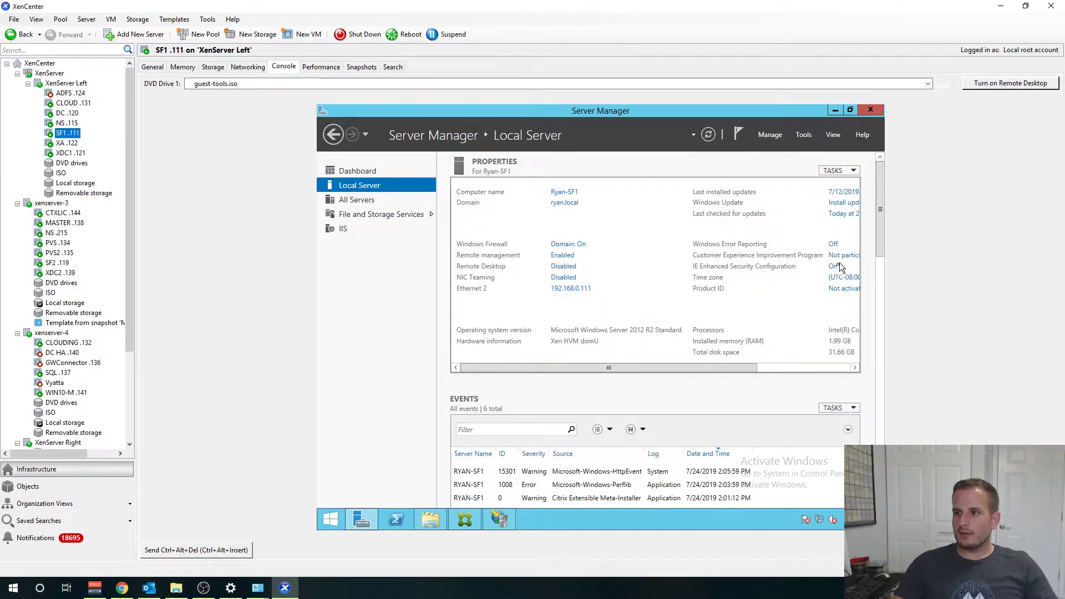
pyautogui.click(835, 270)
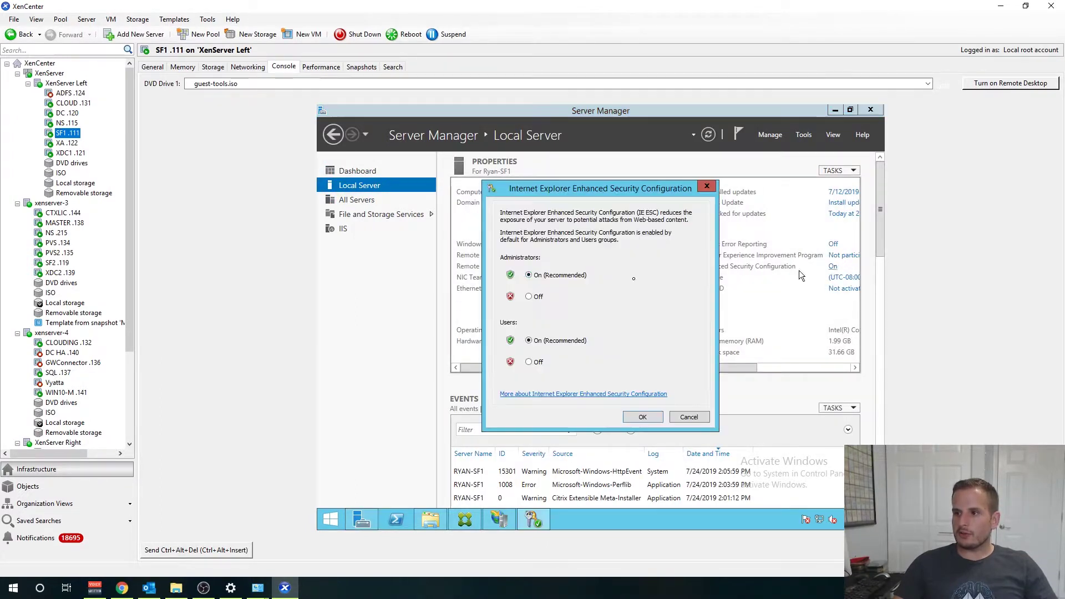
pyautogui.click(528, 296)
pyautogui.click(641, 417)
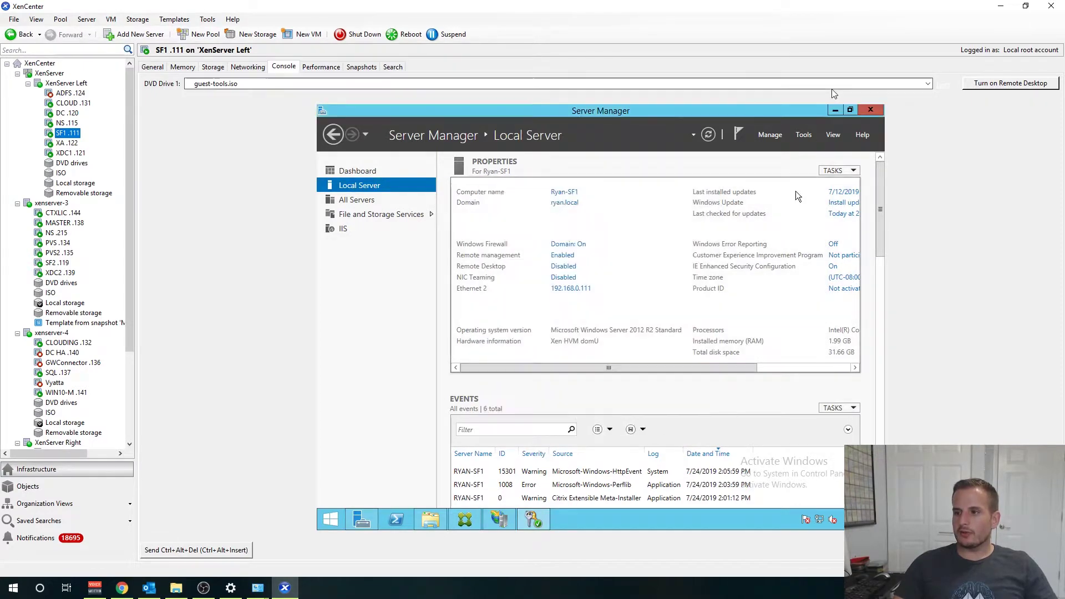
pyautogui.click(836, 111)
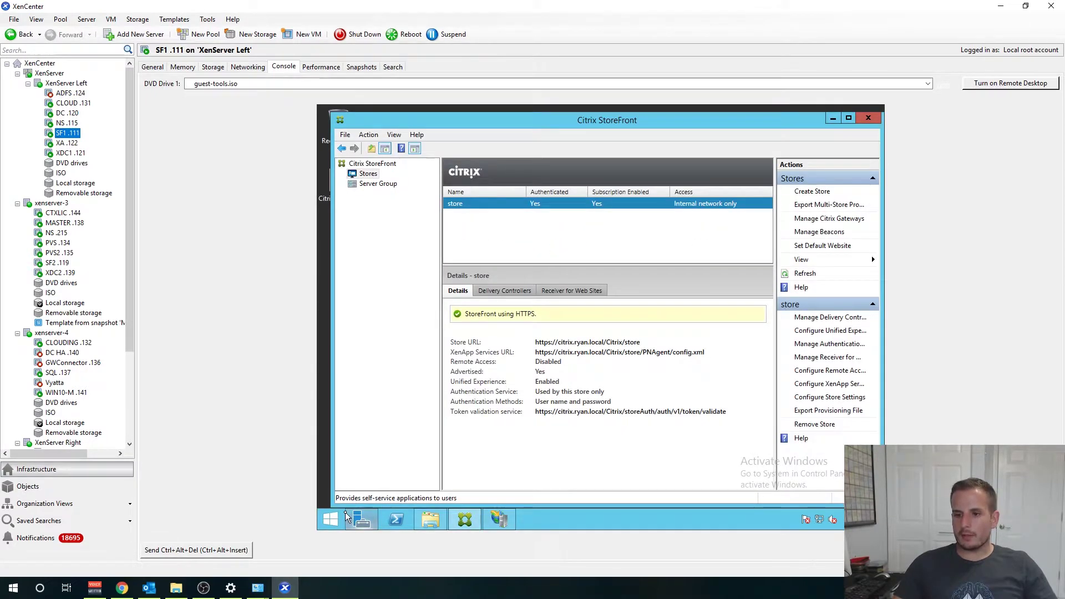
# Step: Launch Internet Explorer and copy the store URL from the StoreFront console
pyautogui.click(331, 519)
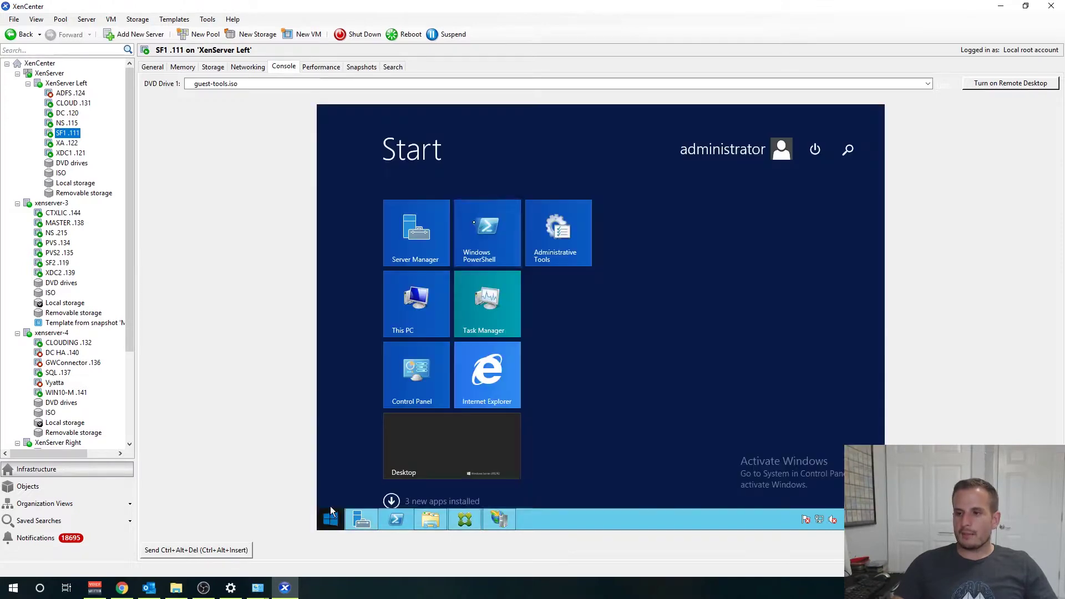
pyautogui.click(519, 394)
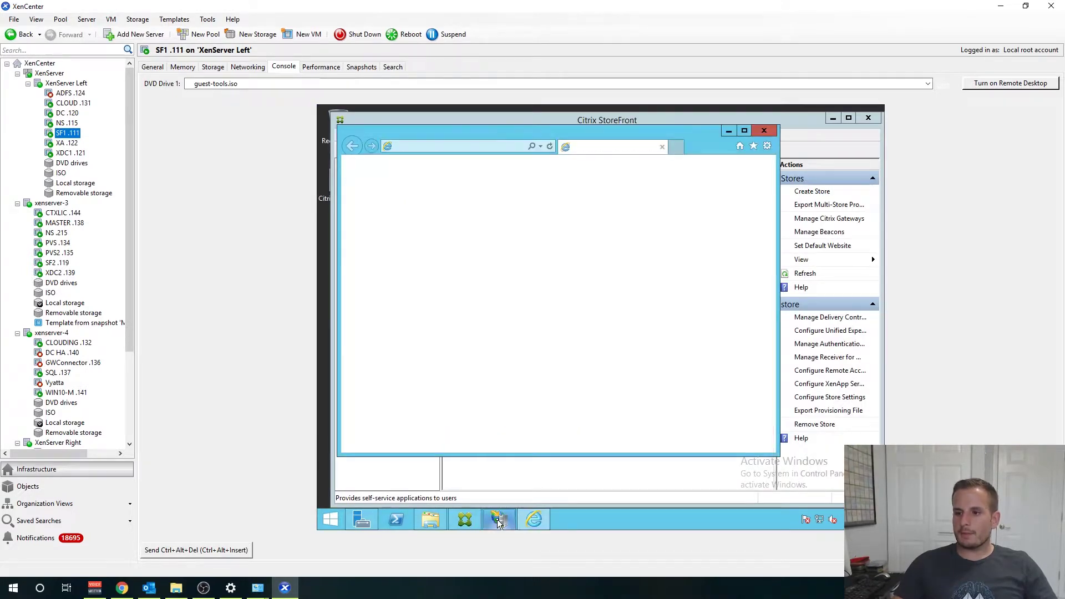
pyautogui.click(499, 521)
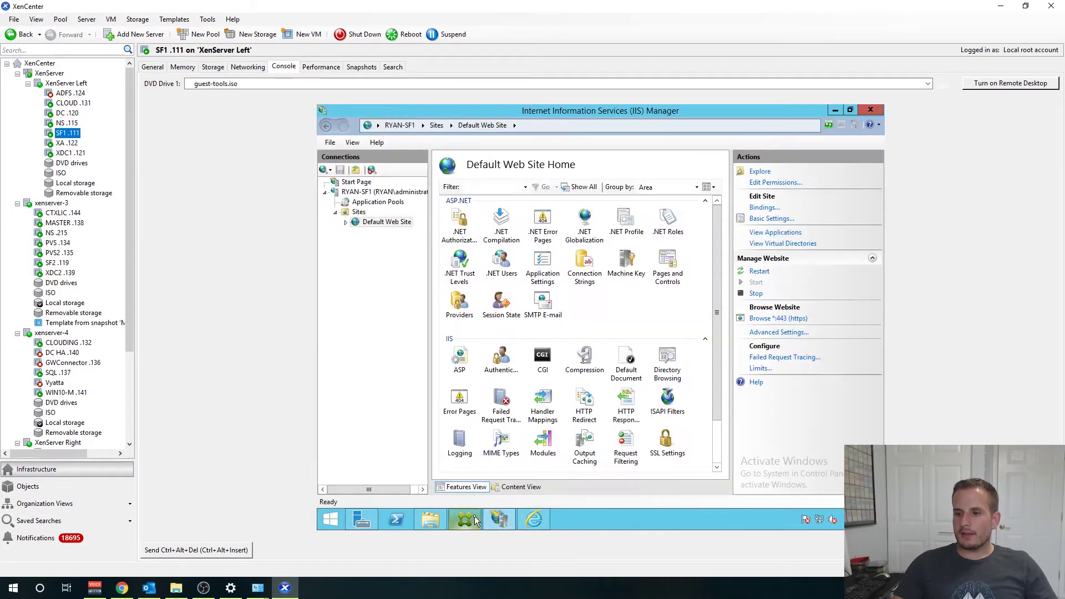
pyautogui.click(473, 522)
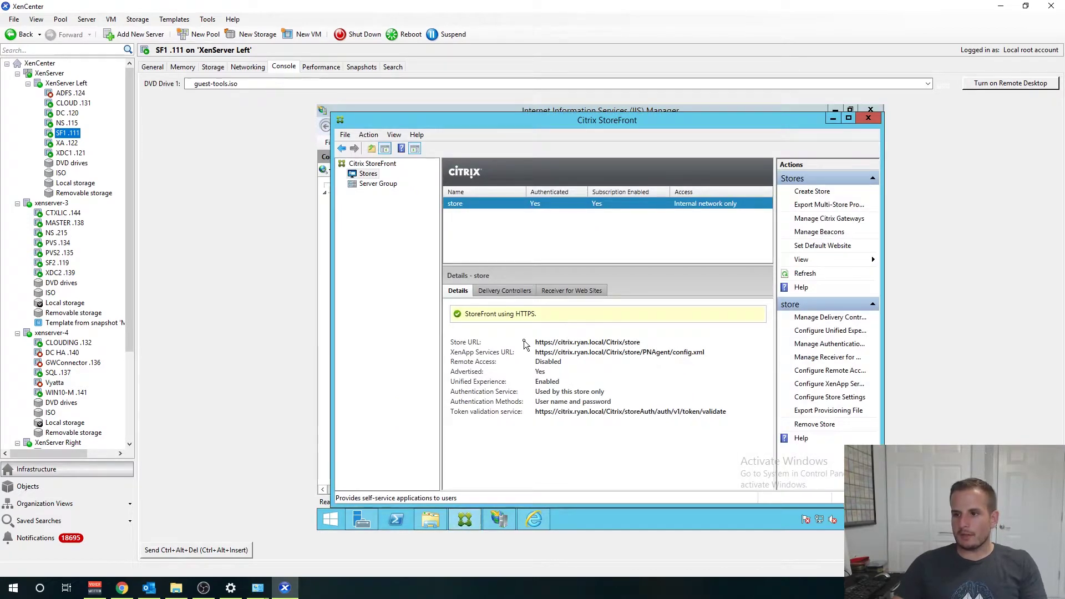
pyautogui.moveTo(536, 343); pyautogui.dragTo(646, 343)
pyautogui.hotkey('ctrl', 'c')
pyautogui.click(536, 522)
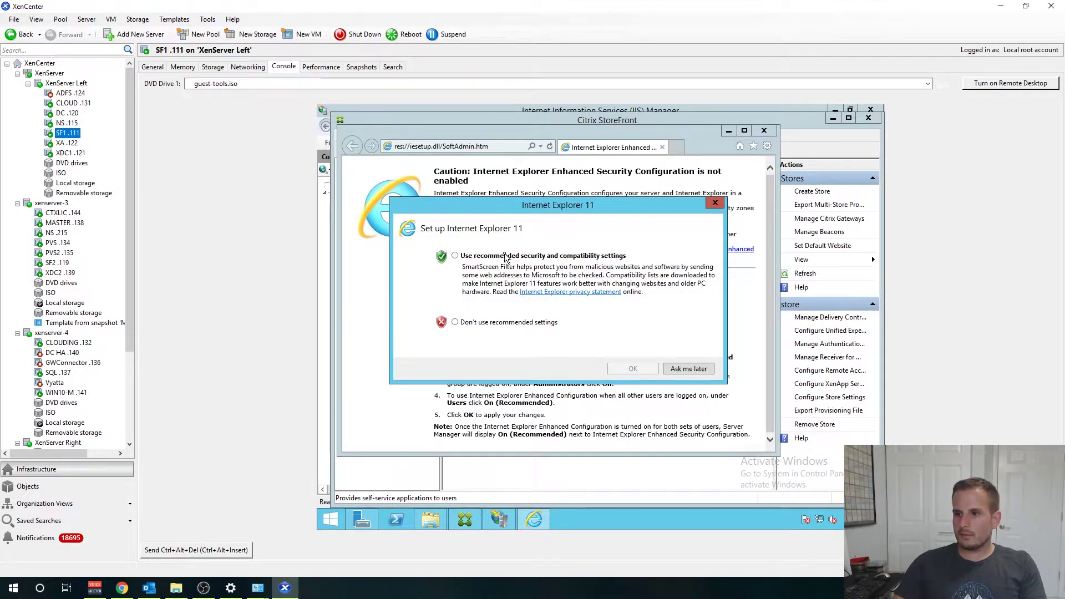
pyautogui.click(634, 369)
# Step: Load the storeWeb URL past the certificate warning to the 'Ryan's Demo' logon page, then close the browser
pyautogui.click(458, 146)
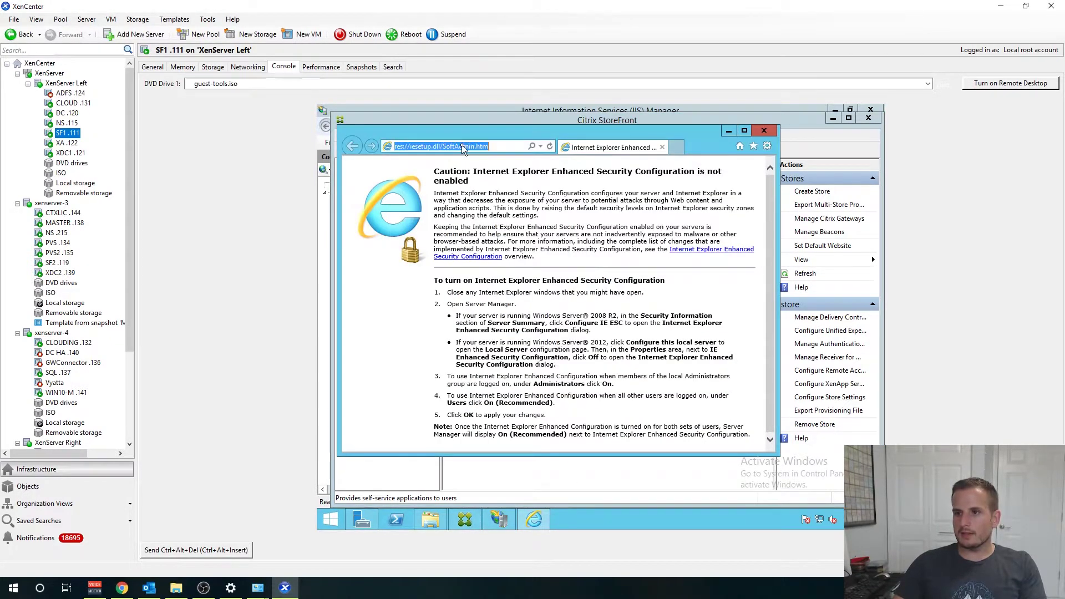
pyautogui.hotkey('ctrl', 'v')
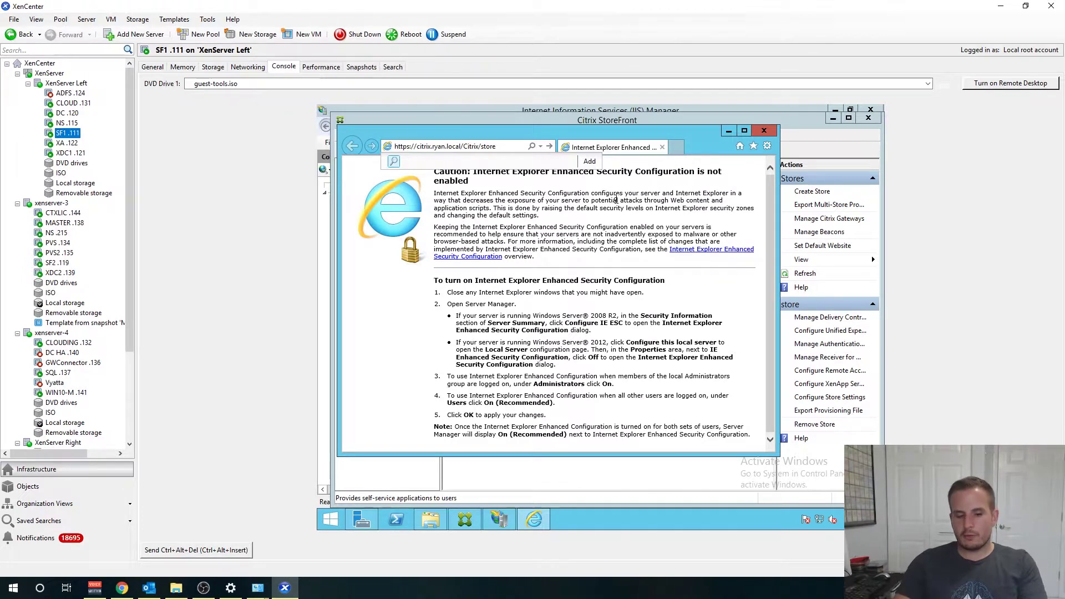
pyautogui.write('Web')
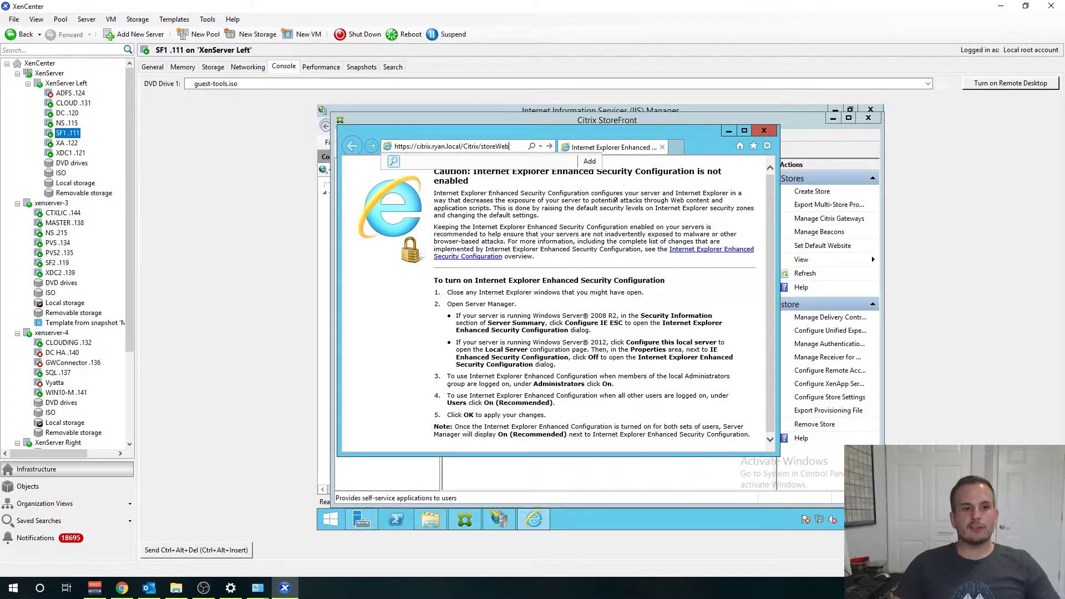
pyautogui.click(744, 131)
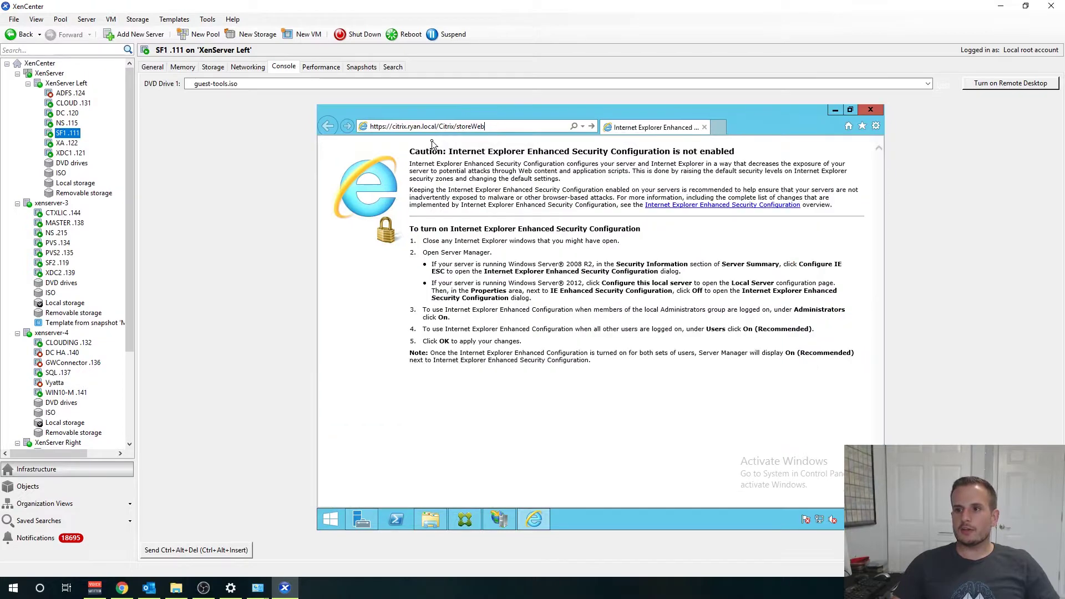
pyautogui.click(499, 126)
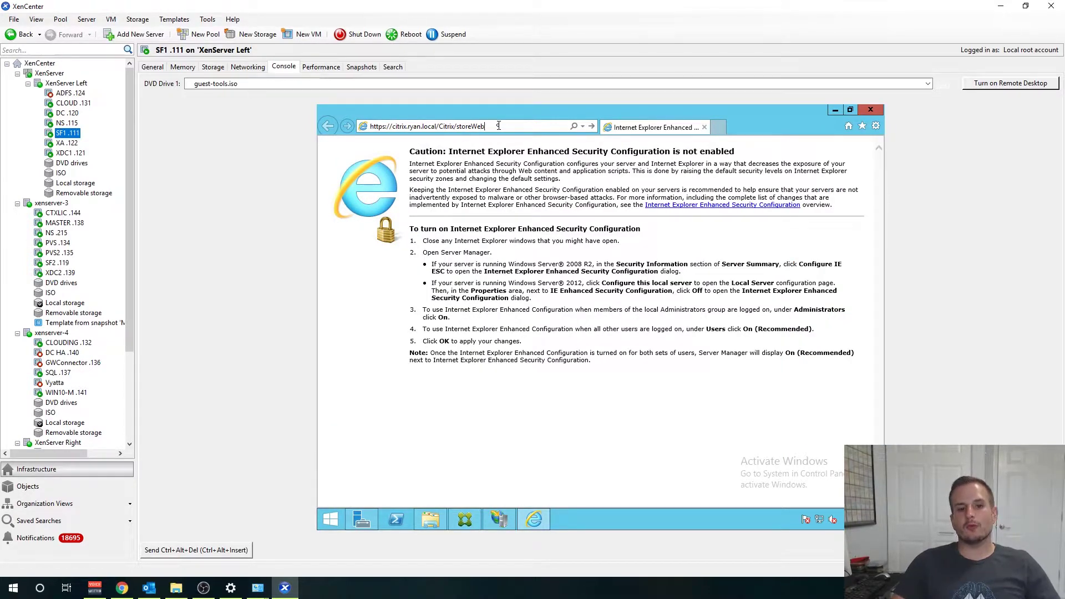
pyautogui.press('Return')
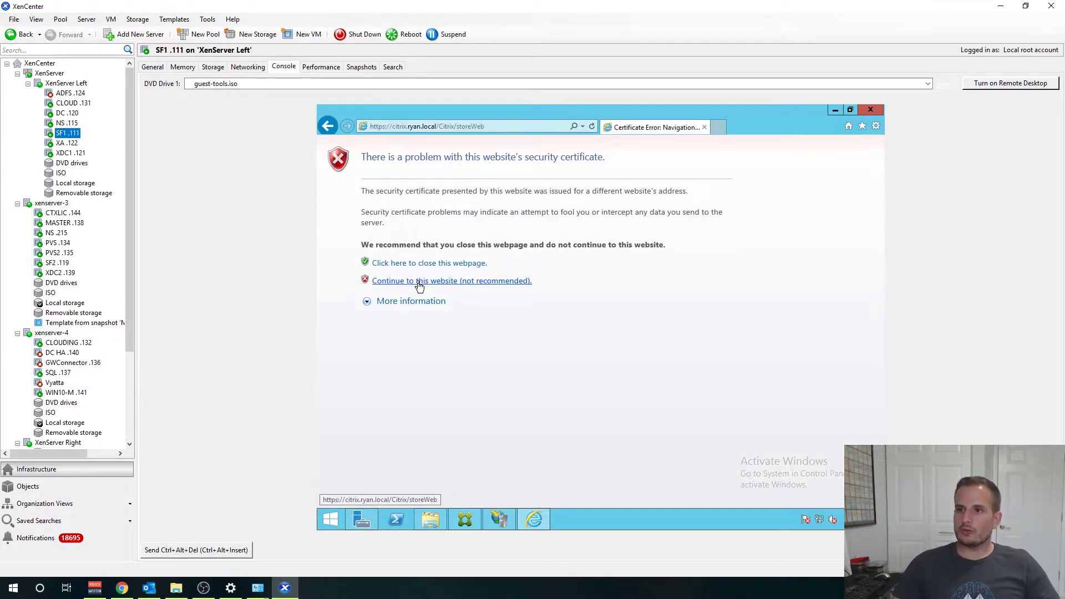
pyautogui.click(419, 286)
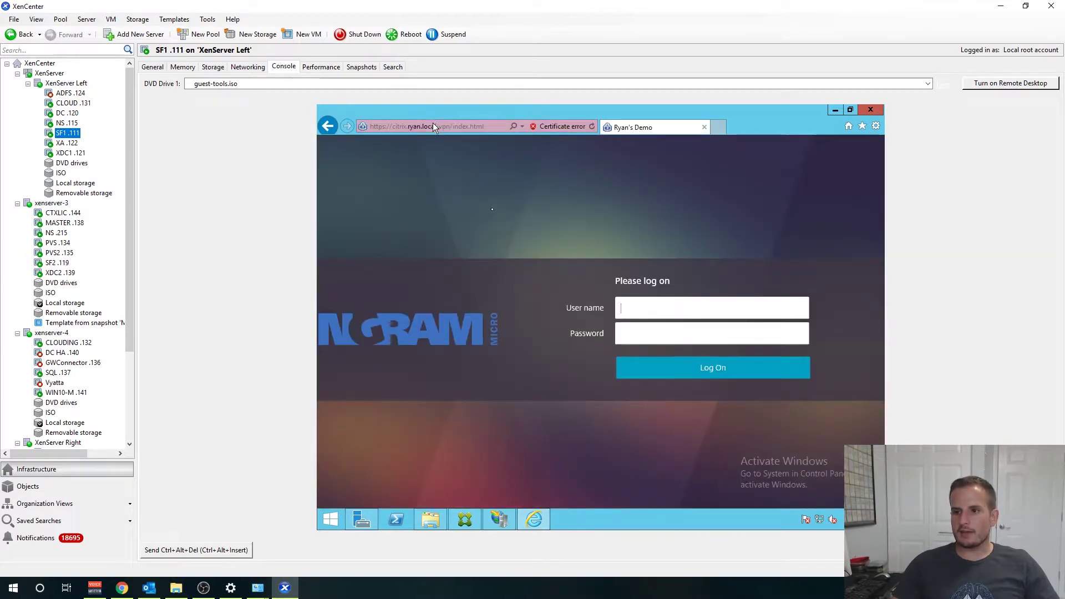
pyautogui.click(640, 310)
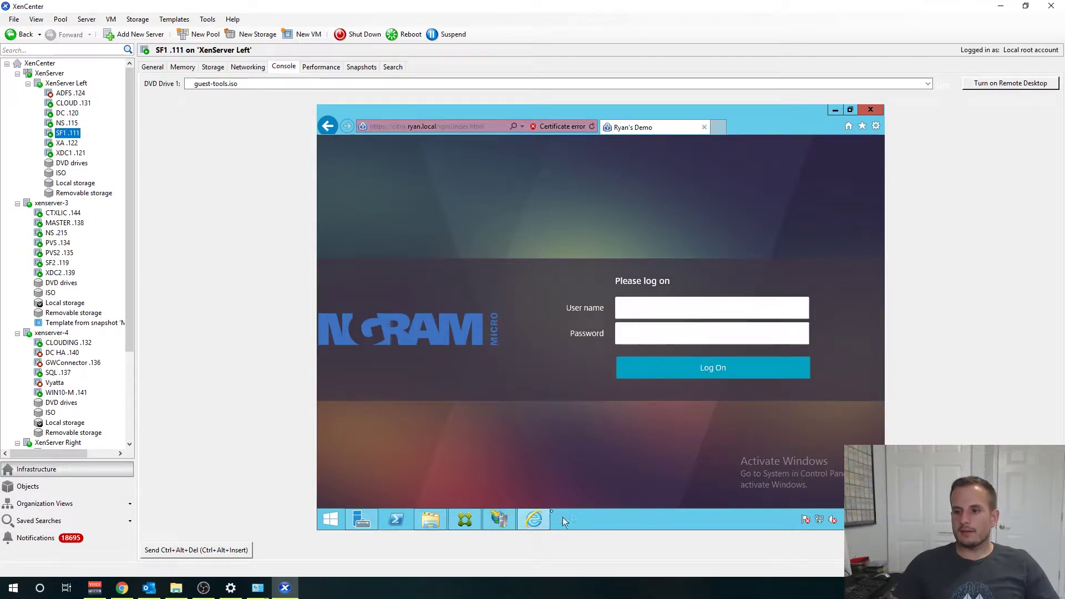
pyautogui.moveTo(538, 515)
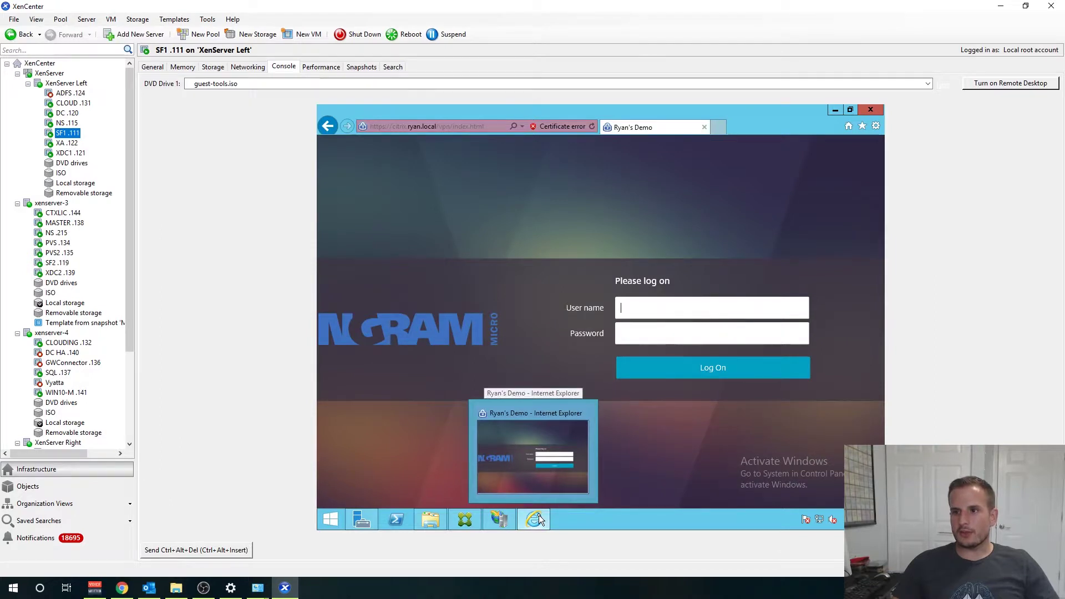
pyautogui.click(870, 112)
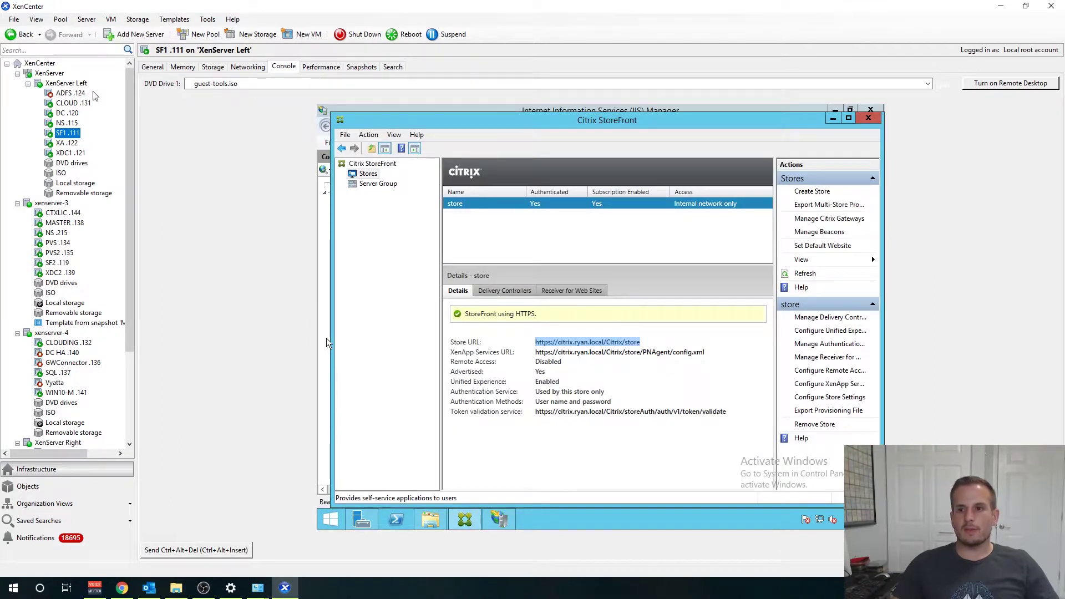
# Step: Unlock DC .120 and open the ryan.local forward lookup zone in DNS Manager
pyautogui.click(67, 112)
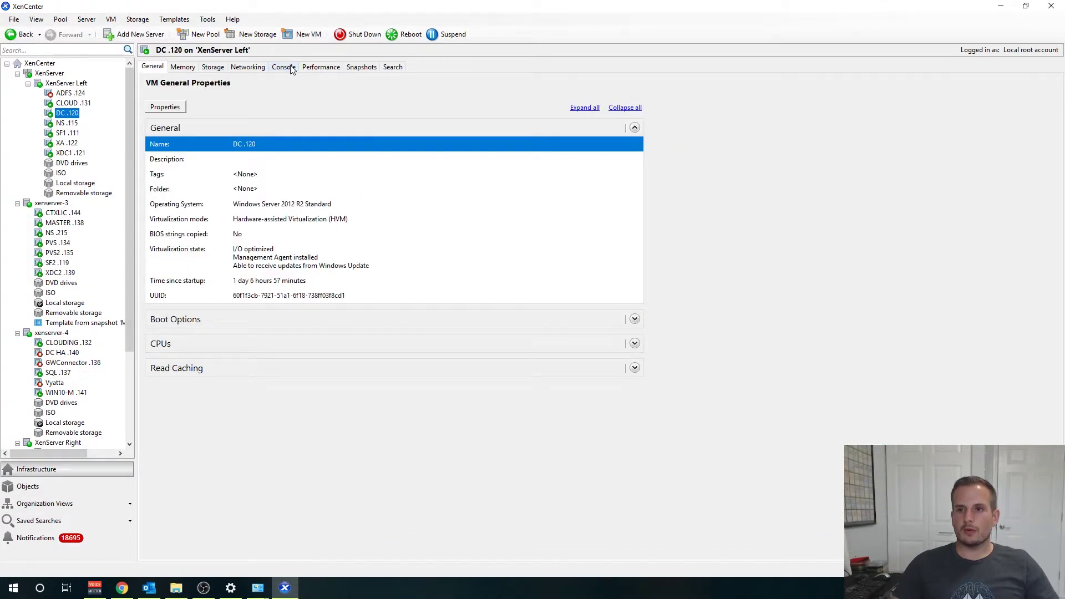
pyautogui.click(284, 67)
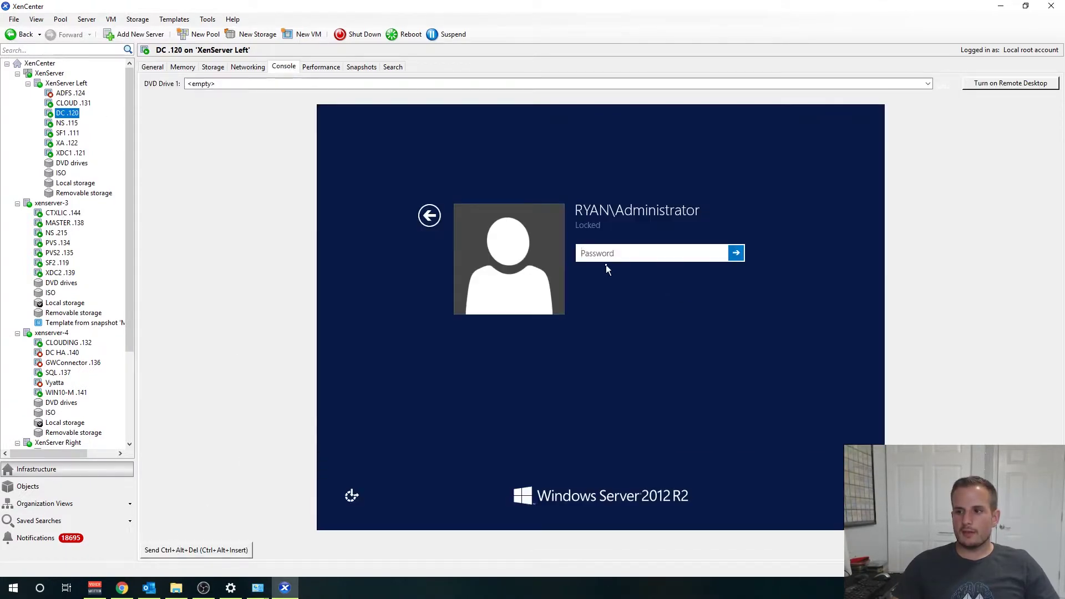
pyautogui.write('********')
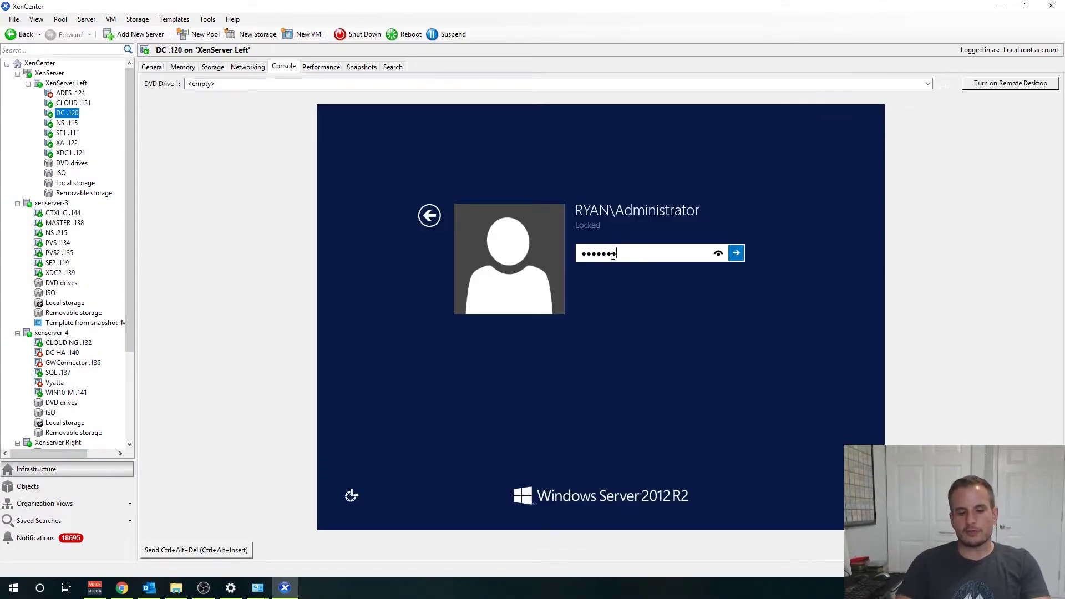
pyautogui.press('Return')
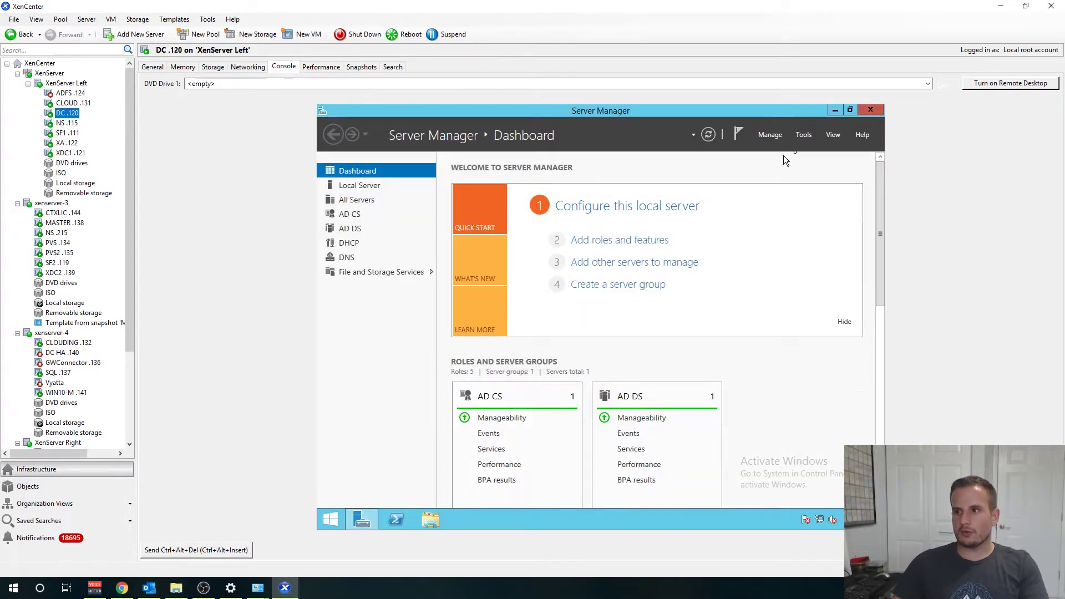
pyautogui.click(805, 136)
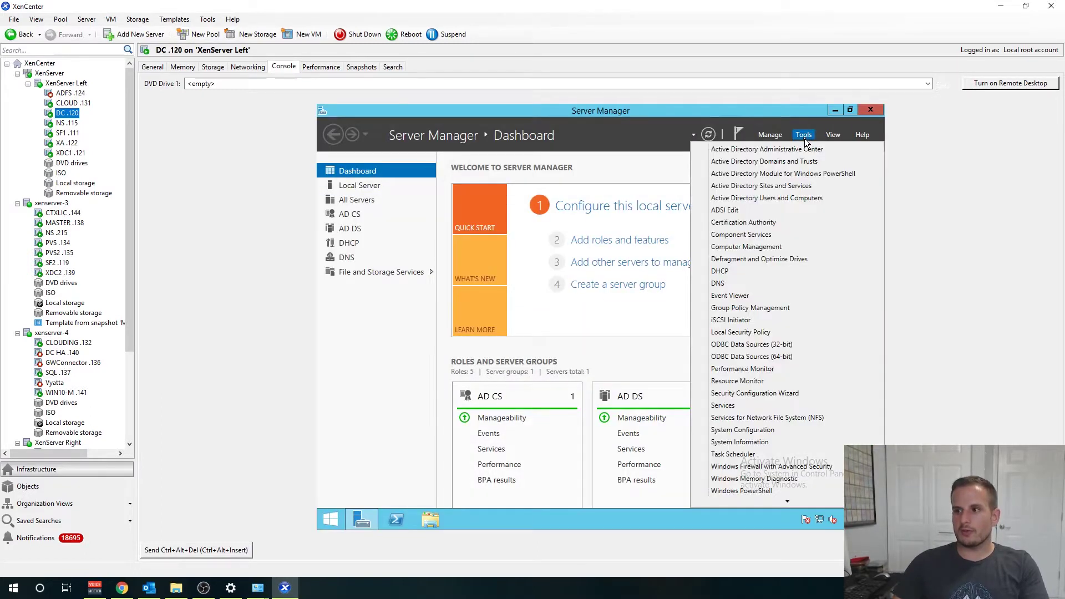
pyautogui.click(730, 289)
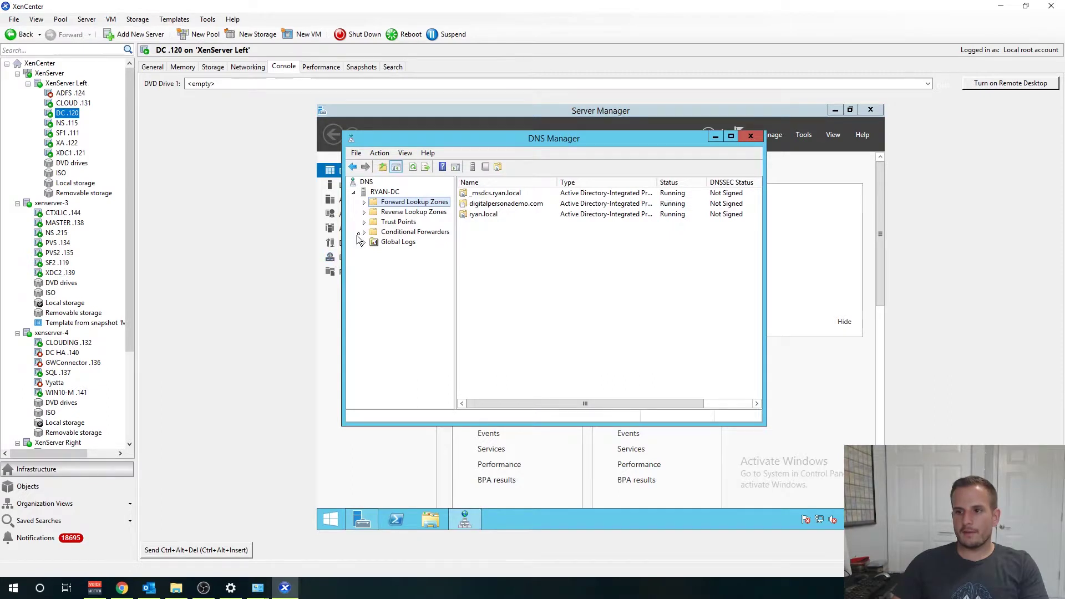
pyautogui.click(364, 202)
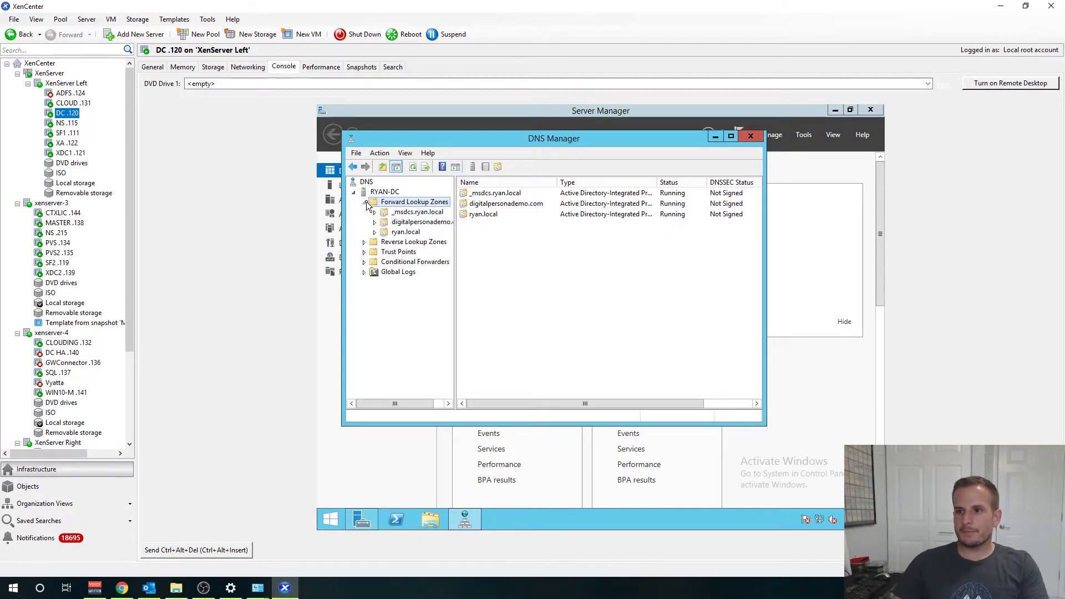
pyautogui.doubleClick(378, 233)
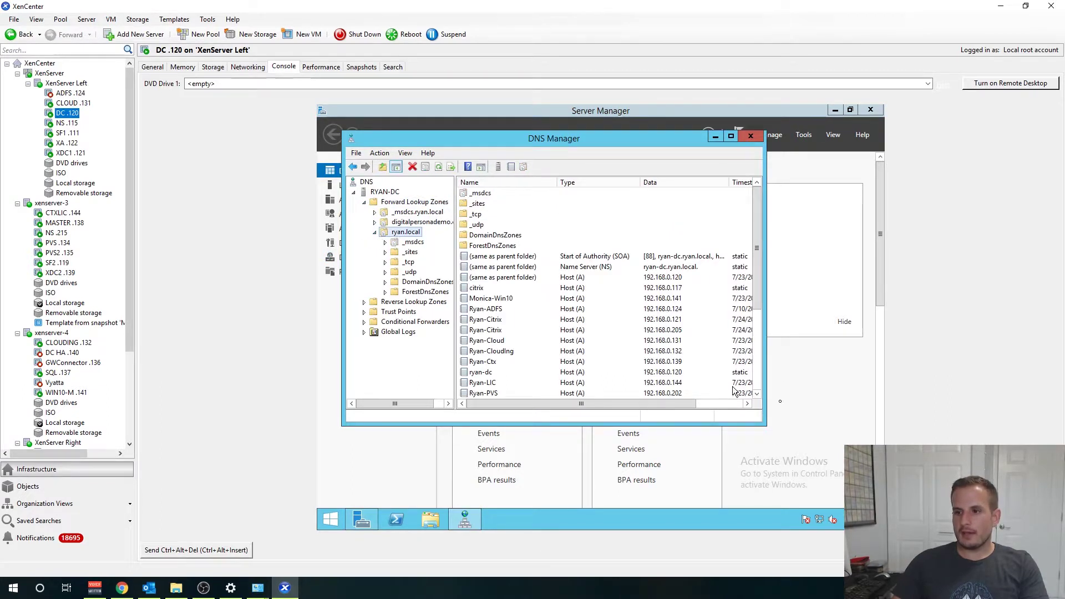
pyautogui.click(732, 137)
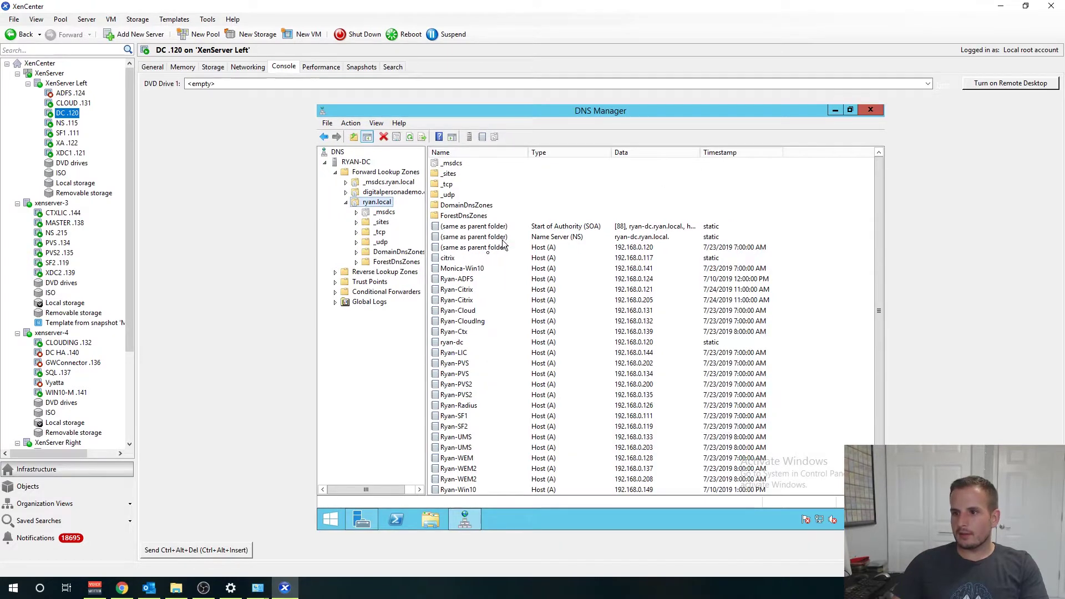
# Step: Delete the old citrix host record from ryan.local
pyautogui.click(486, 255)
pyautogui.rightClick(485, 255)
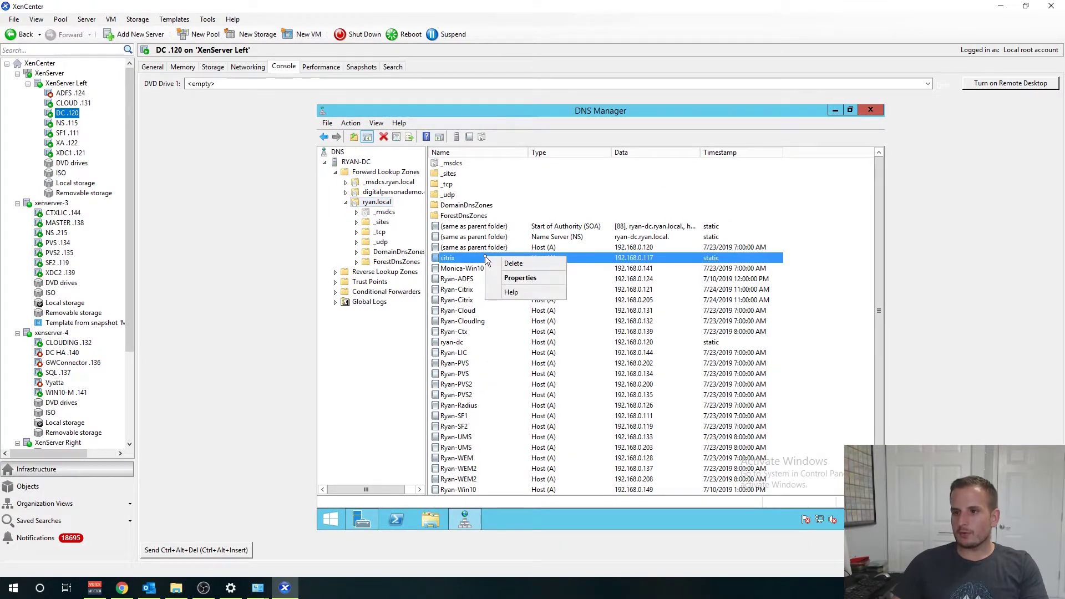
pyautogui.click(520, 265)
pyautogui.click(635, 354)
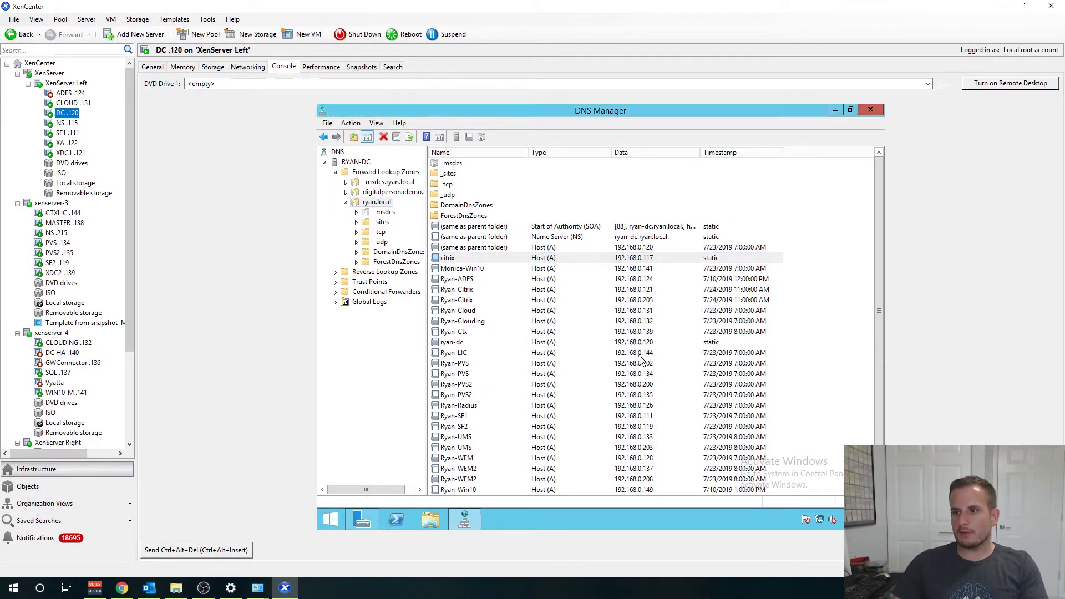
# Step: Add a new host record 'citrix' pointing to 192.168.0.111
pyautogui.rightClick(843, 398)
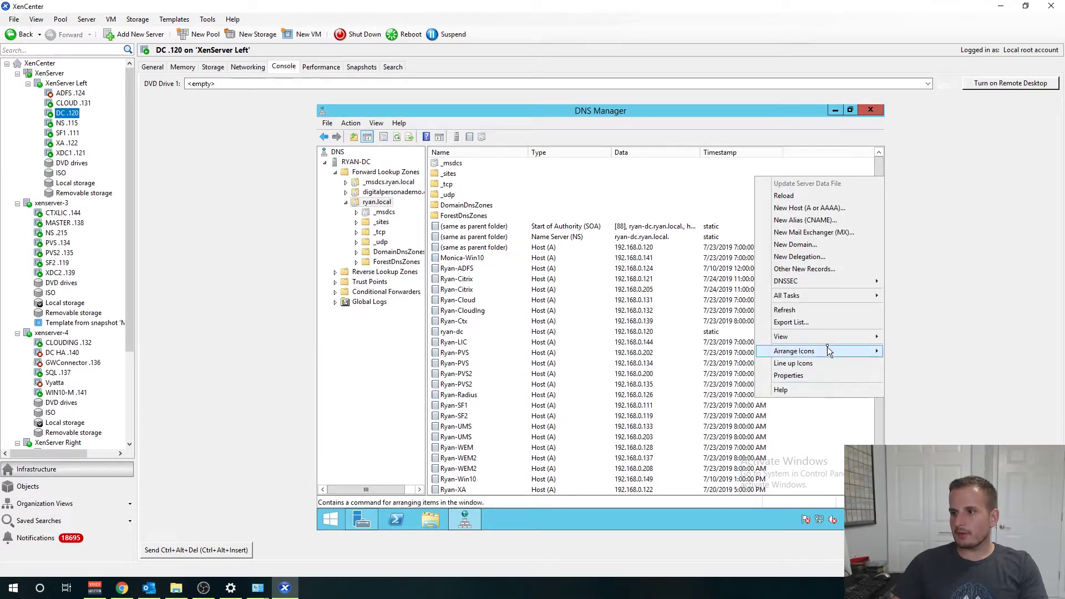
pyautogui.click(791, 208)
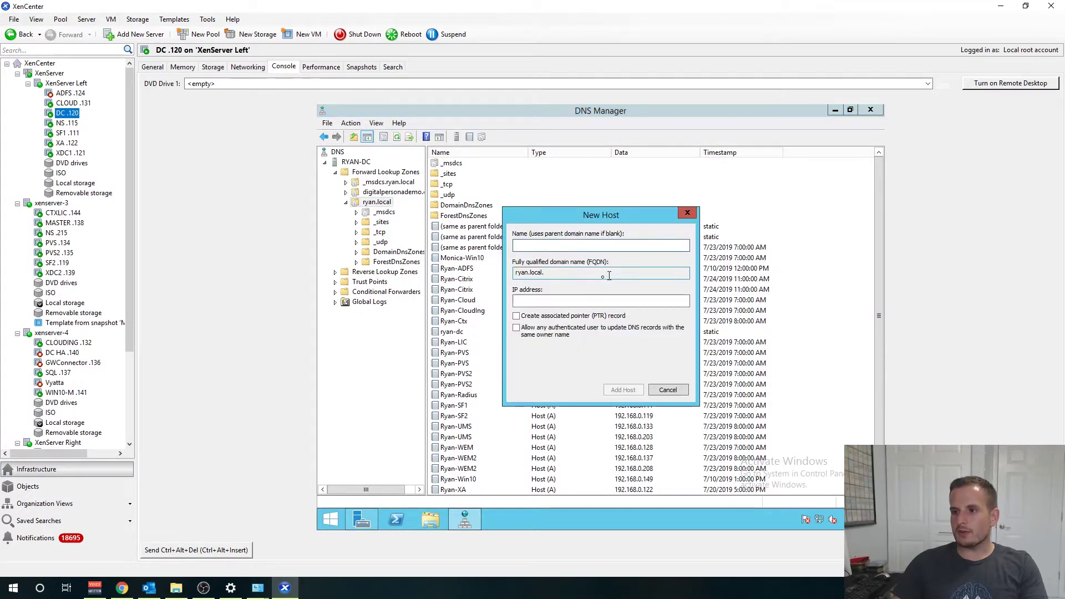
pyautogui.write('citrix')
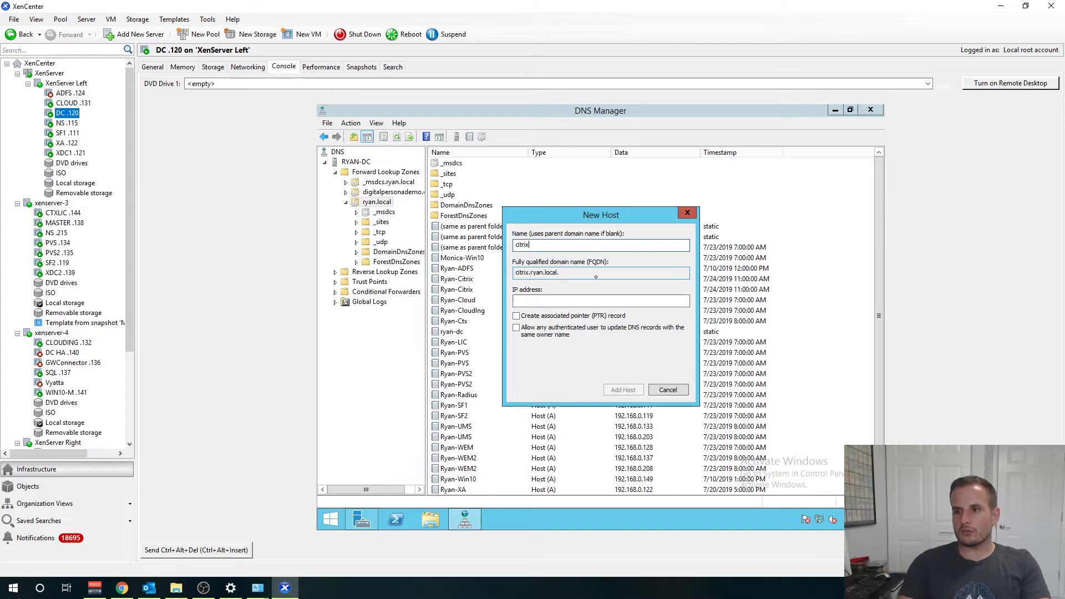
pyautogui.press('Tab')
pyautogui.click(598, 308)
pyautogui.write('1')
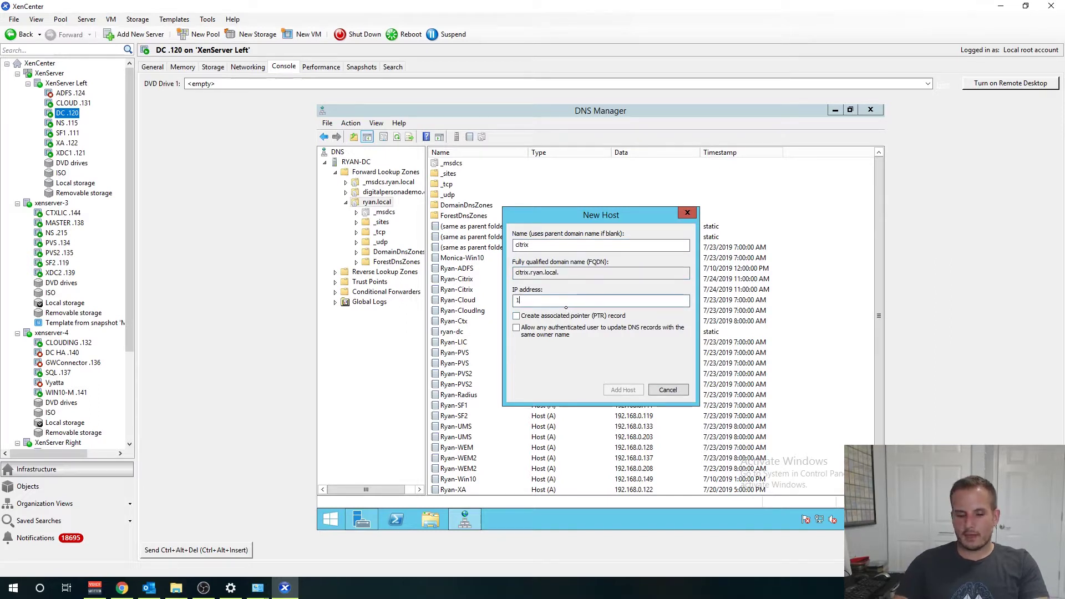
pyautogui.write('92.168.0.121')
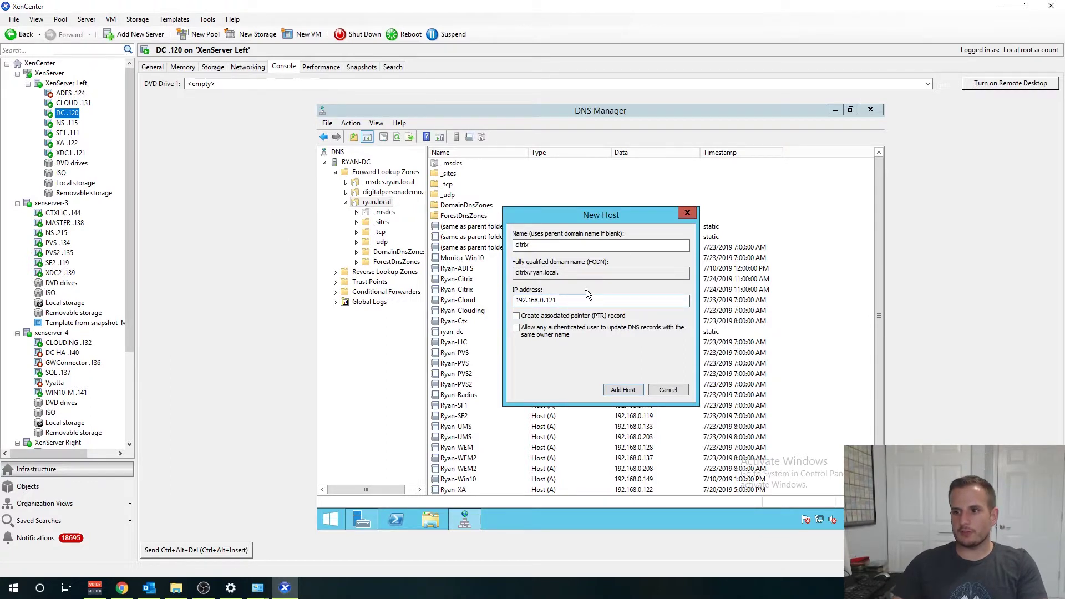
pyautogui.press('BackSpace')
pyautogui.press('BackSpace')
pyautogui.write('11')
pyautogui.click(612, 390)
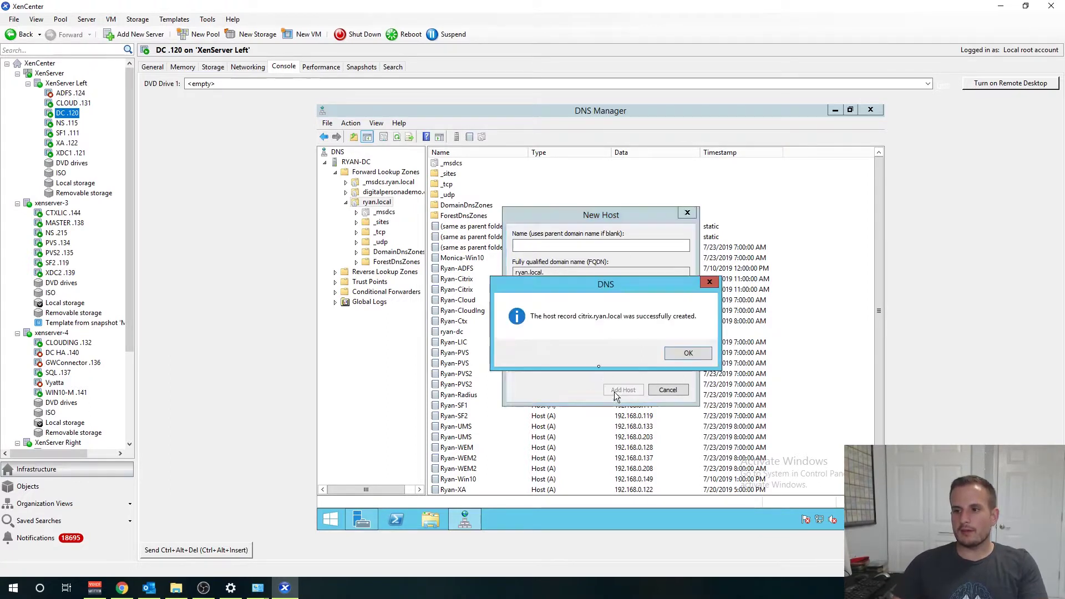
pyautogui.click(673, 351)
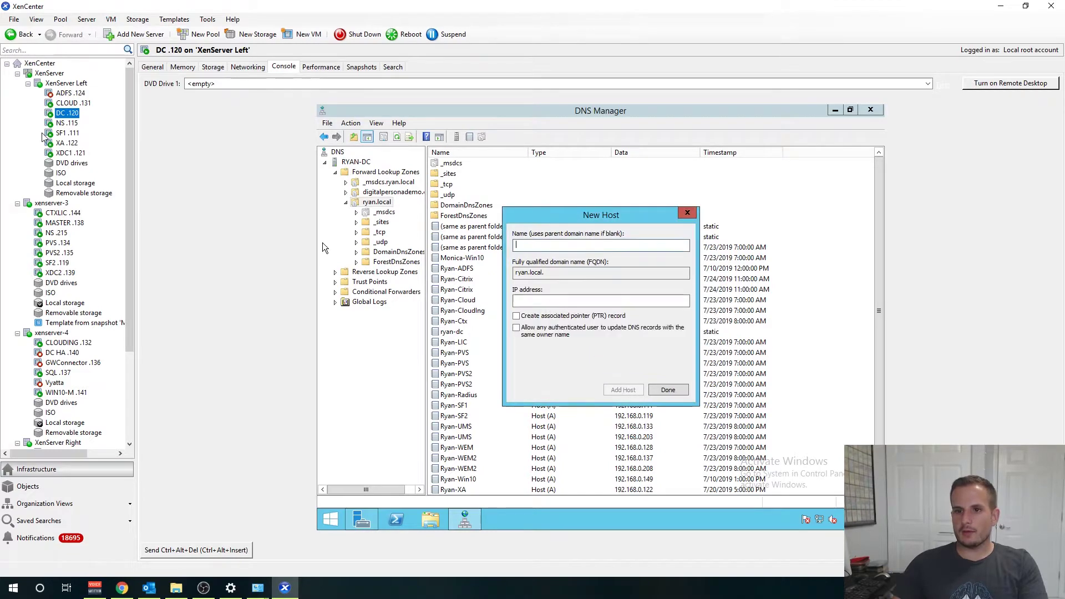
pyautogui.click(682, 392)
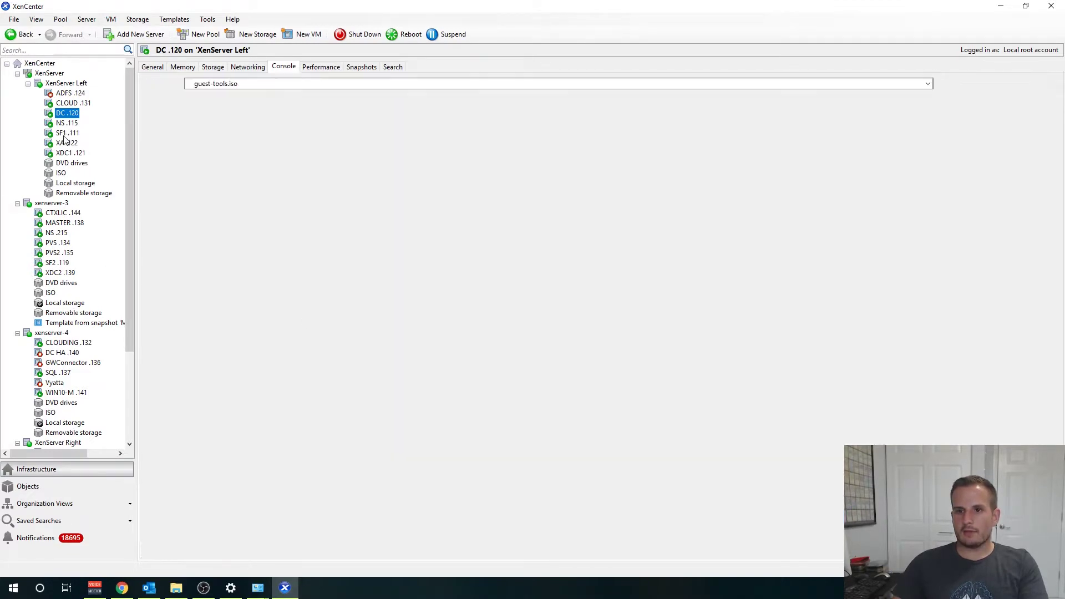
# Step: On SF1 .111, run ipconfig /flushdns in an administrator command prompt
pyautogui.click(65, 134)
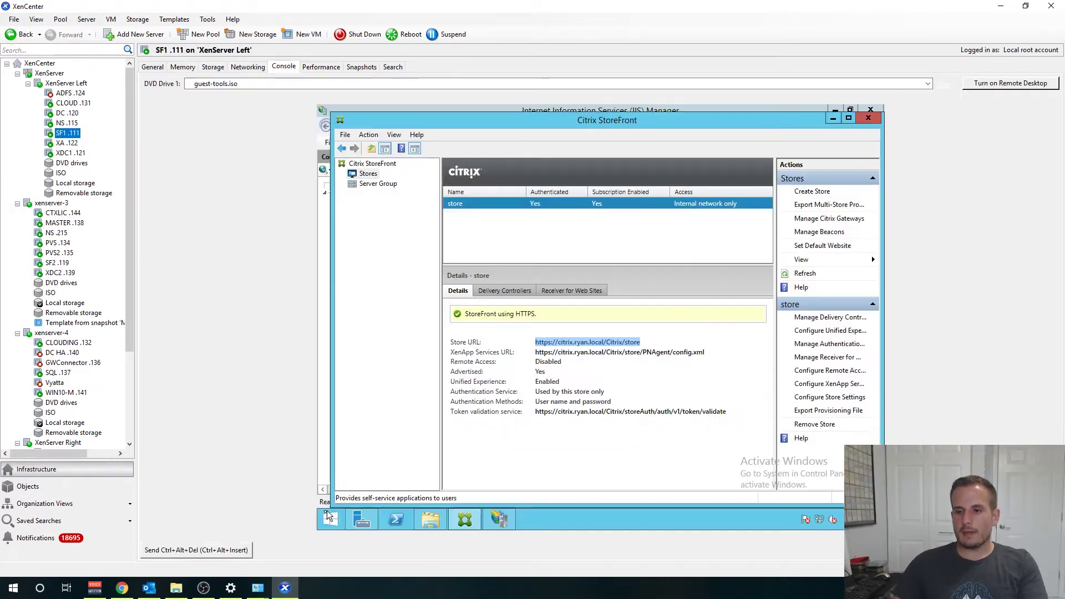
pyautogui.click(329, 519)
pyautogui.write('cont')
pyautogui.press('Escape')
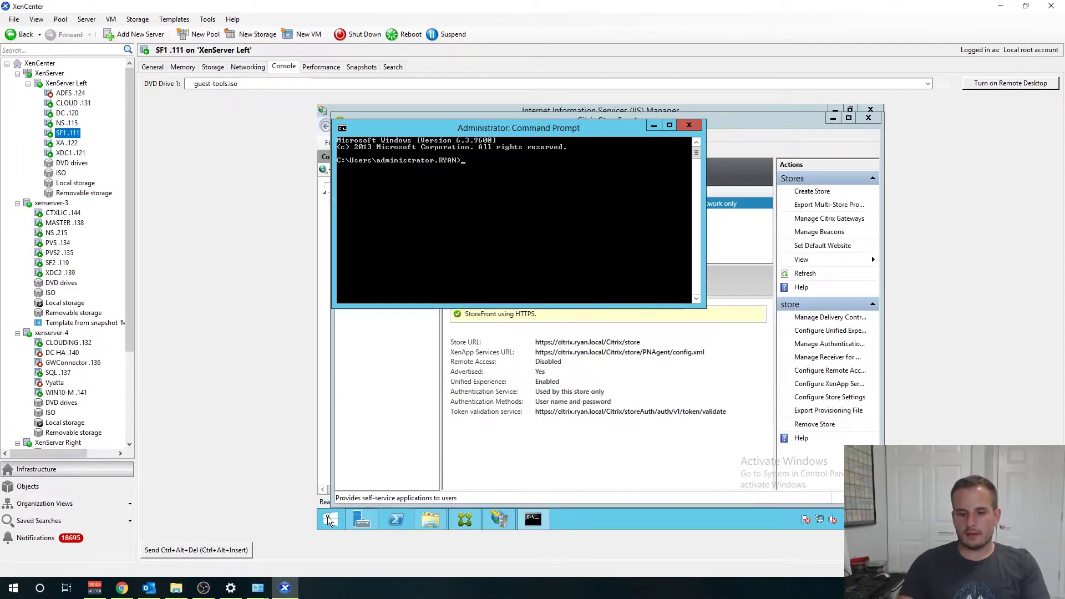
pyautogui.write('ipco')
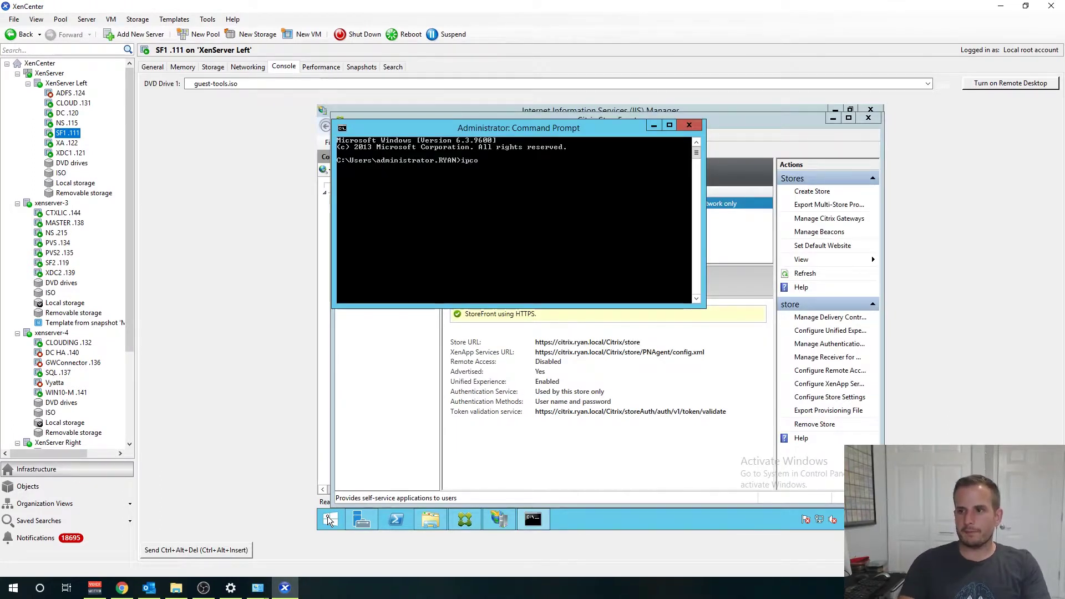
pyautogui.write('nfig /flushdns')
pyautogui.press('Return')
pyautogui.click(689, 125)
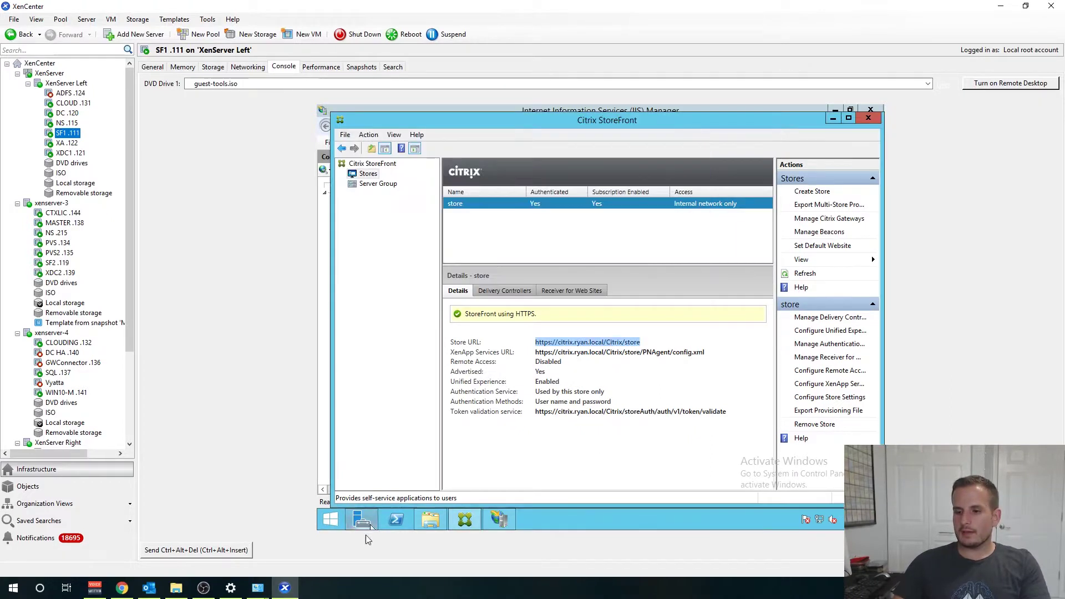
# Step: Launch Internet Explorer from the Start screen
pyautogui.rightClick(333, 521)
pyautogui.click(333, 521)
pyautogui.click(490, 355)
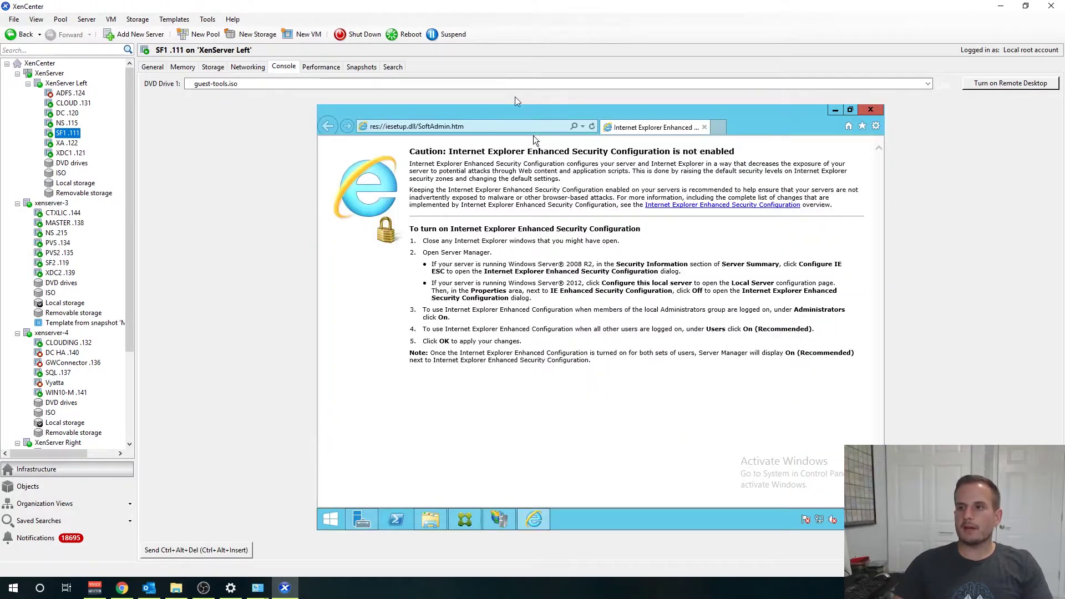
pyautogui.click(477, 124)
pyautogui.write('https://citrix.ryan.local/Citrix/store')
pyautogui.press('Return')
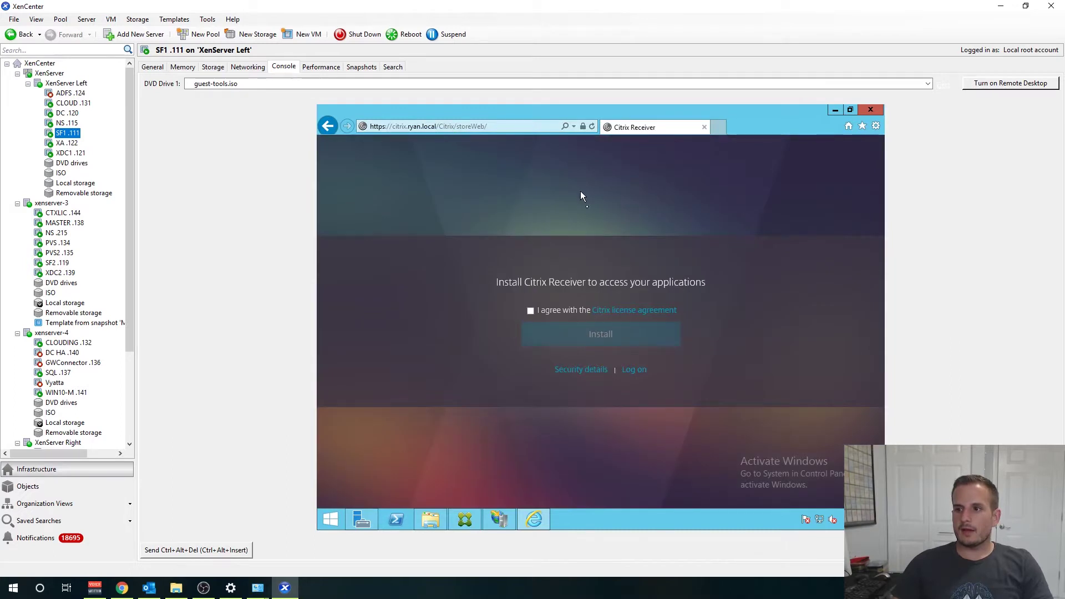
pyautogui.click(635, 369)
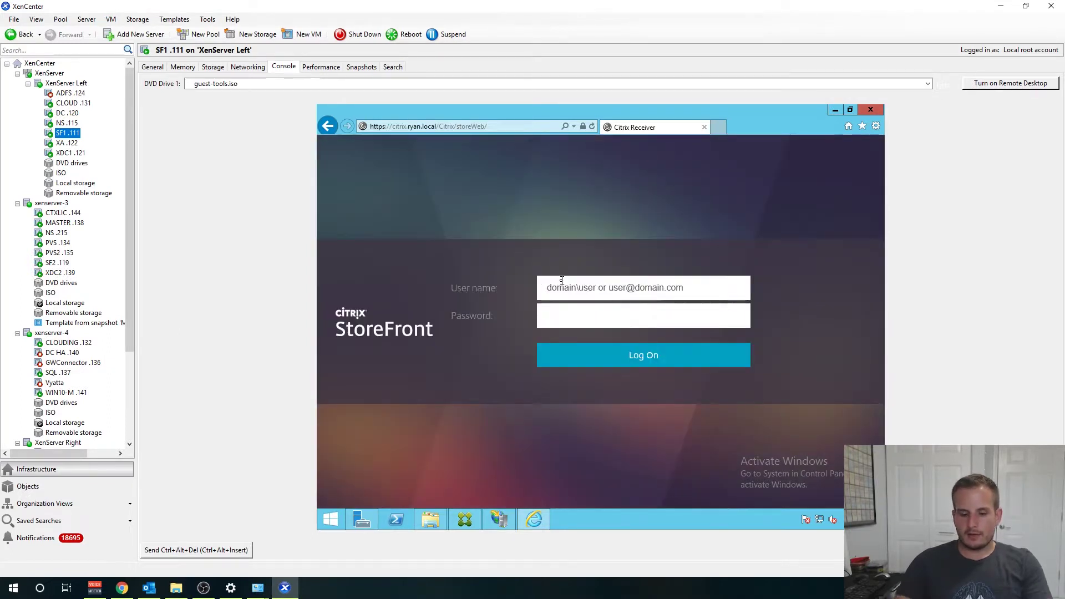
pyautogui.write('ryan\\administrator')
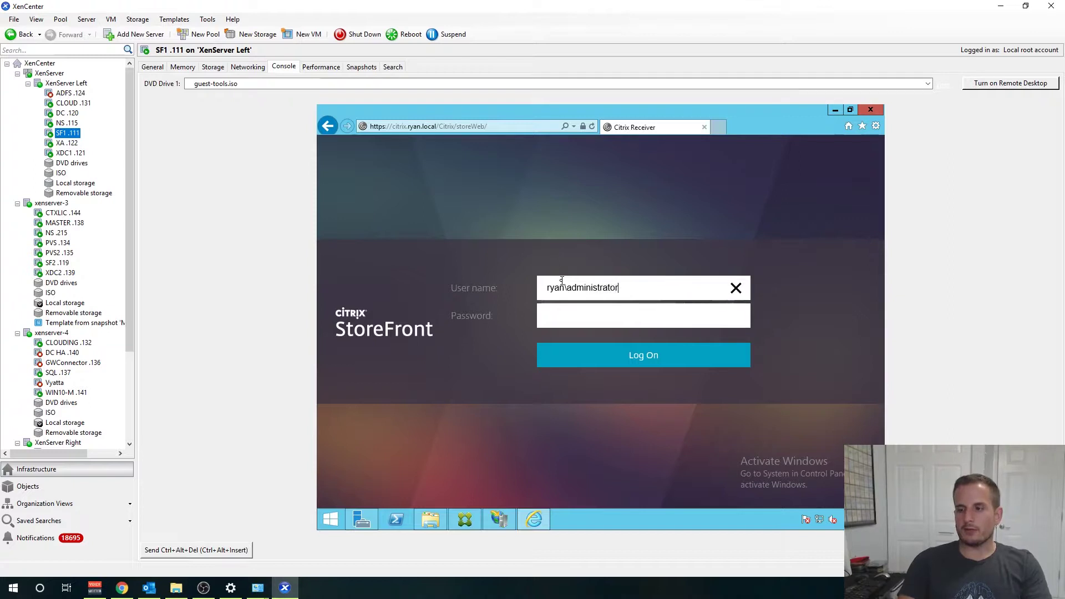
pyautogui.press('Tab')
pyautogui.write('•••••••')
pyautogui.press('Return')
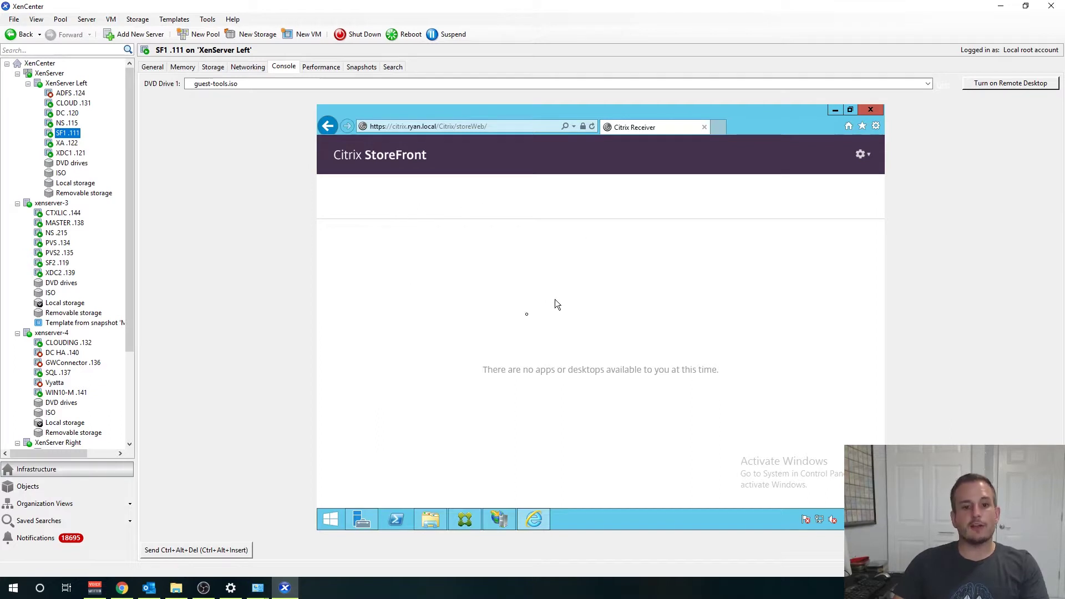
pyautogui.click(53, 264)
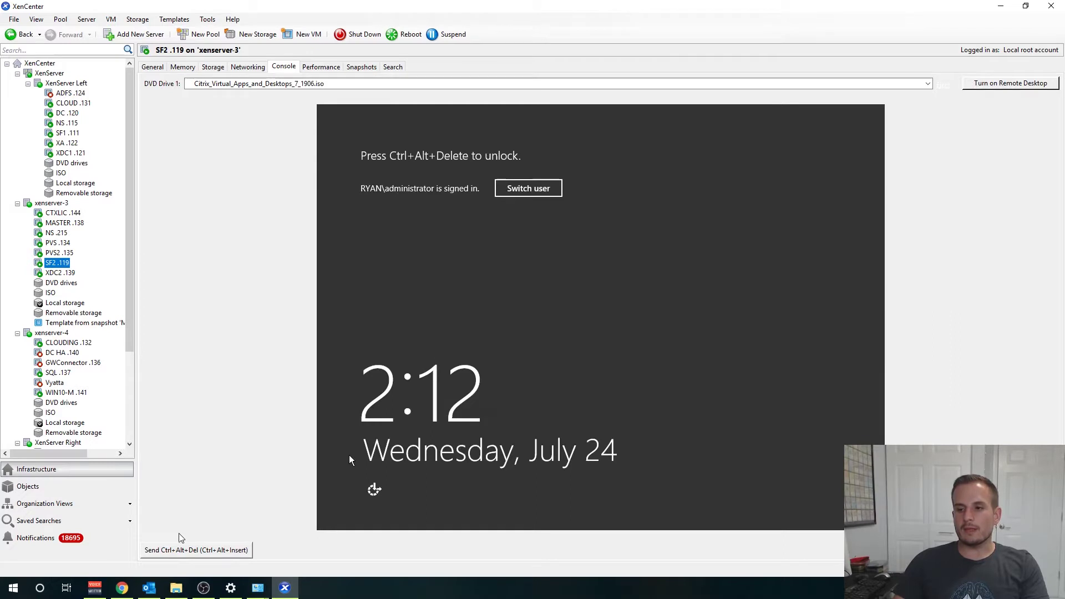
pyautogui.click(350, 459)
# Step: Sign in to SF2 with the administrator password and choose Join existing server group
pyautogui.write('***********')
pyautogui.press('Return')
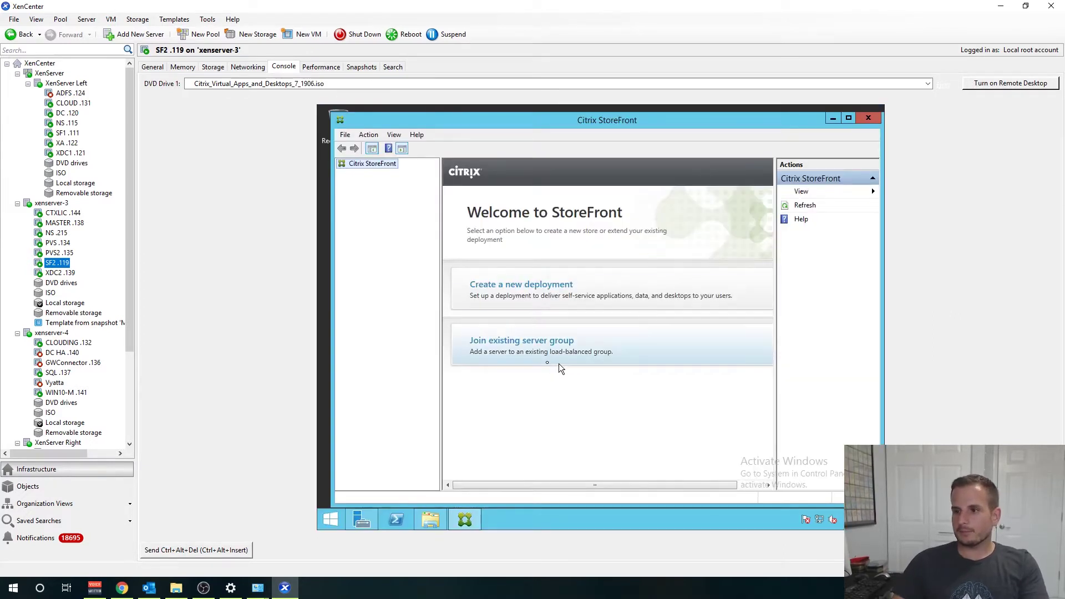
pyautogui.click(540, 357)
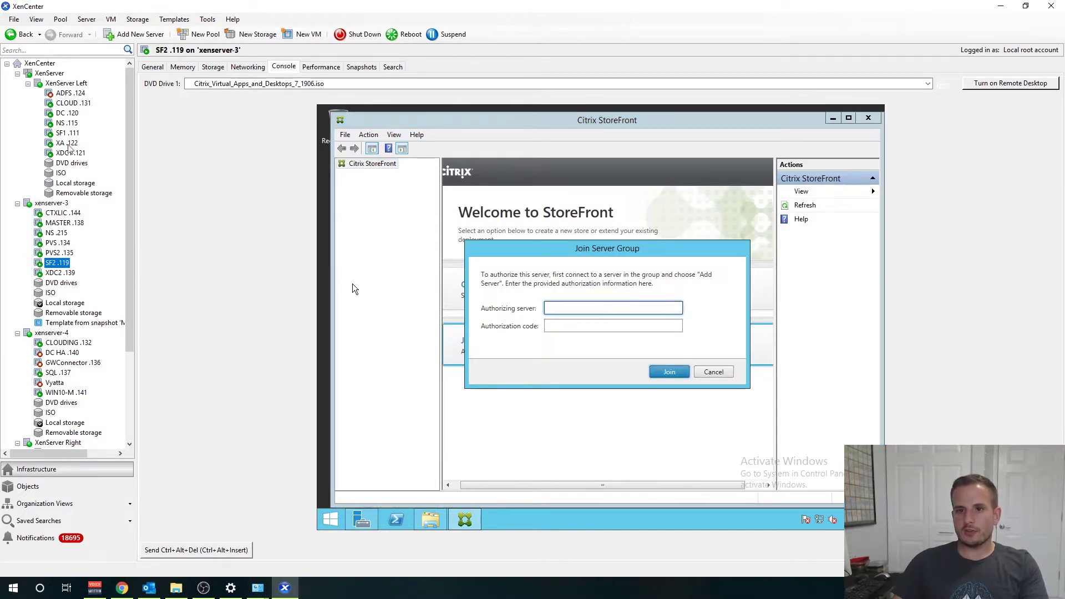
# Step: On SF1's StoreFront Server Group, generate Add Server authorization details and copy the code
pyautogui.click(67, 133)
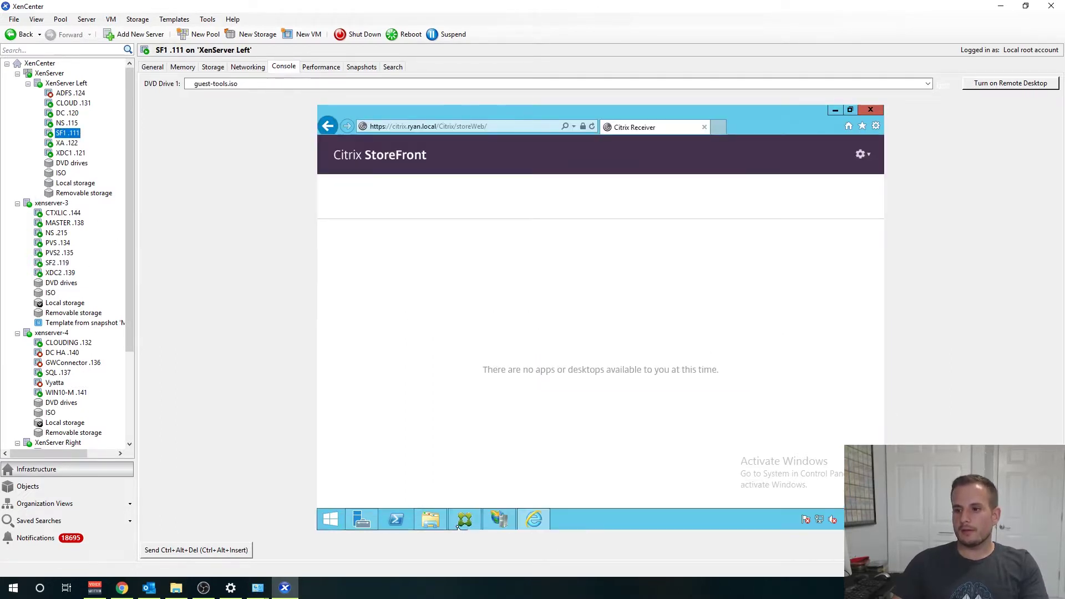
pyautogui.click(459, 525)
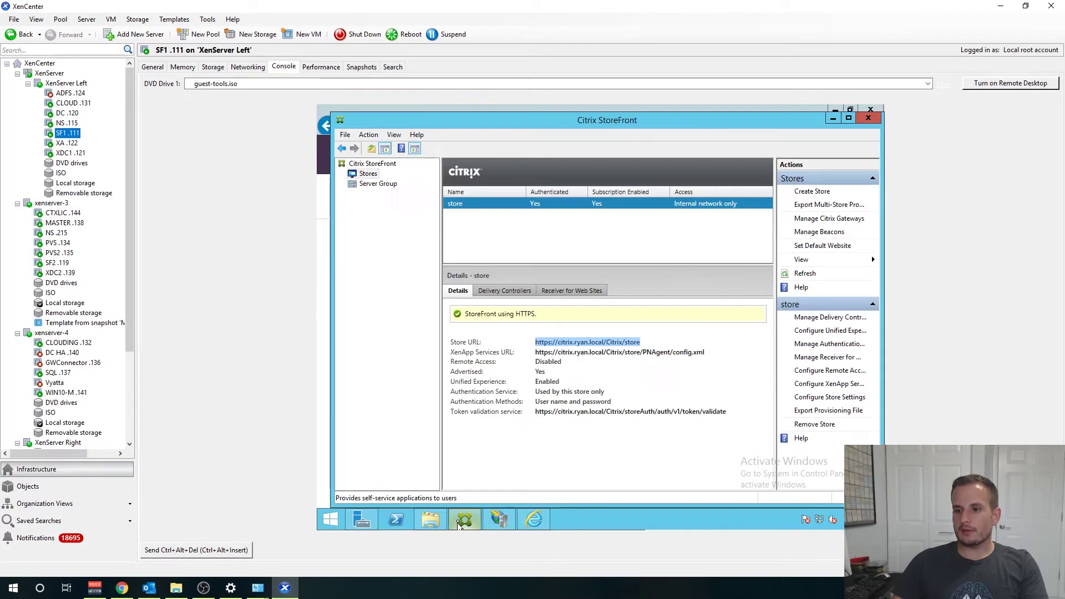
pyautogui.click(388, 183)
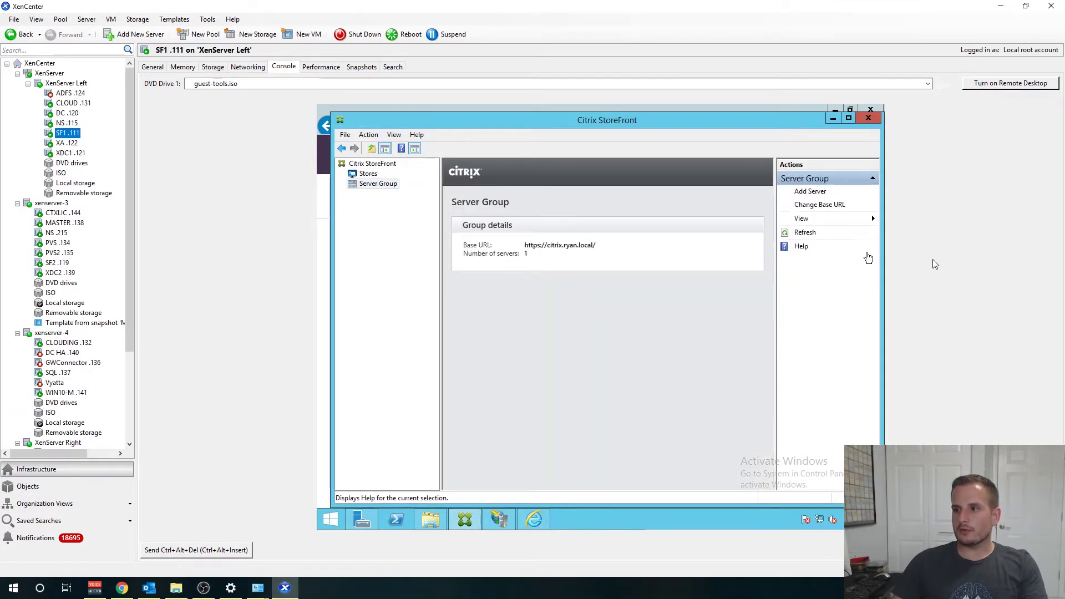
pyautogui.click(811, 191)
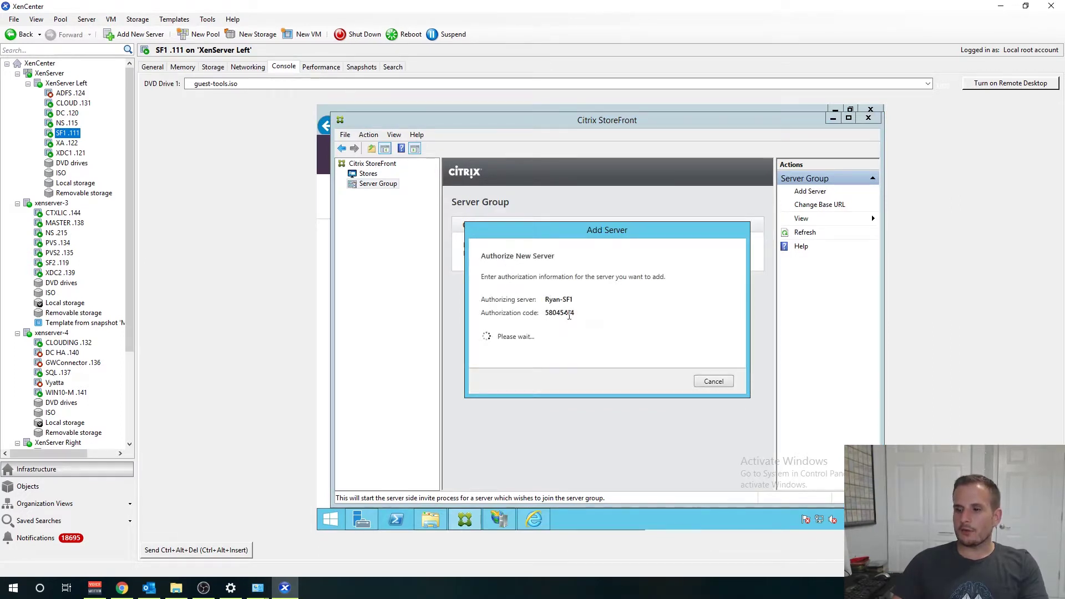
pyautogui.doubleClick(552, 312)
pyautogui.hotkey('ctrl', 'c')
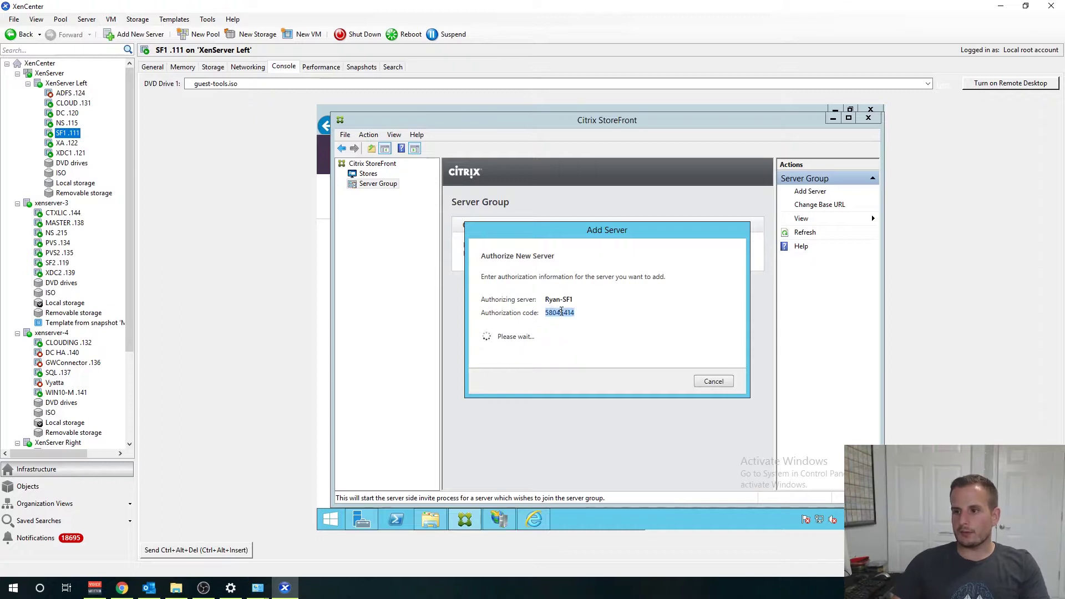
# Step: Paste the authorization code and SF1's server name into SF2's join dialog and submit
pyautogui.click(61, 264)
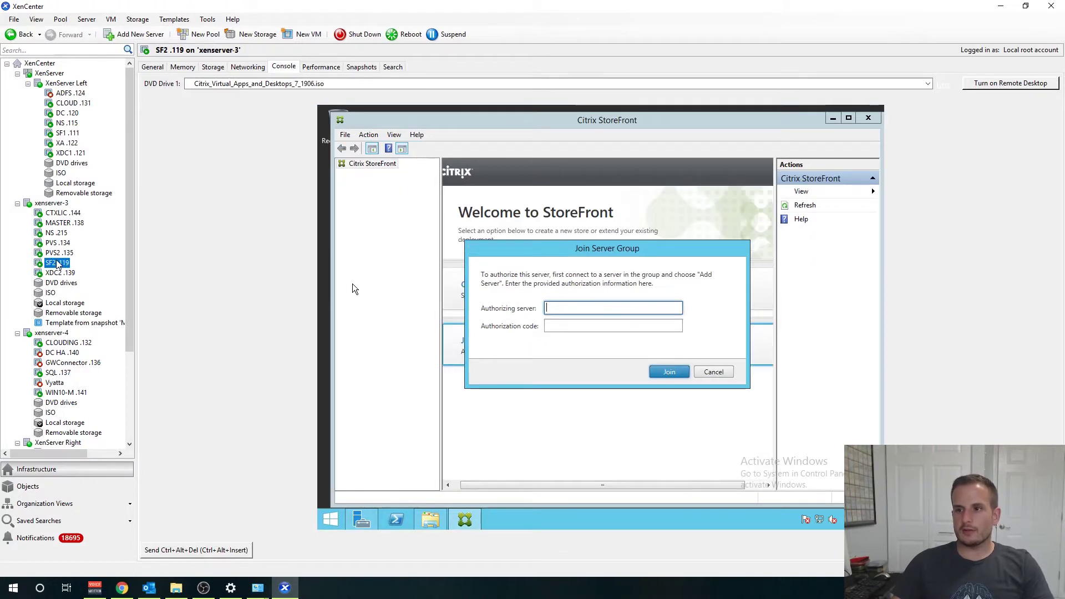
pyautogui.click(581, 326)
pyautogui.hotkey('ctrl', 'v')
pyautogui.click(70, 135)
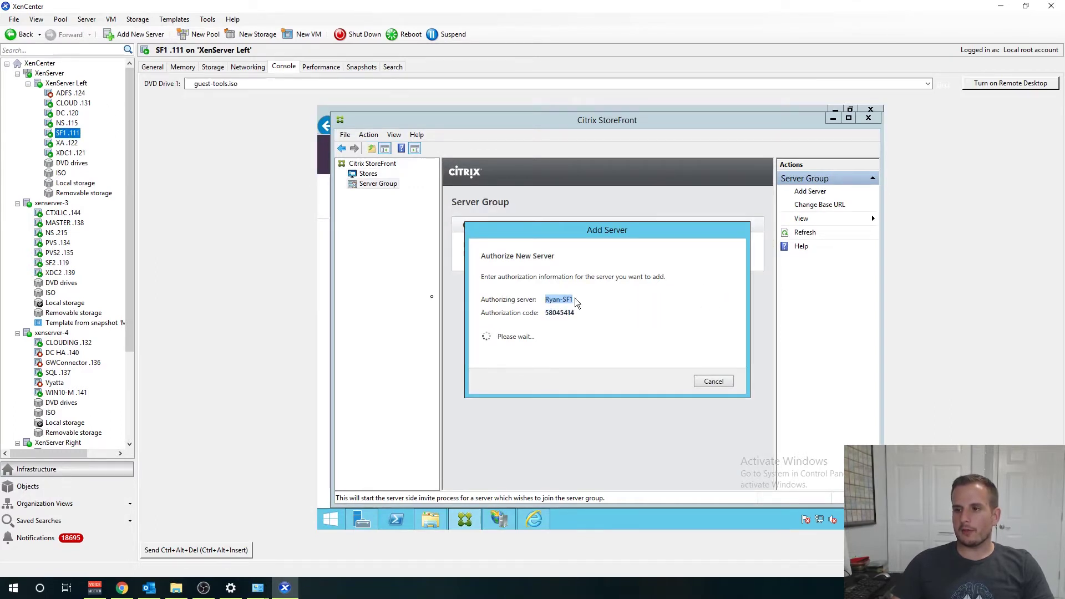
pyautogui.click(58, 264)
pyautogui.click(556, 308)
pyautogui.write('Ryan-SF1')
pyautogui.click(670, 372)
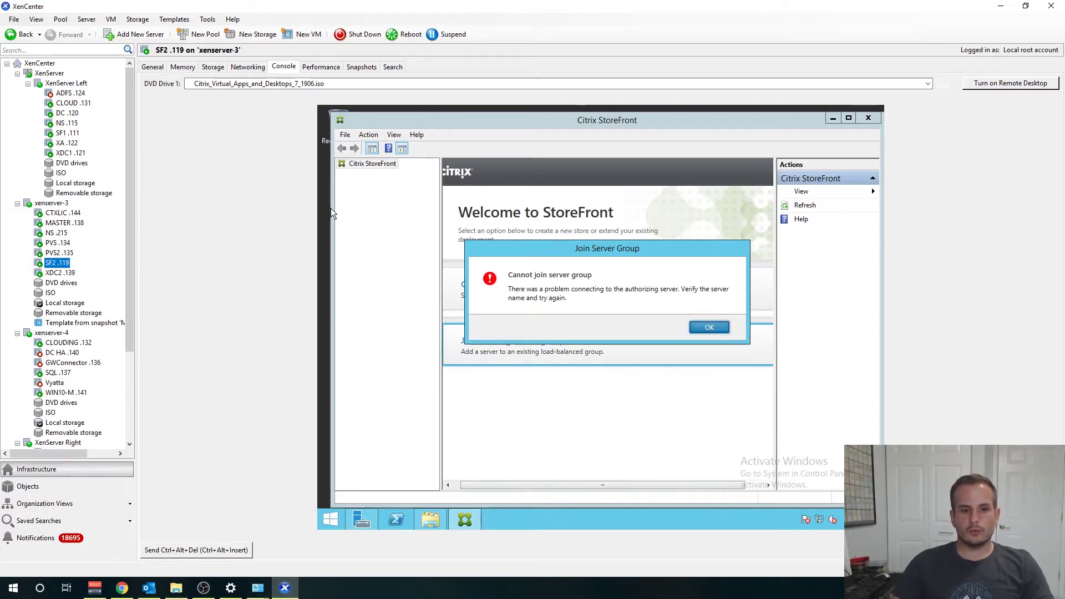
# Step: Dismiss the cannot-join error, reopen Join Server Group, and copy SF1's authorization code again
pyautogui.click(710, 328)
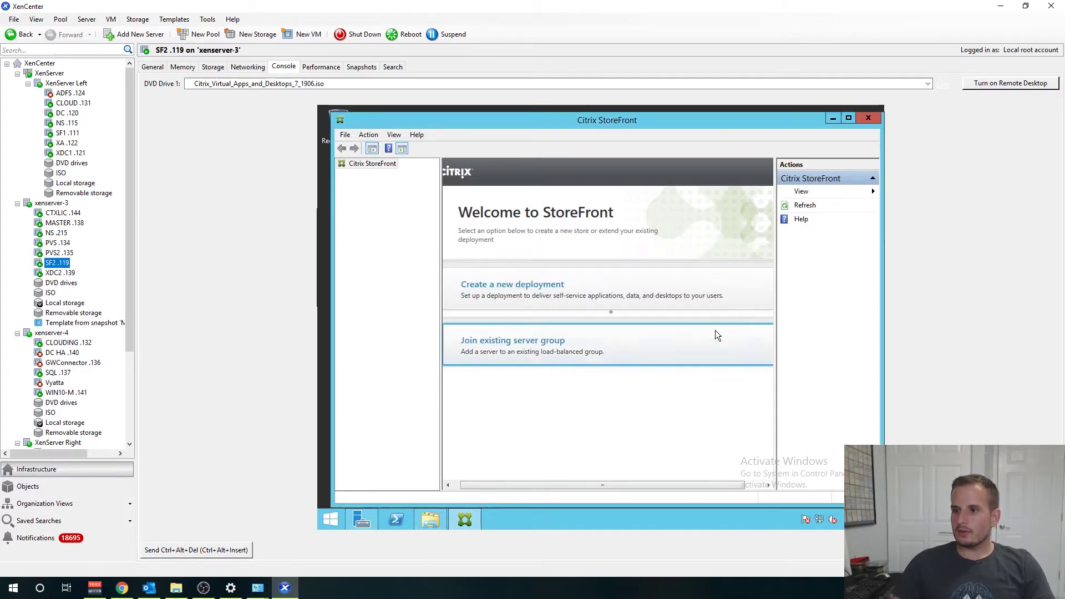
pyautogui.click(574, 352)
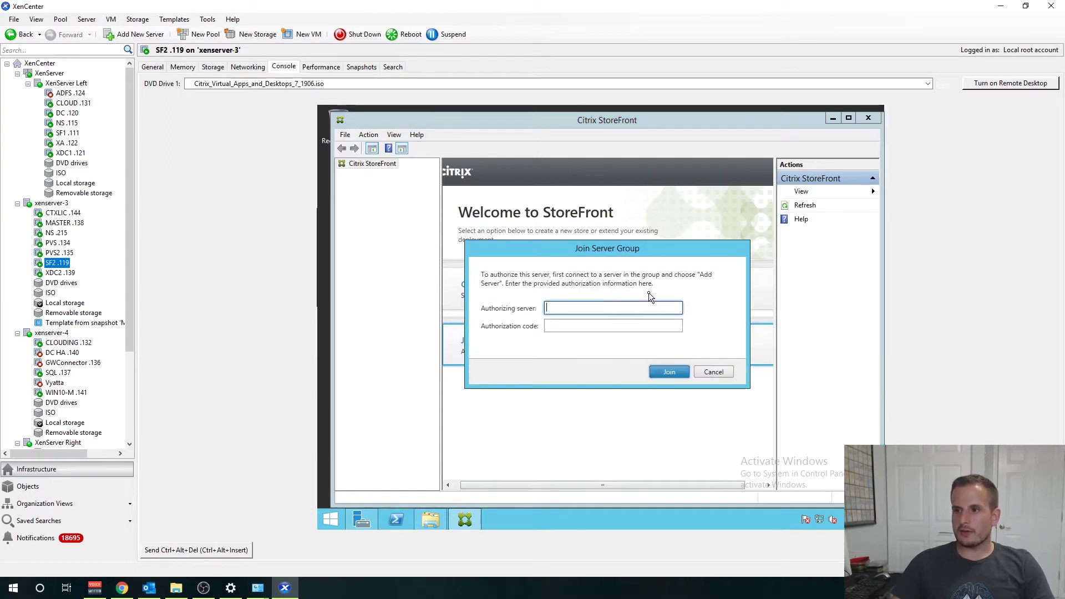
pyautogui.click(574, 324)
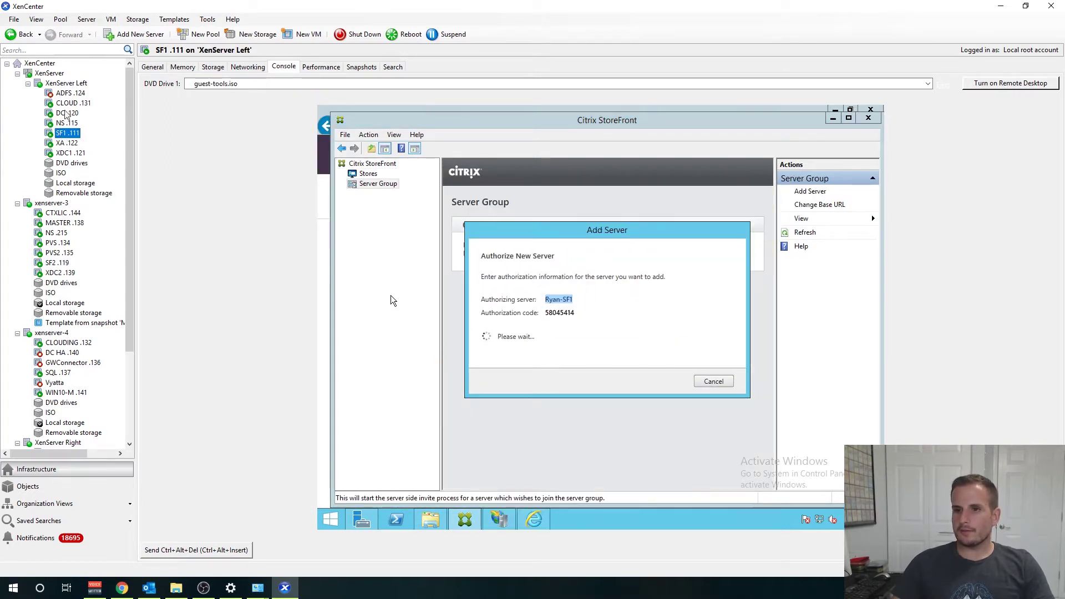
pyautogui.doubleClick(559, 313)
# Step: Turn off SF1's Windows Firewall for domain, private and public networks
pyautogui.click(329, 523)
pyautogui.write('fir')
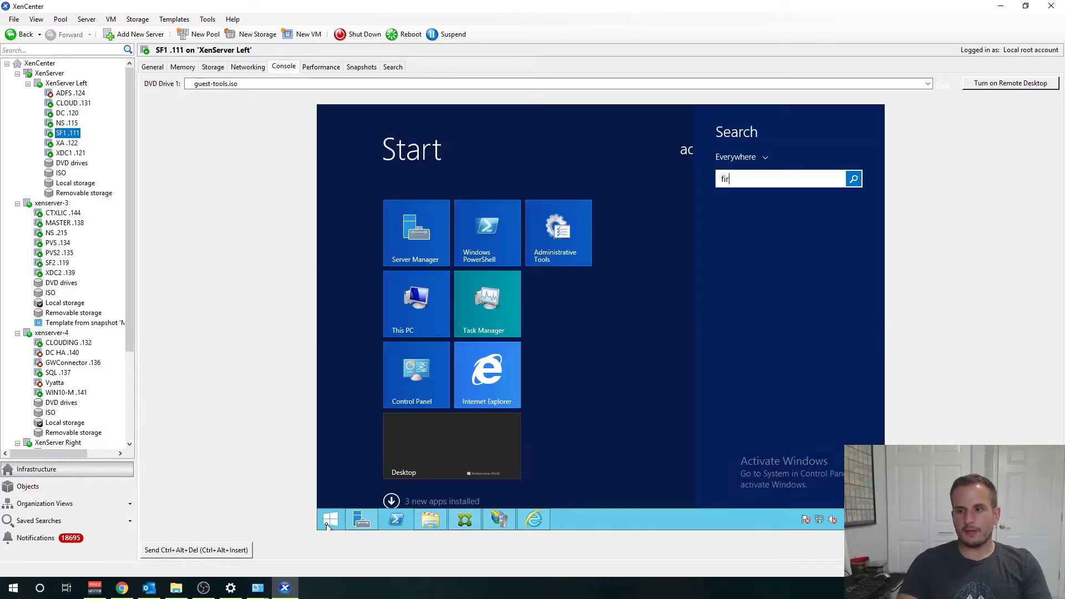
pyautogui.write('ewall')
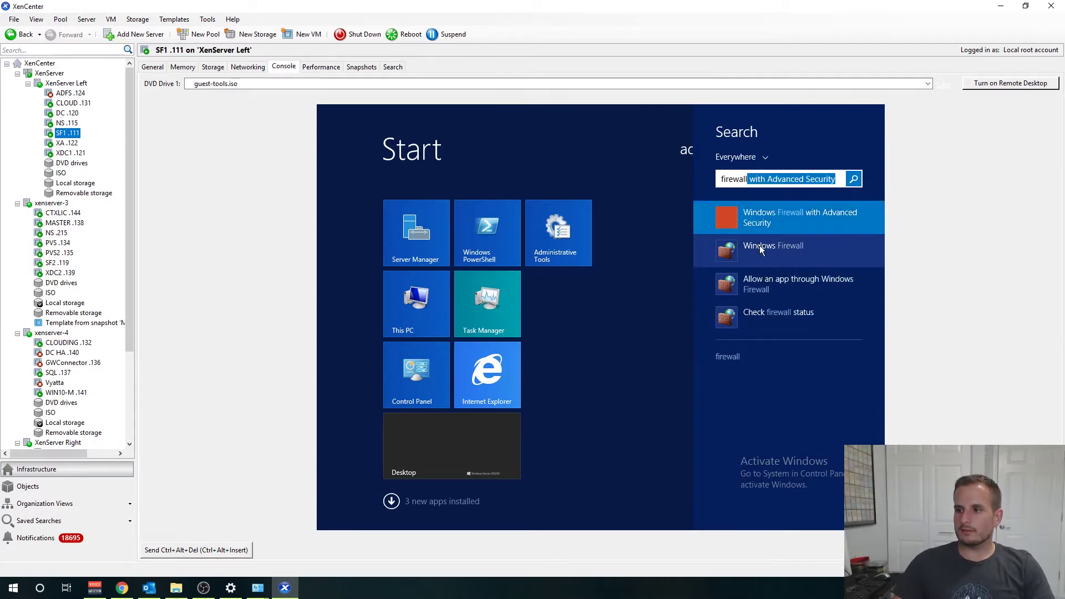
pyautogui.click(759, 245)
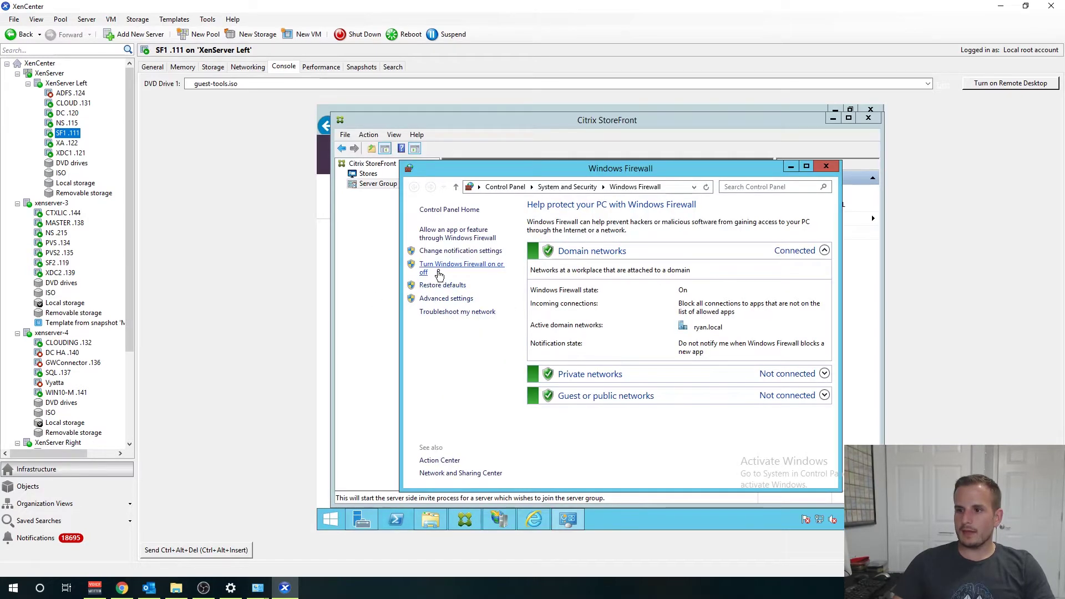
pyautogui.click(443, 268)
pyautogui.click(502, 290)
pyautogui.click(525, 357)
pyautogui.click(539, 424)
pyautogui.click(716, 477)
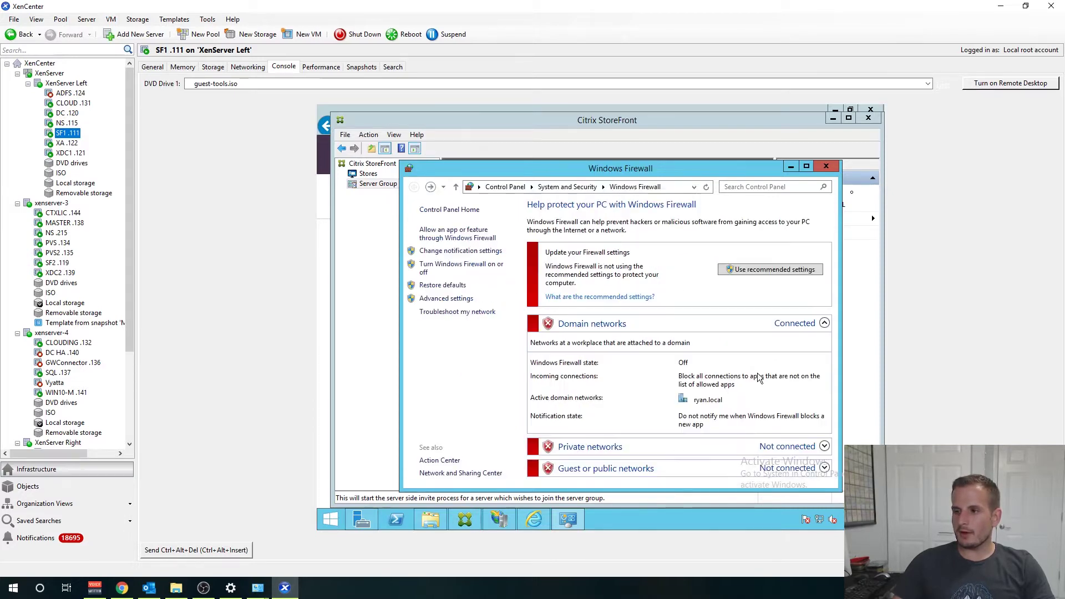
pyautogui.click(837, 170)
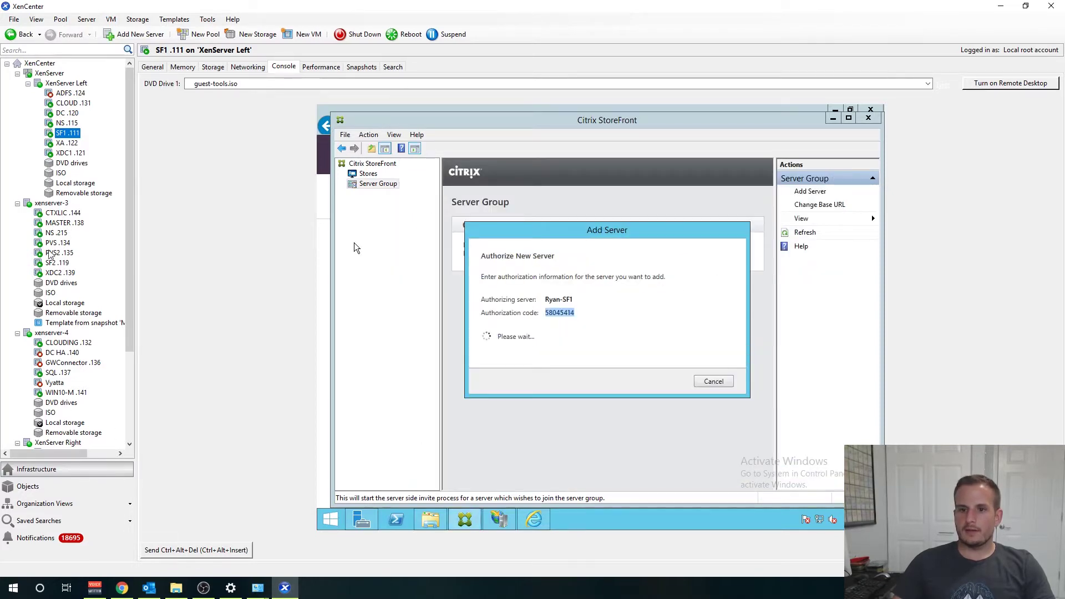
# Step: Paste the authorization code into SF2's join dialog
pyautogui.click(56, 264)
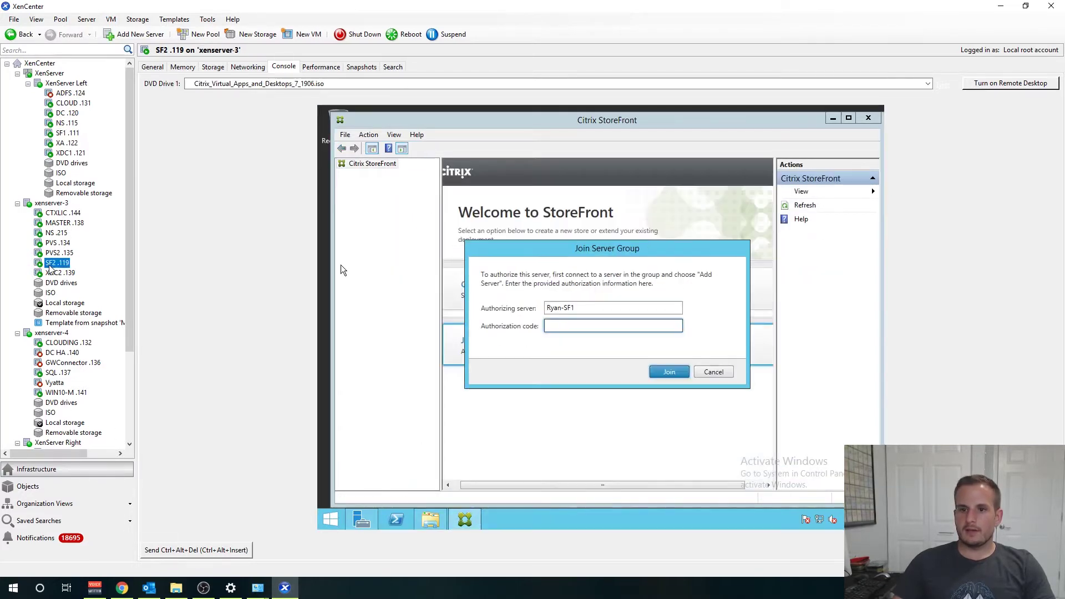
pyautogui.click(621, 328)
pyautogui.hotkey('ctrl', 'v')
# Step: Resubmit the join and turn off SF2's Windows Firewall for domain, private and public networks
pyautogui.click(663, 373)
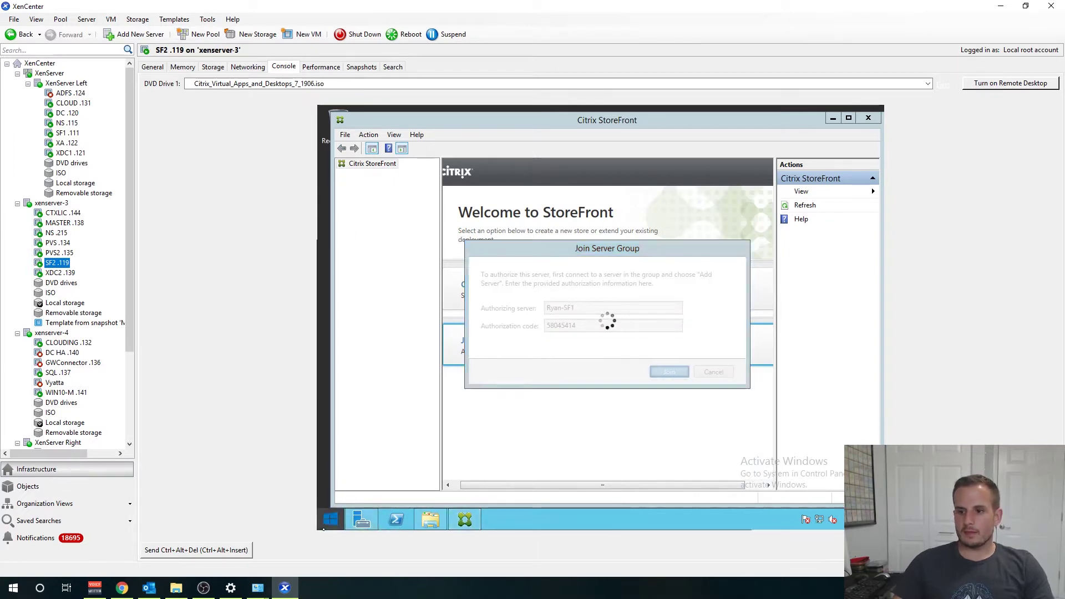
pyautogui.click(324, 528)
pyautogui.write('firewall with Advanced Security')
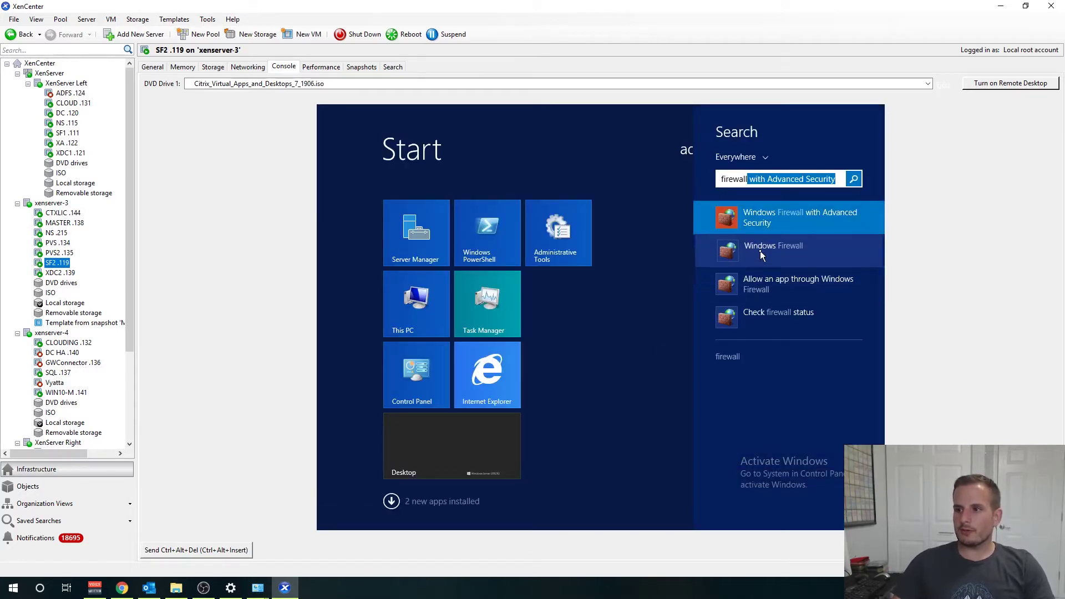
pyautogui.click(760, 251)
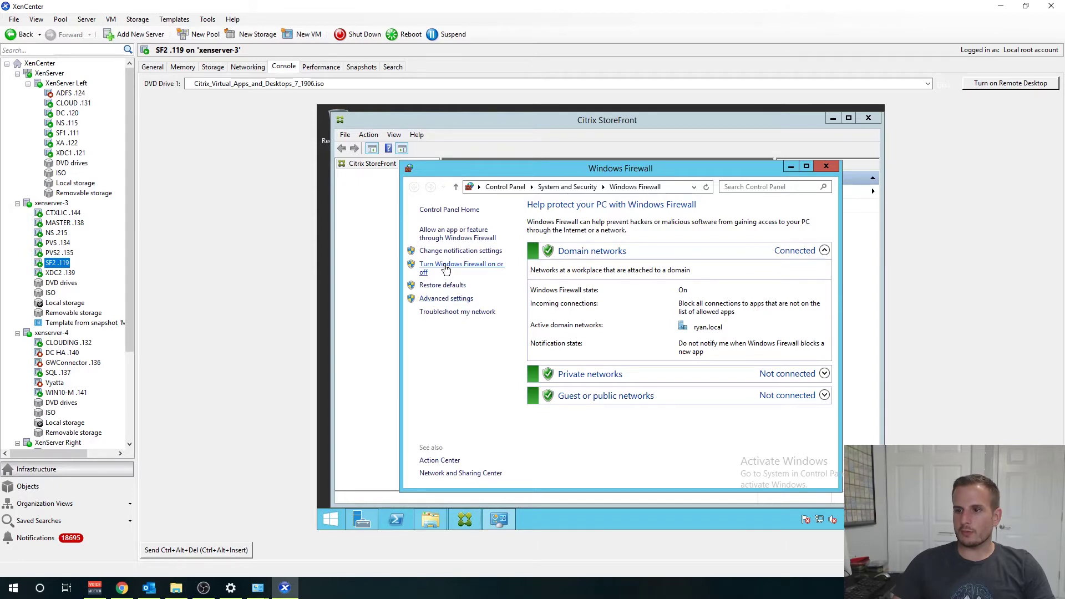
pyautogui.click(446, 267)
pyautogui.click(558, 290)
pyautogui.click(565, 357)
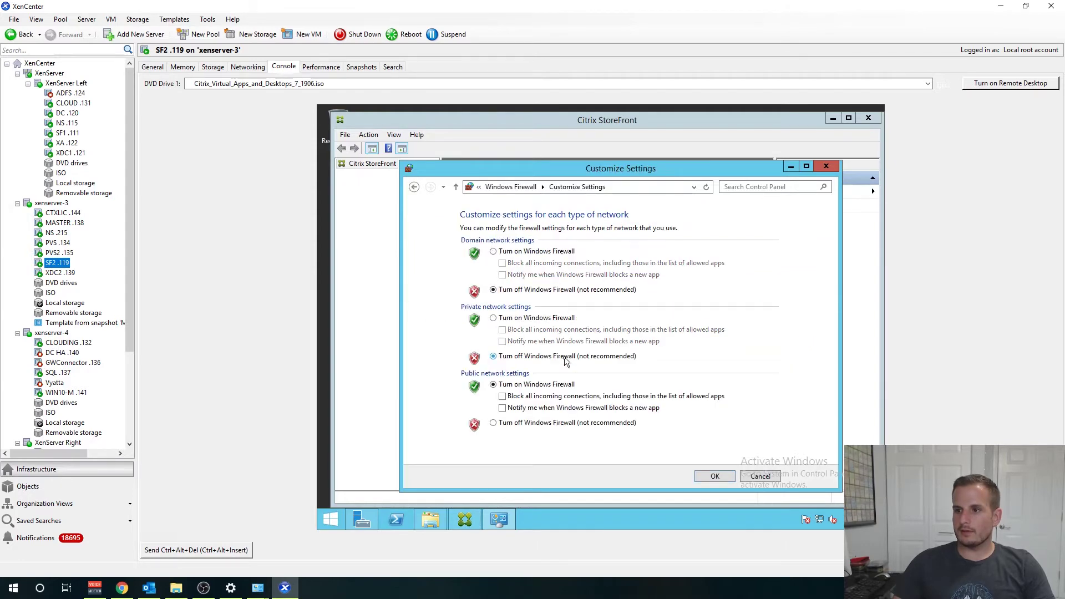
pyautogui.click(578, 422)
pyautogui.click(716, 478)
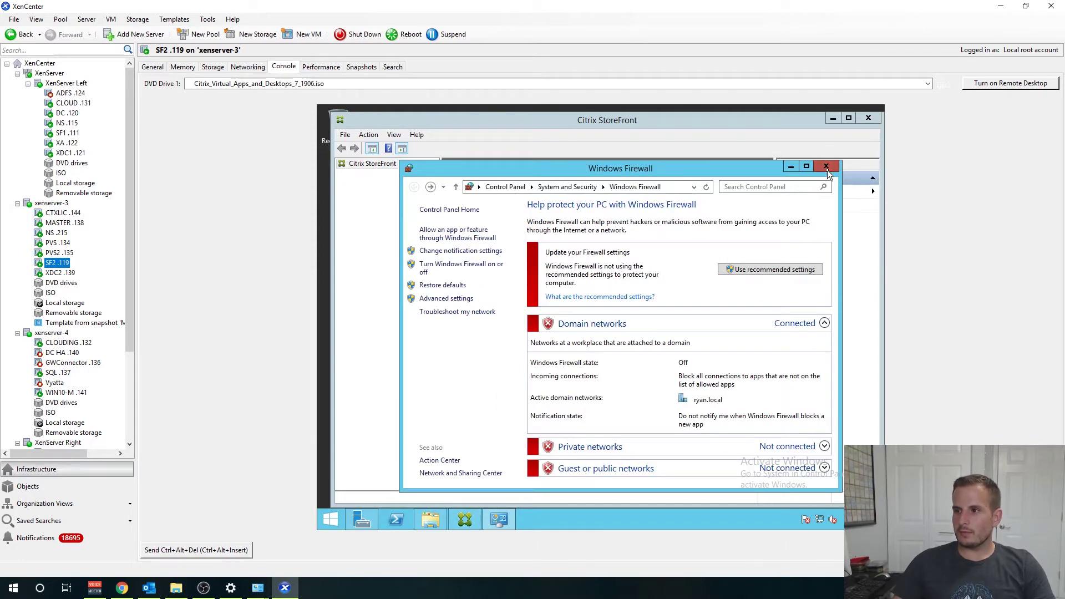
pyautogui.click(826, 168)
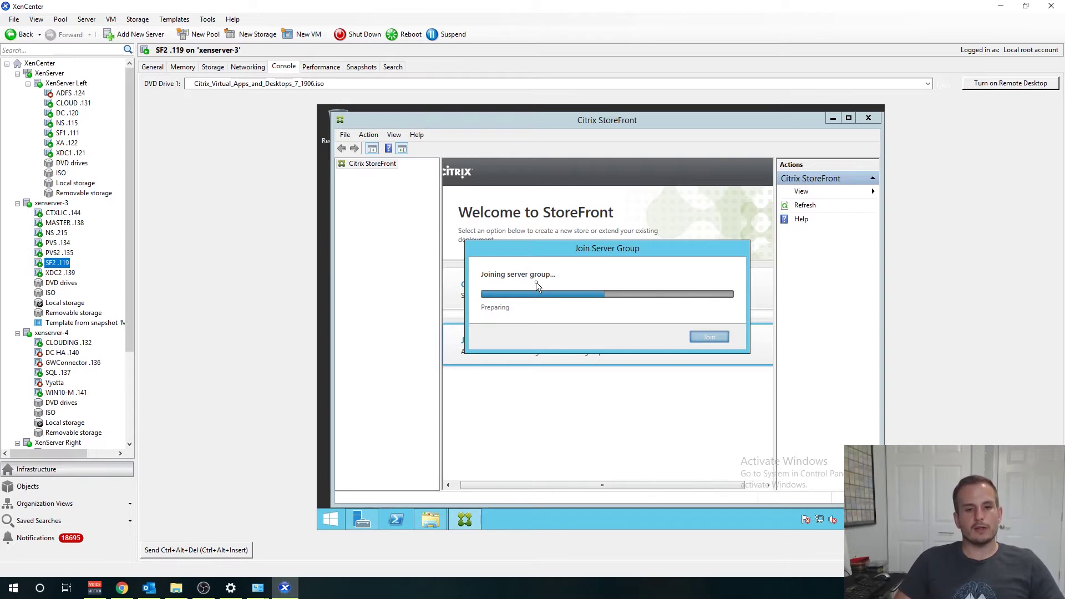
# Step: Switch to SF1 .111 and wait for the Add Server dialog to report success
pyautogui.click(74, 134)
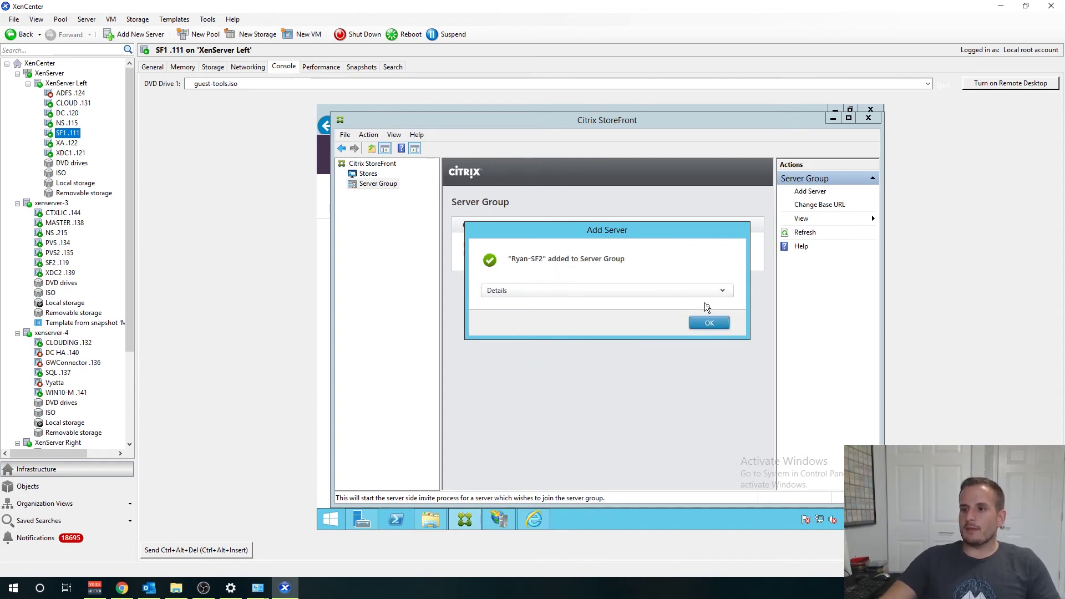
# Step: Close the Add Server confirmation to see SF1 and SF2 listed as synchronized
pyautogui.click(709, 323)
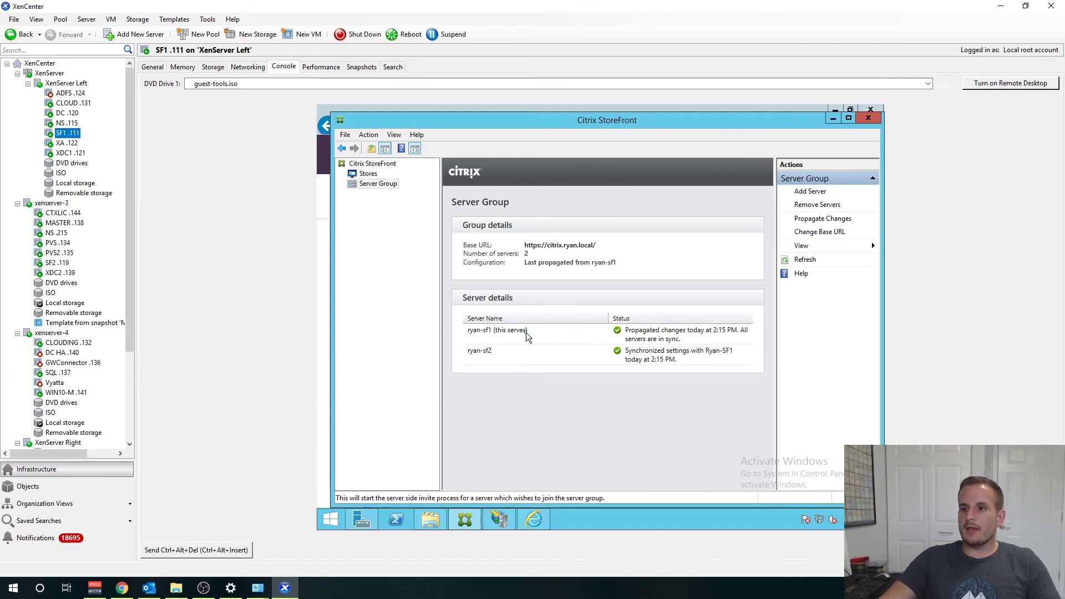